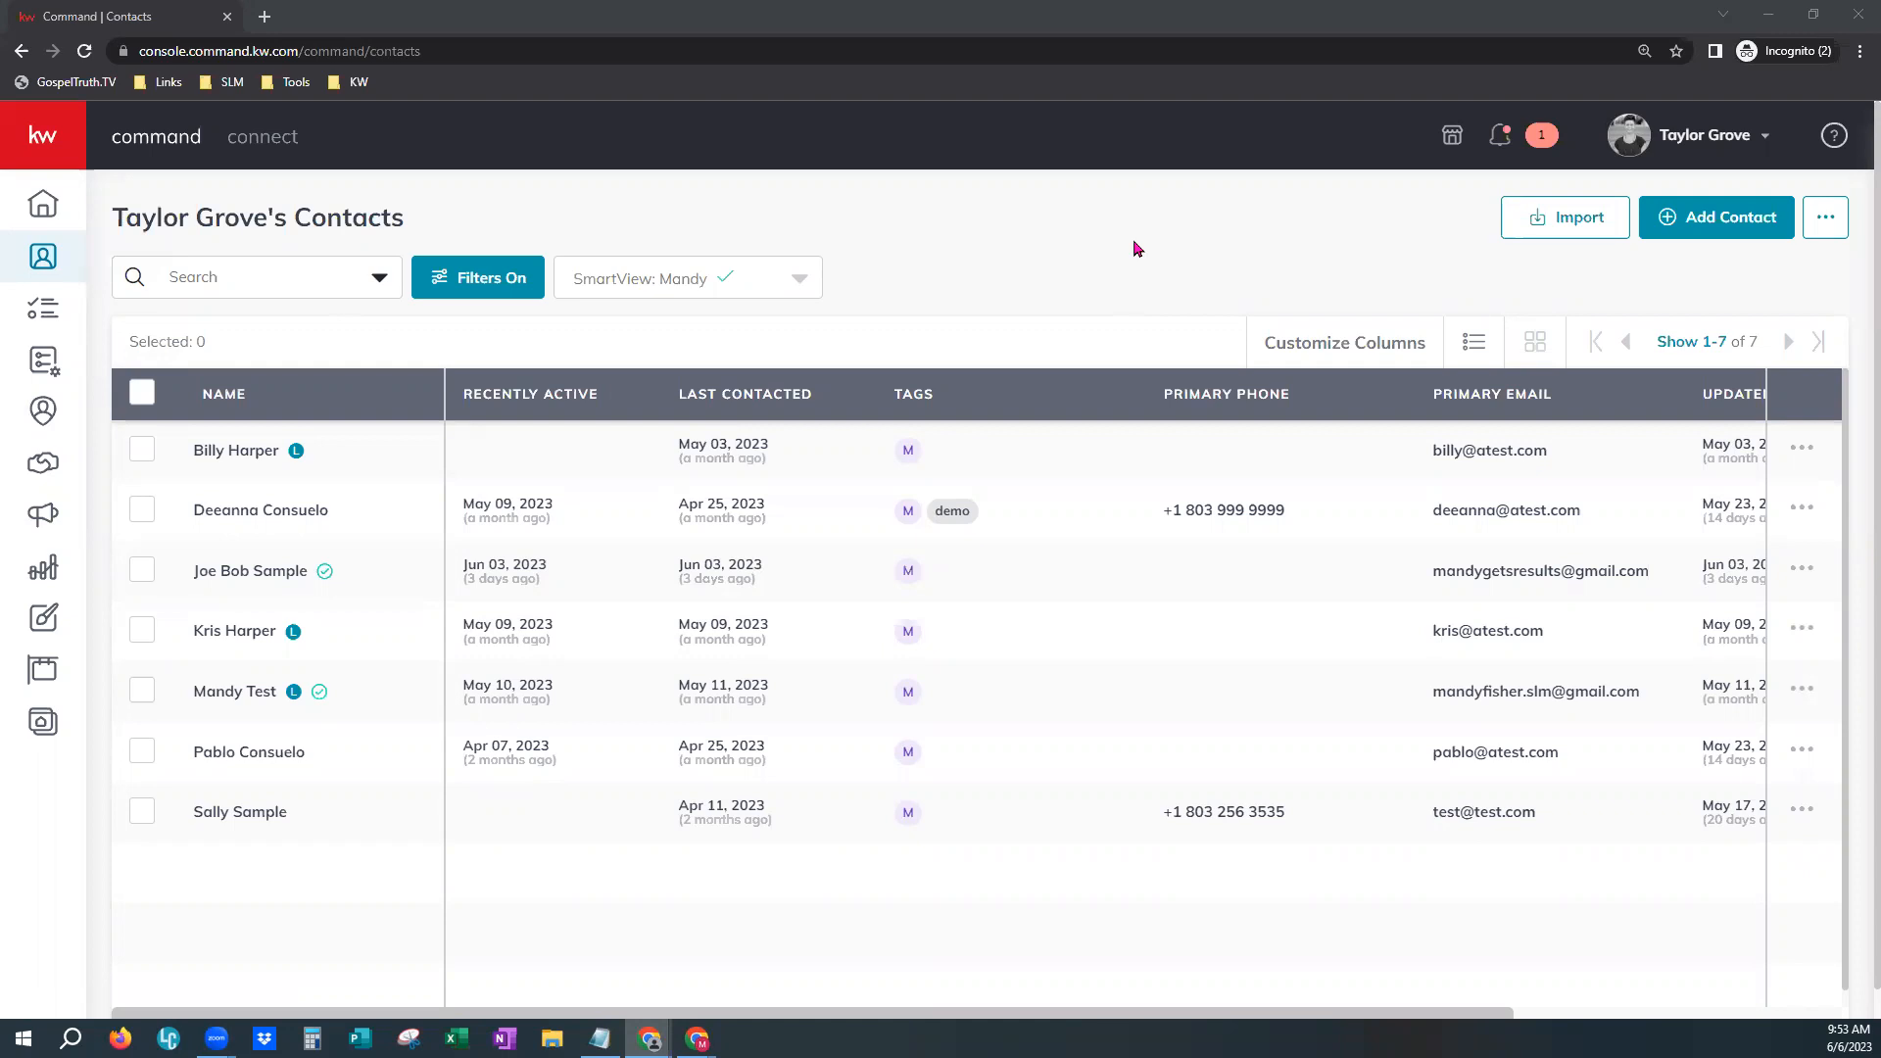
{"action": "left_click", "coordinate": [1672, 143]}
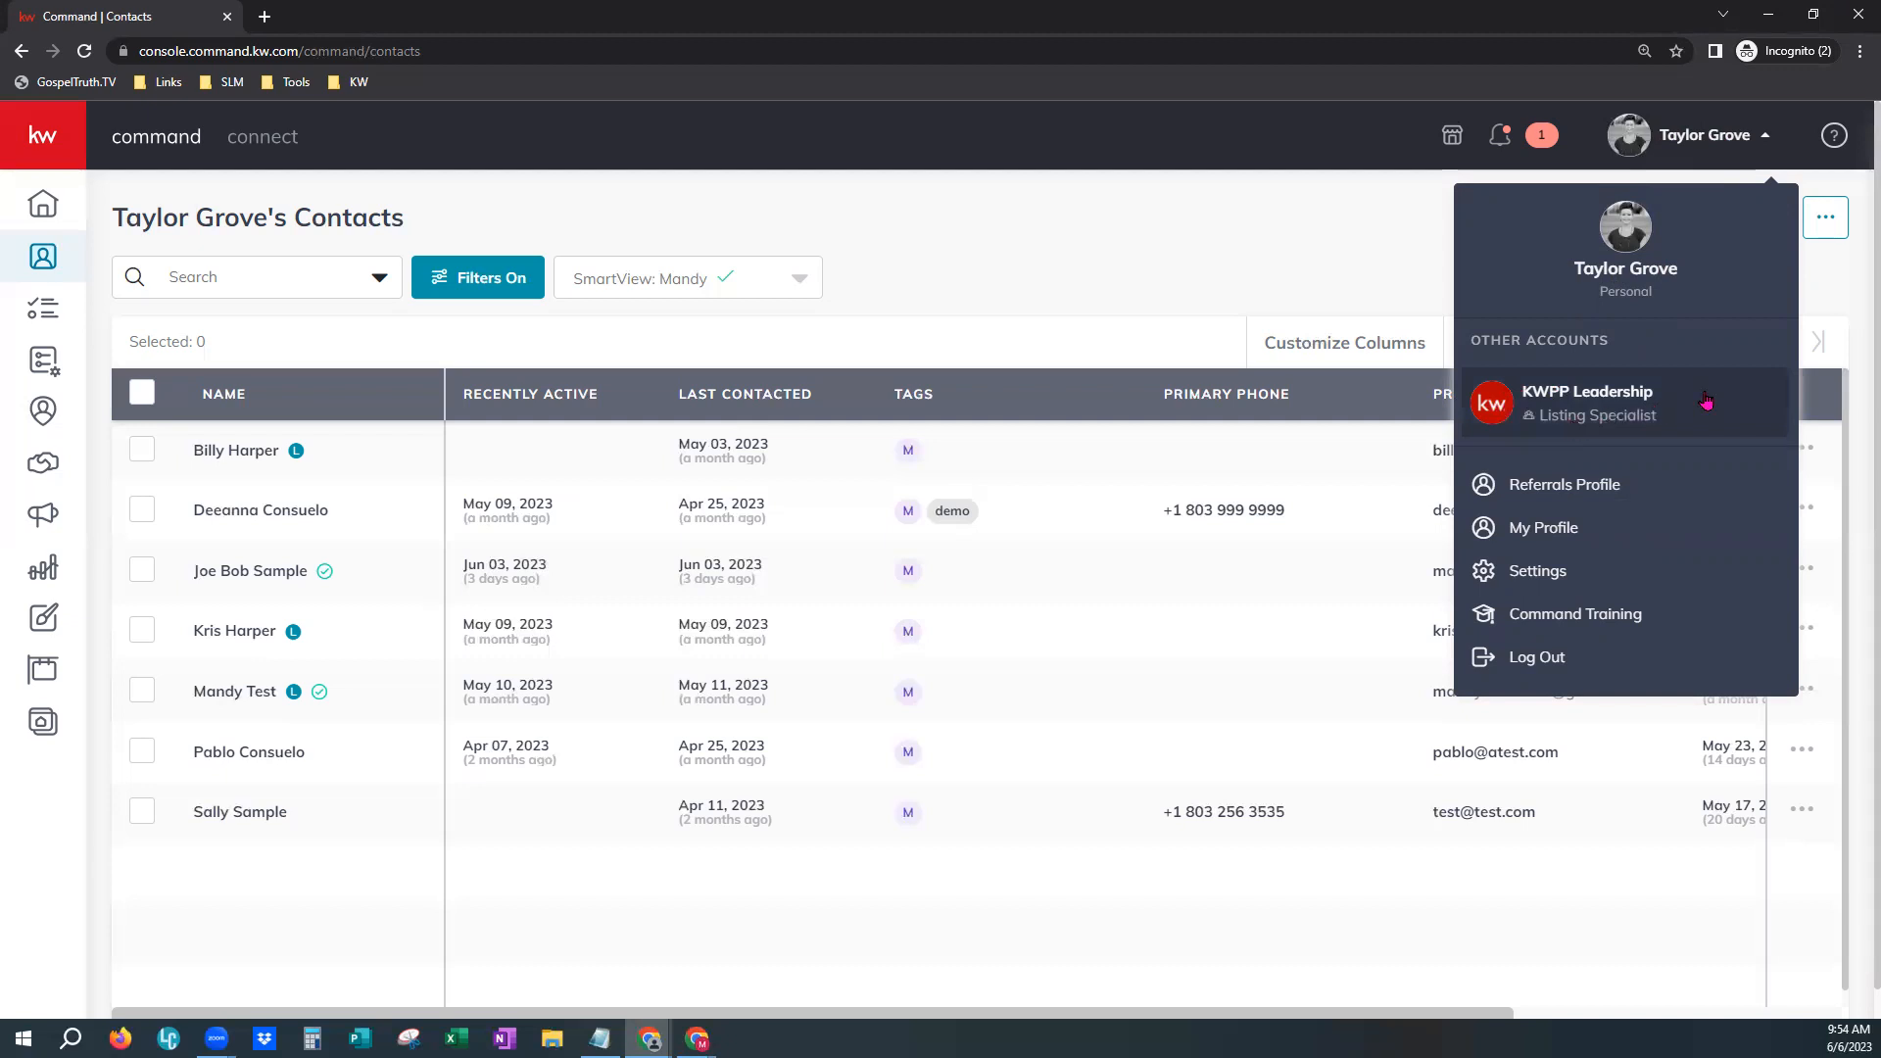
{"action": "left_click", "coordinate": [1249, 290]}
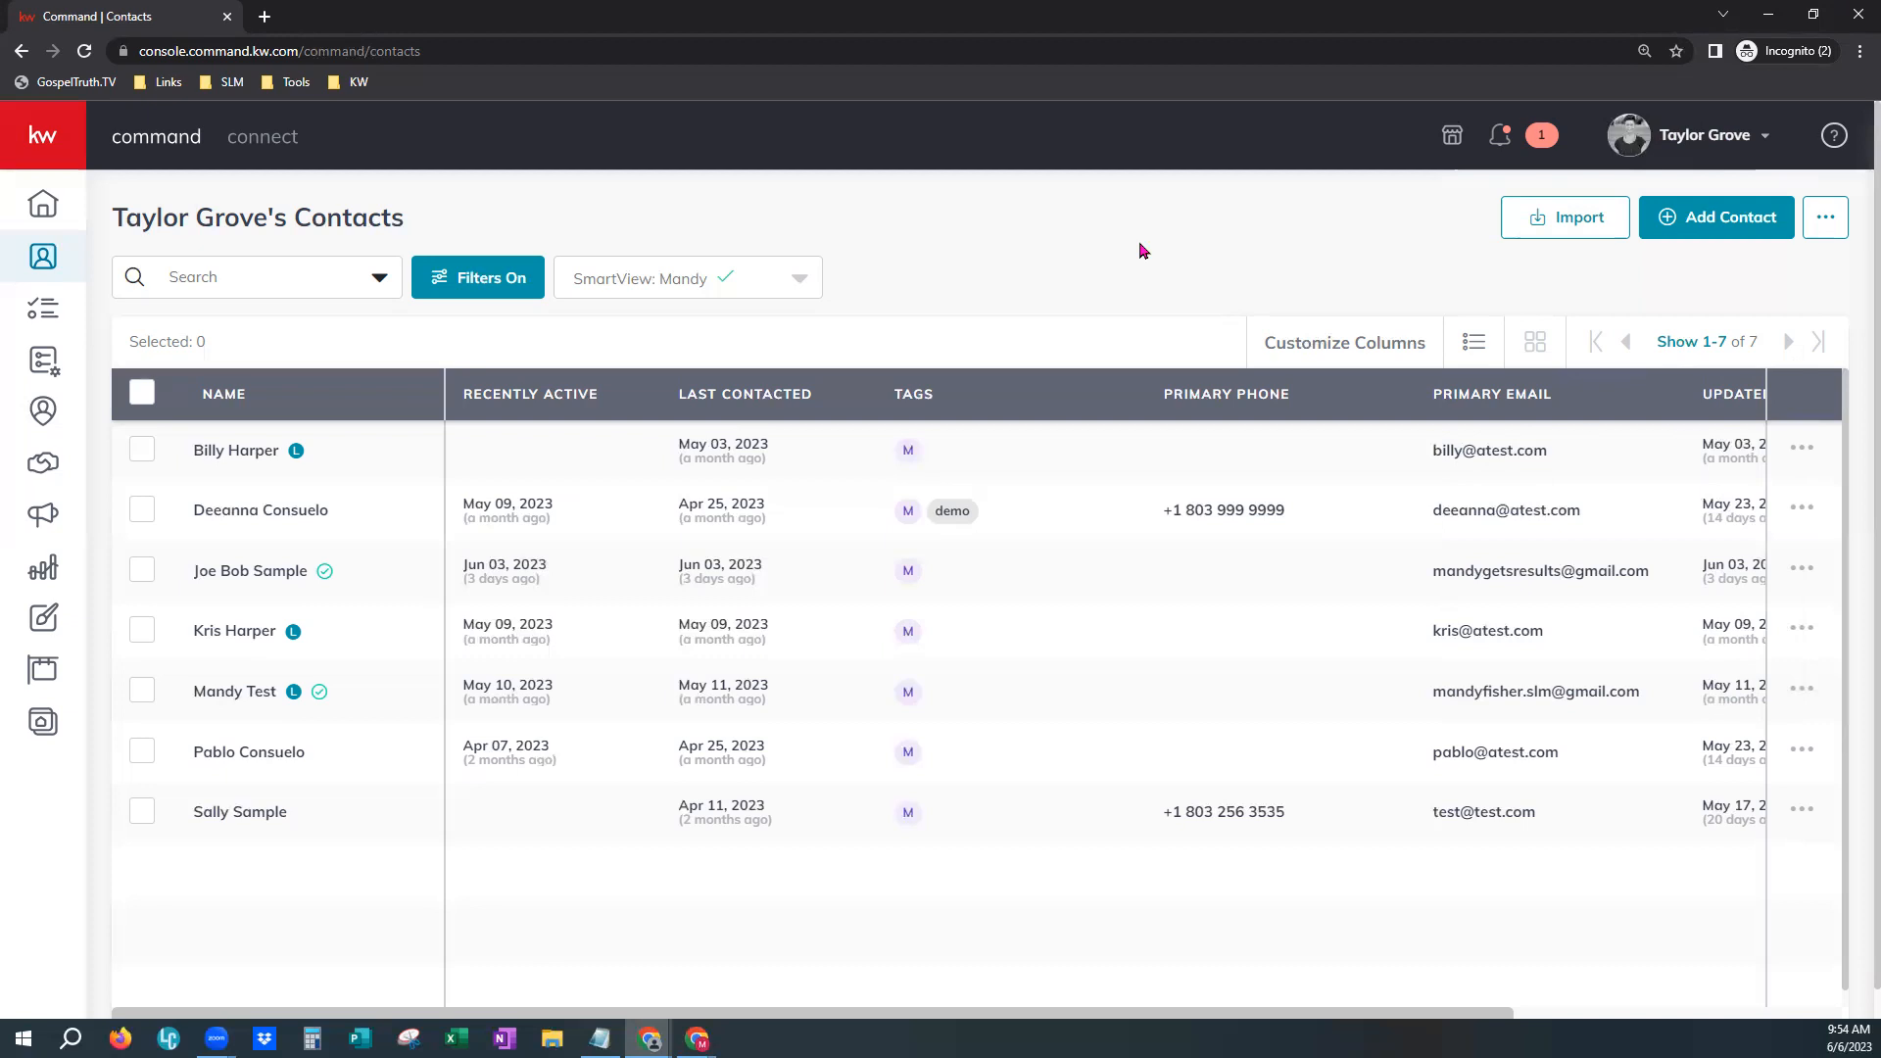
- Open the contact filters and enlarge the page to 150%
{"action": "left_click", "coordinate": [487, 280]}
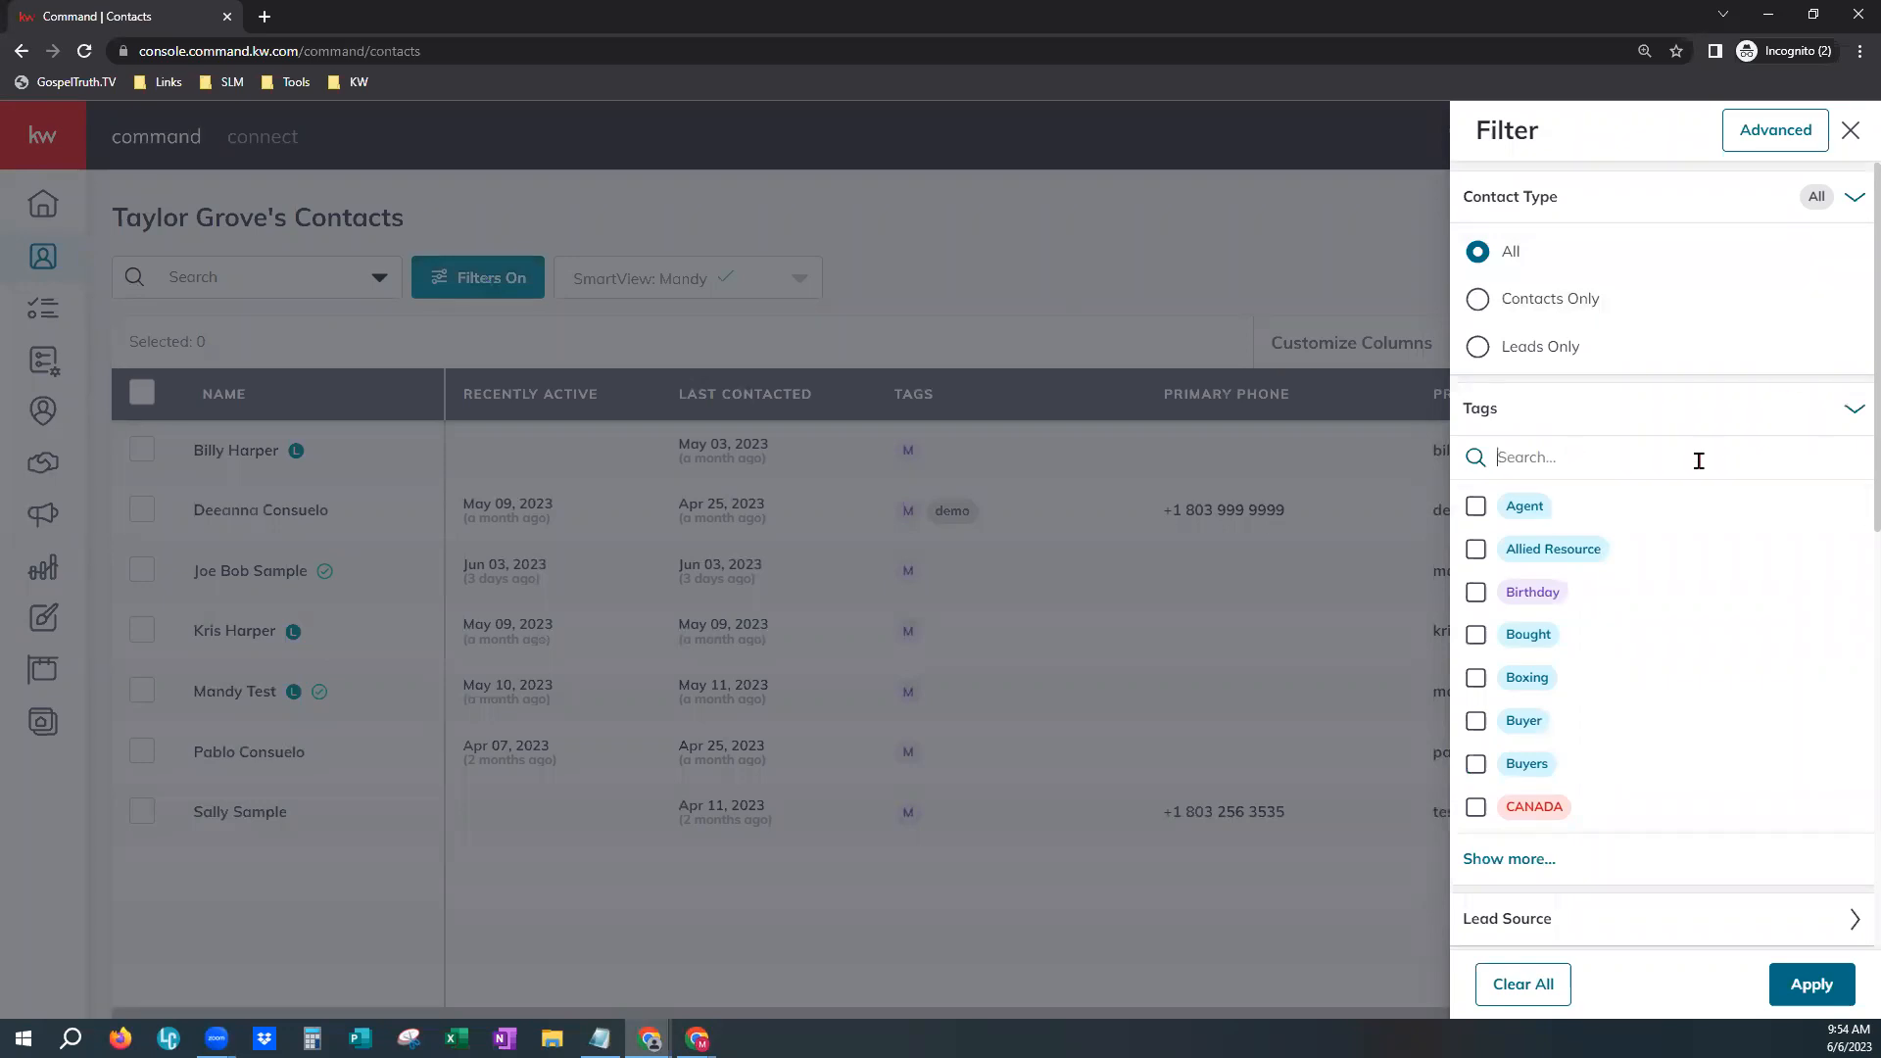
{"action": "left_click", "coordinate": [1860, 51]}
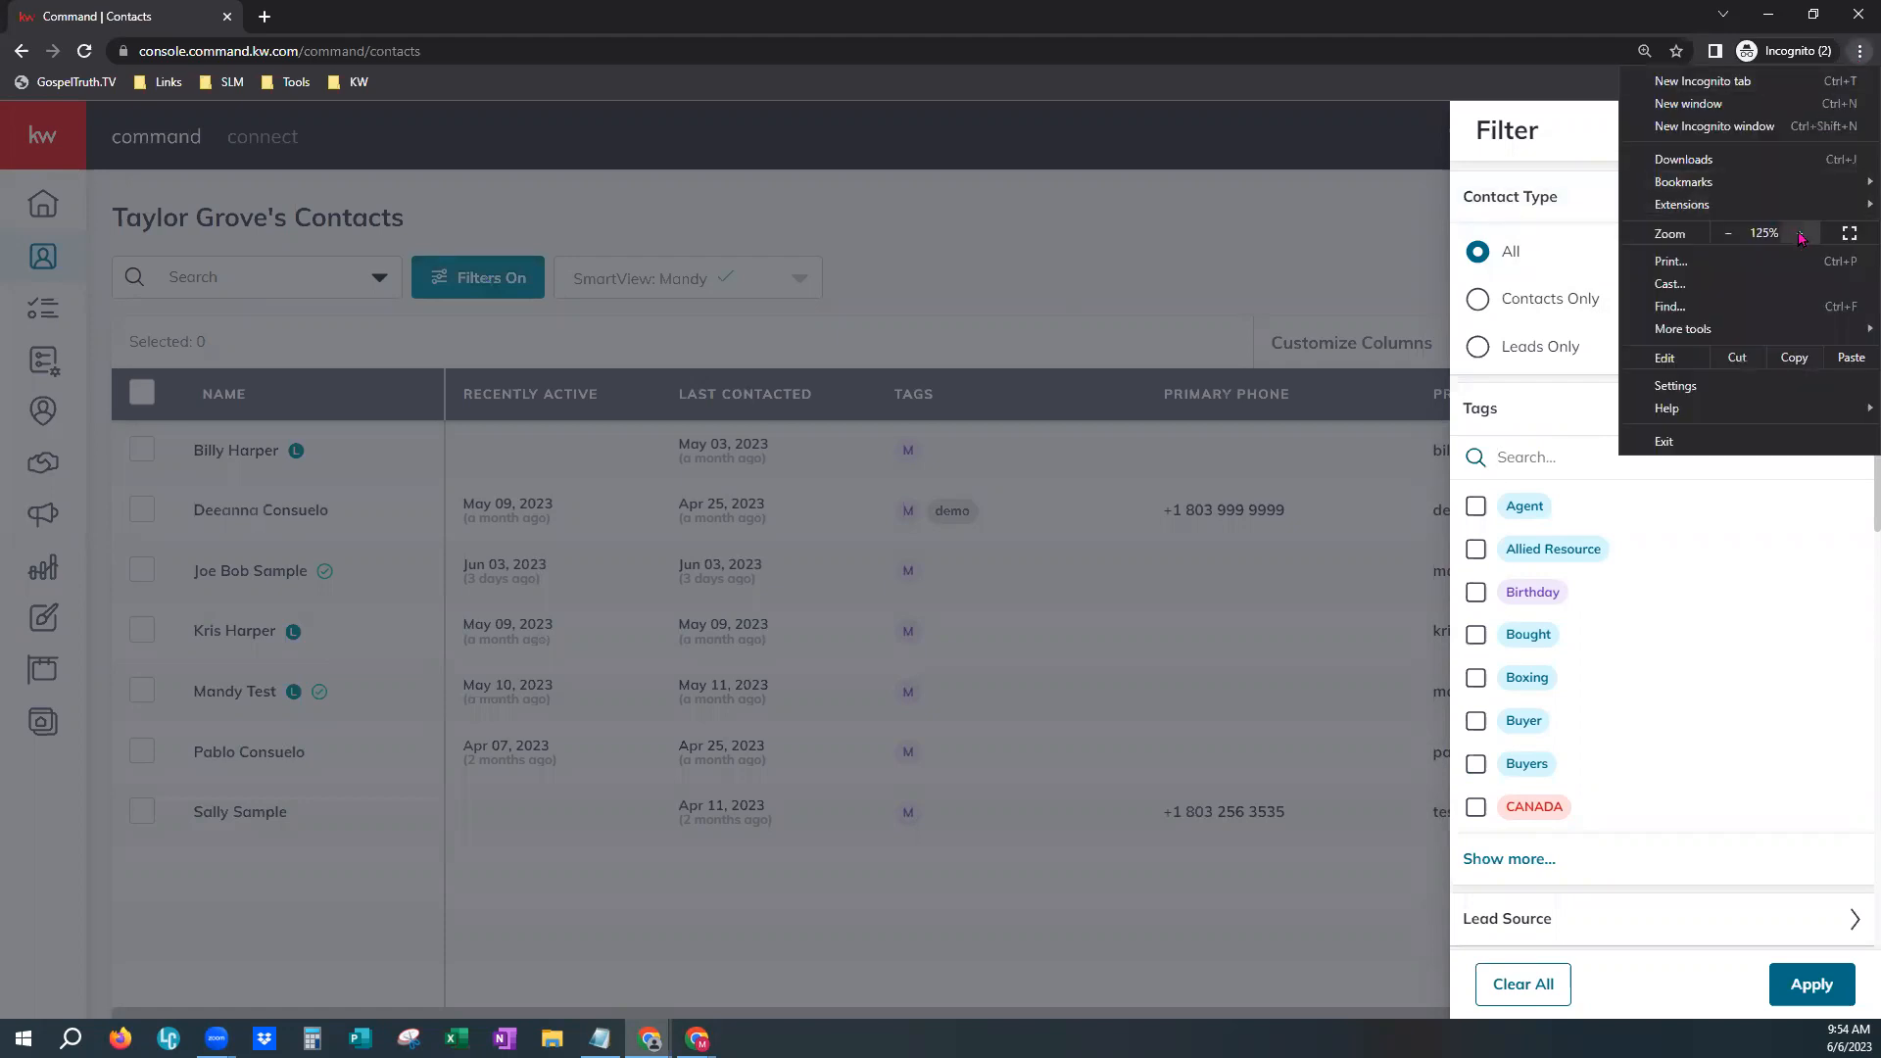
{"action": "left_click", "coordinate": [1800, 237]}
{"action": "left_click", "coordinate": [1800, 237]}
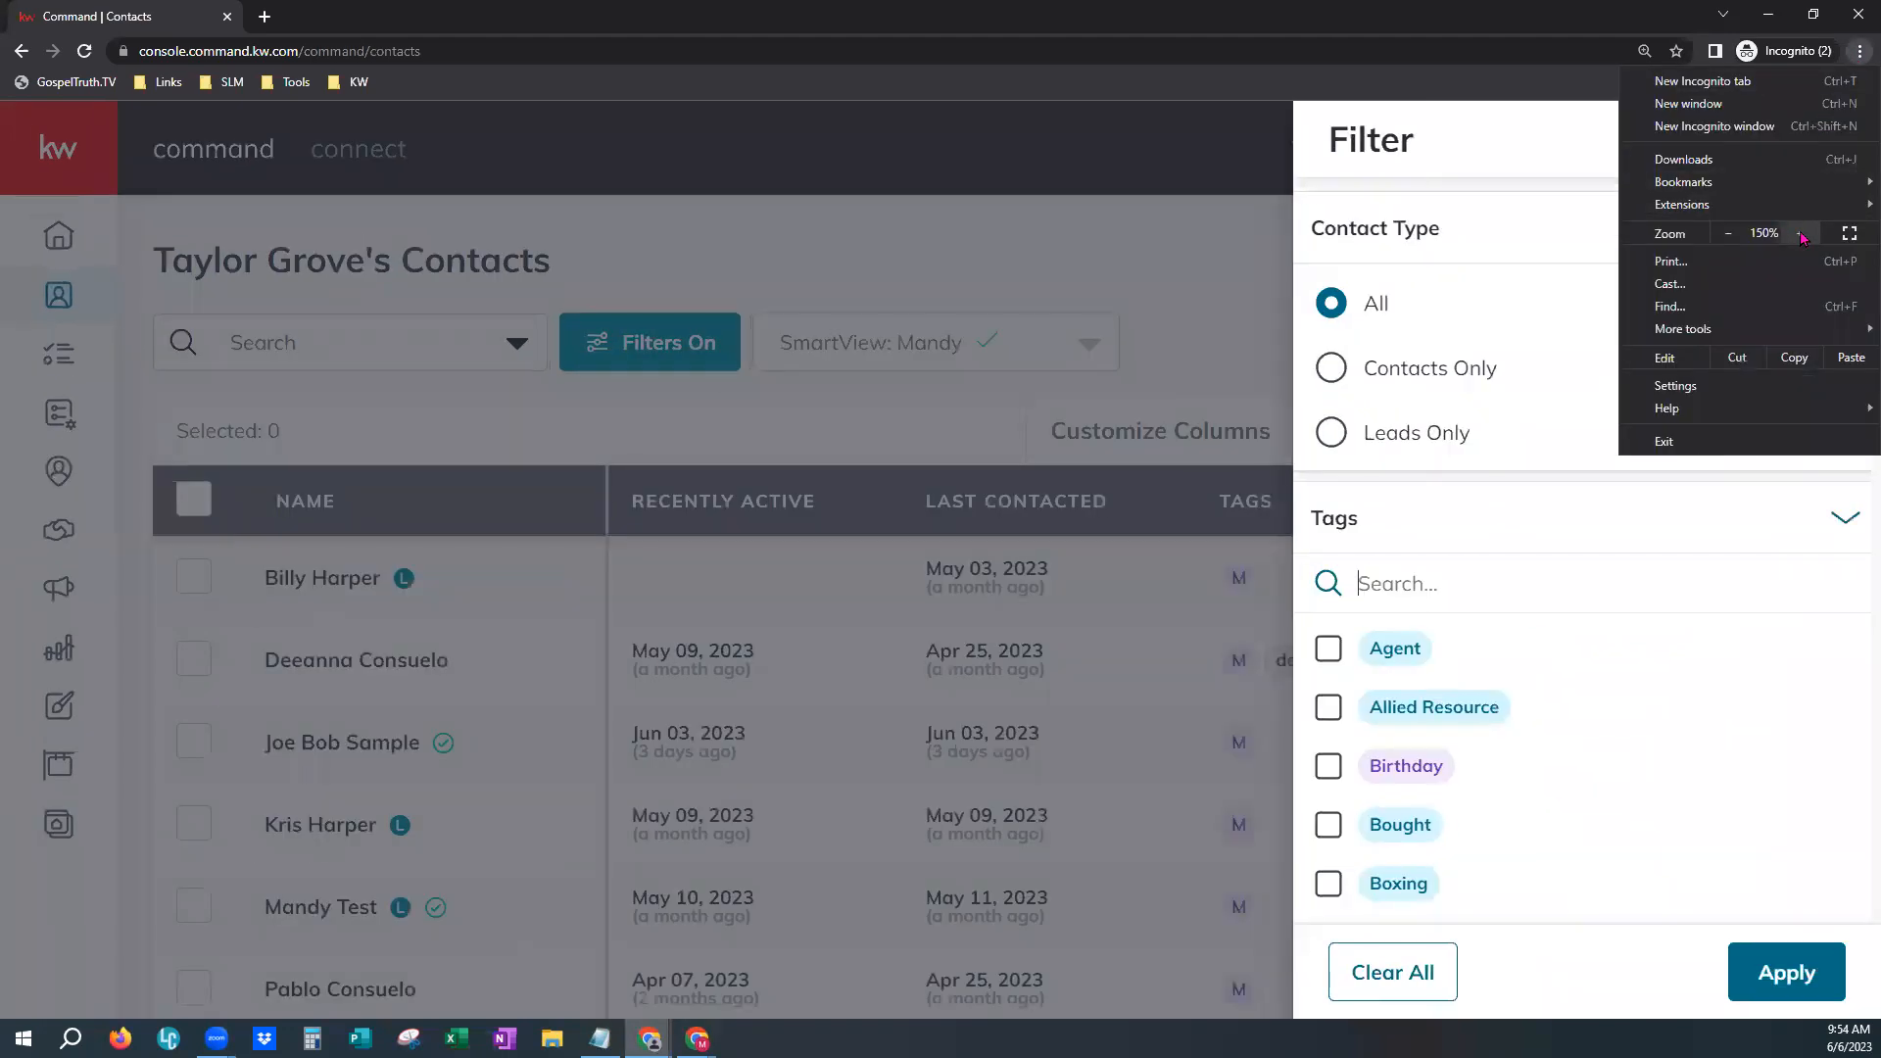
{"action": "left_click", "coordinate": [1556, 155]}
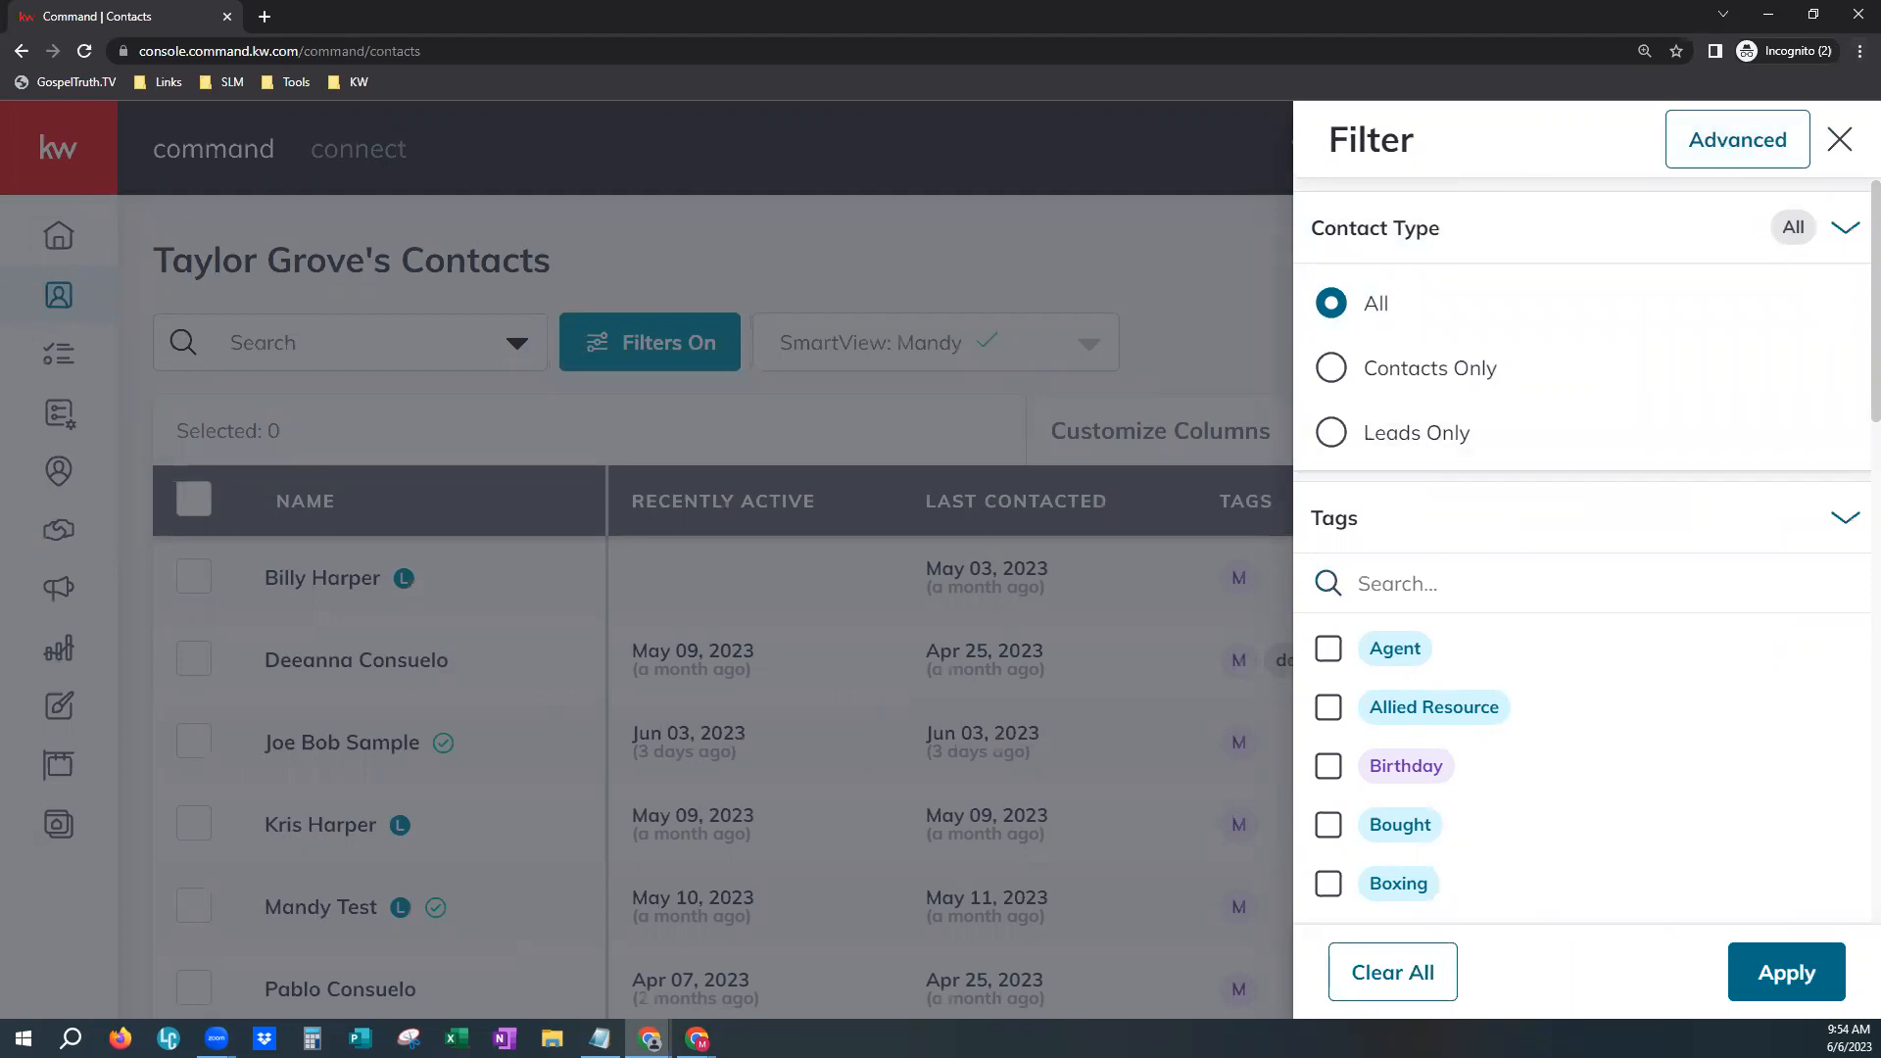
- Switch to the advanced filter and set its first condition to Agent Site Connection with the value Connected
{"action": "left_click", "coordinate": [1751, 152]}
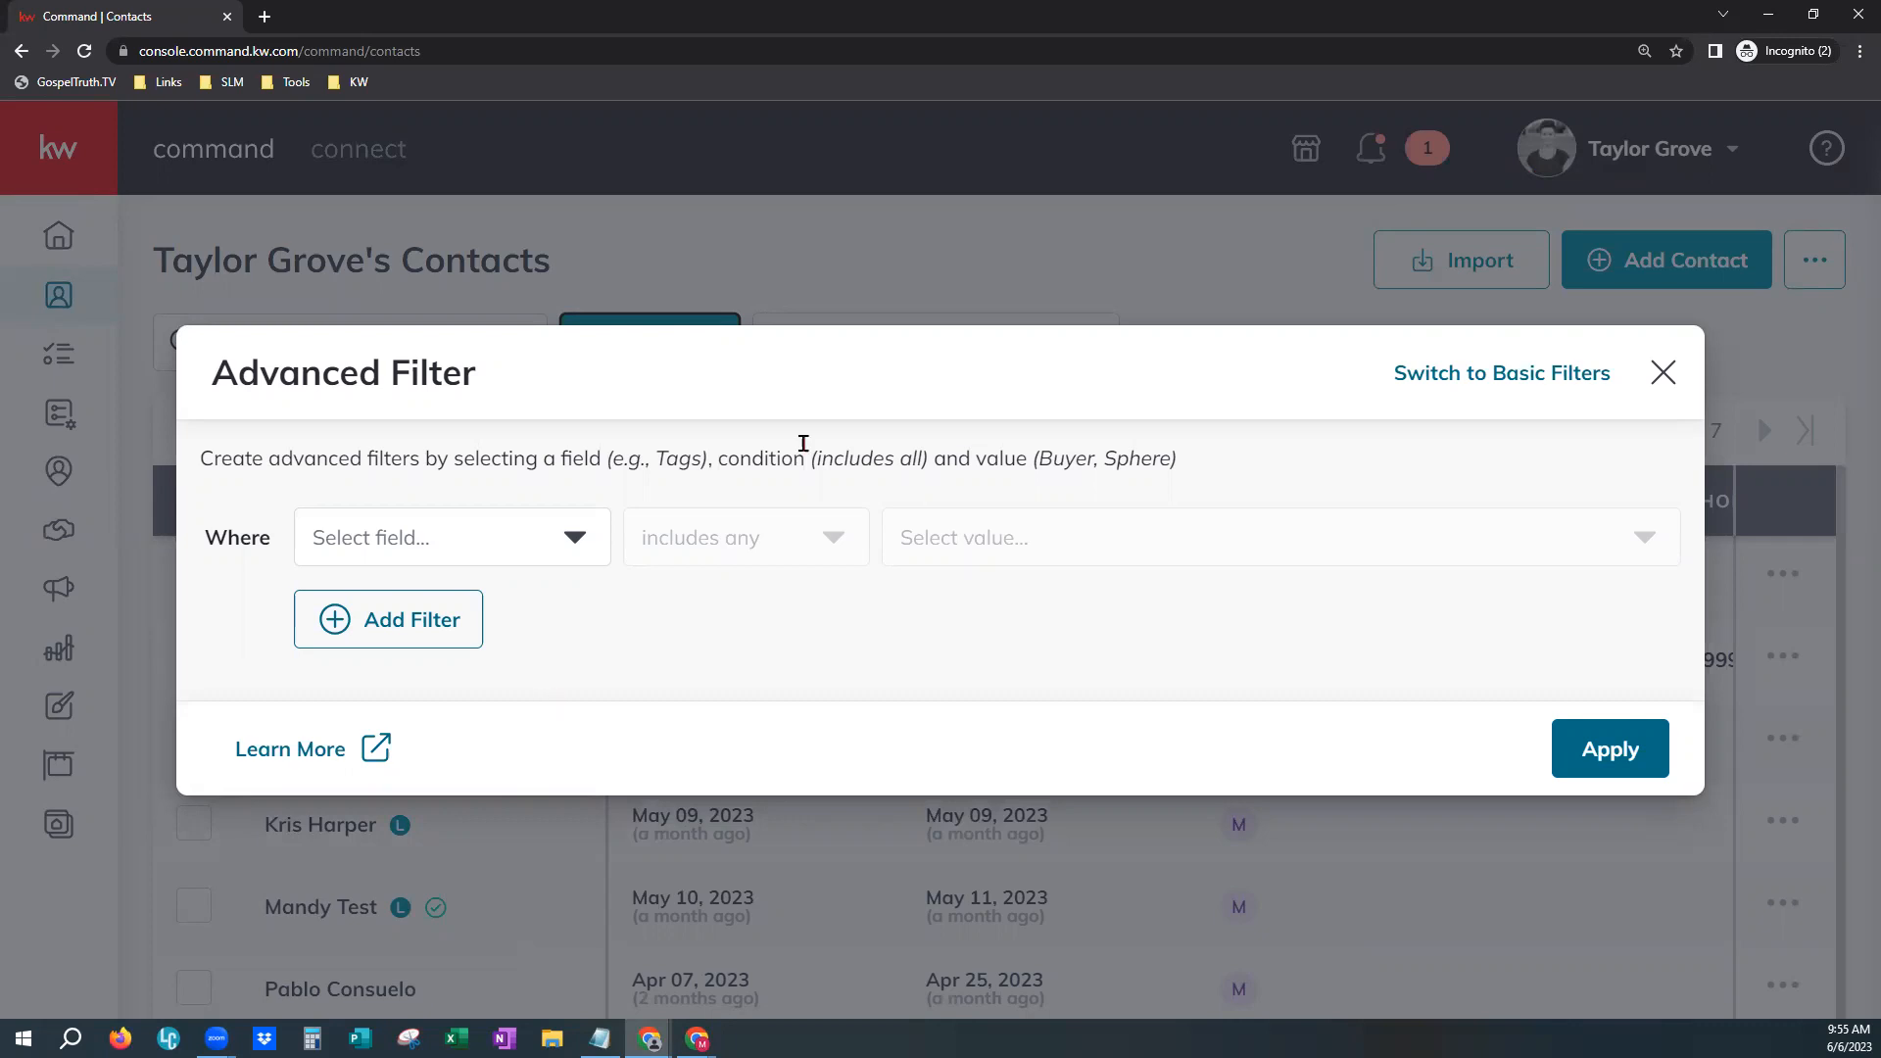
{"action": "left_click", "coordinate": [316, 550]}
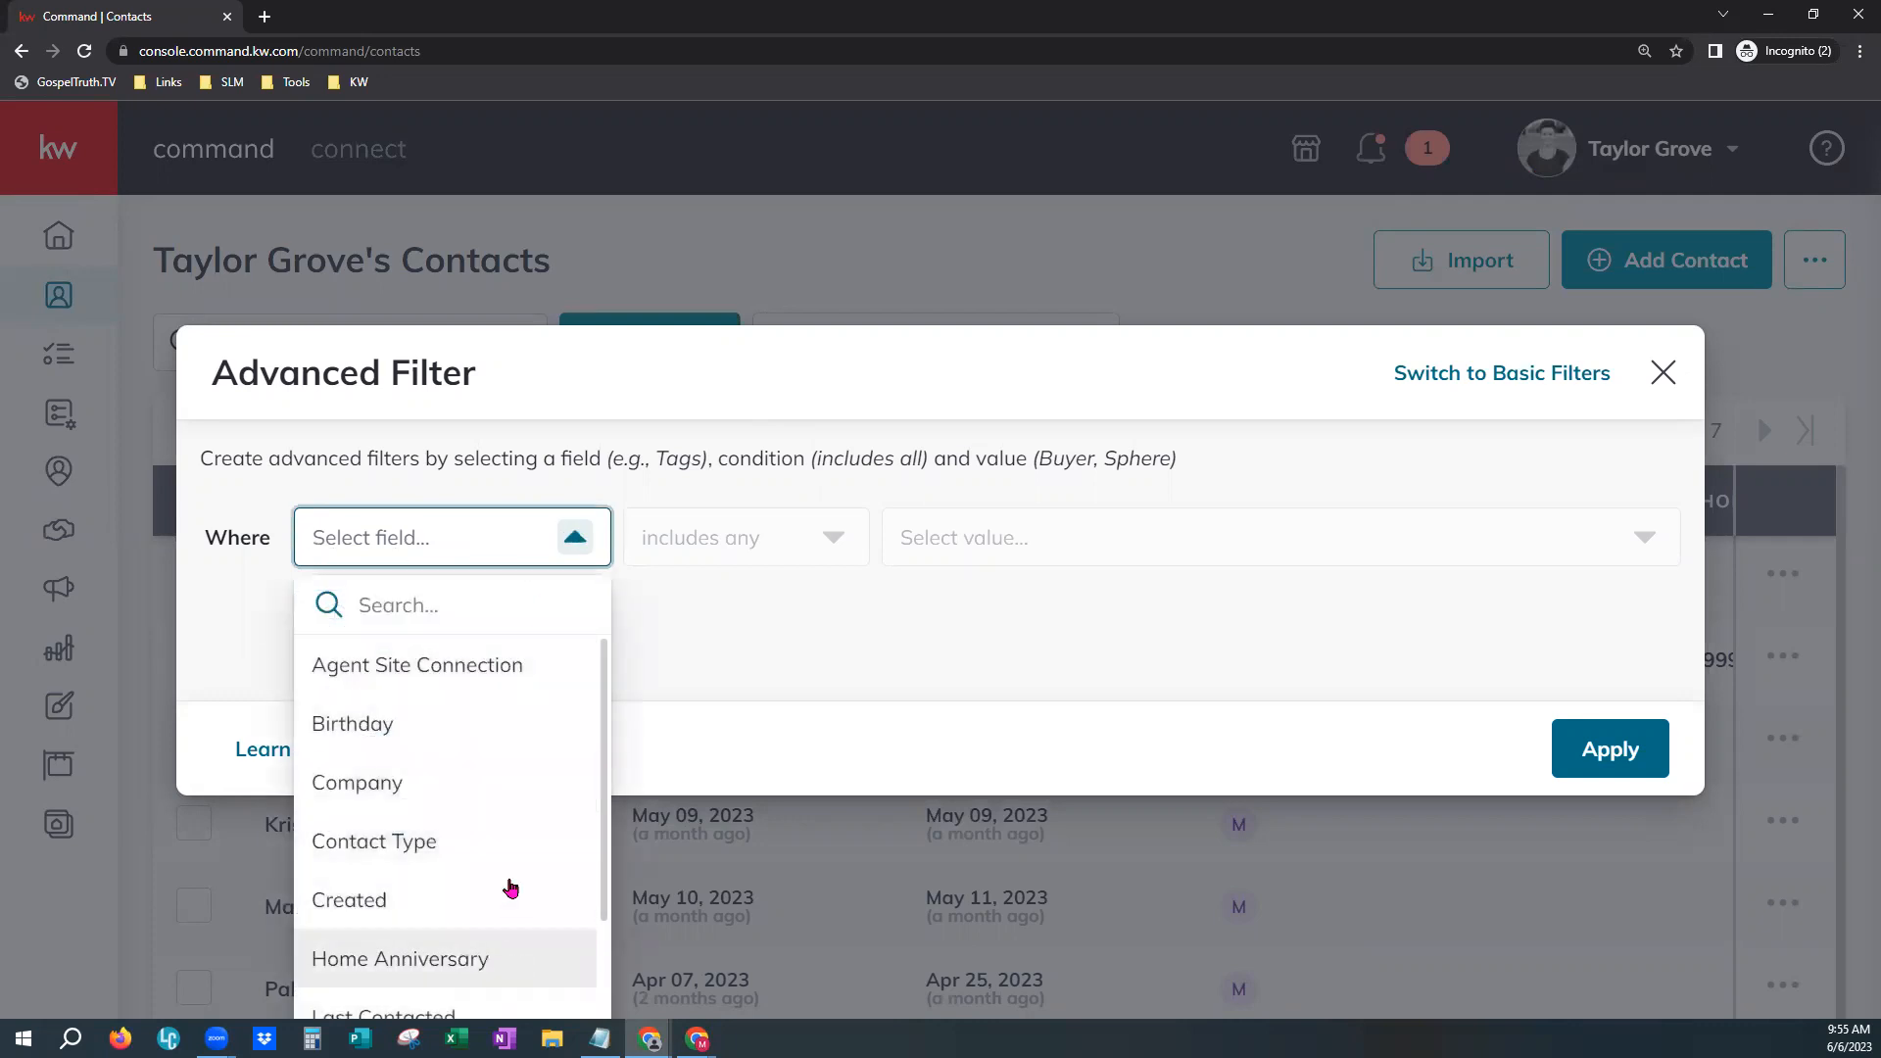
{"action": "left_click", "coordinate": [470, 686]}
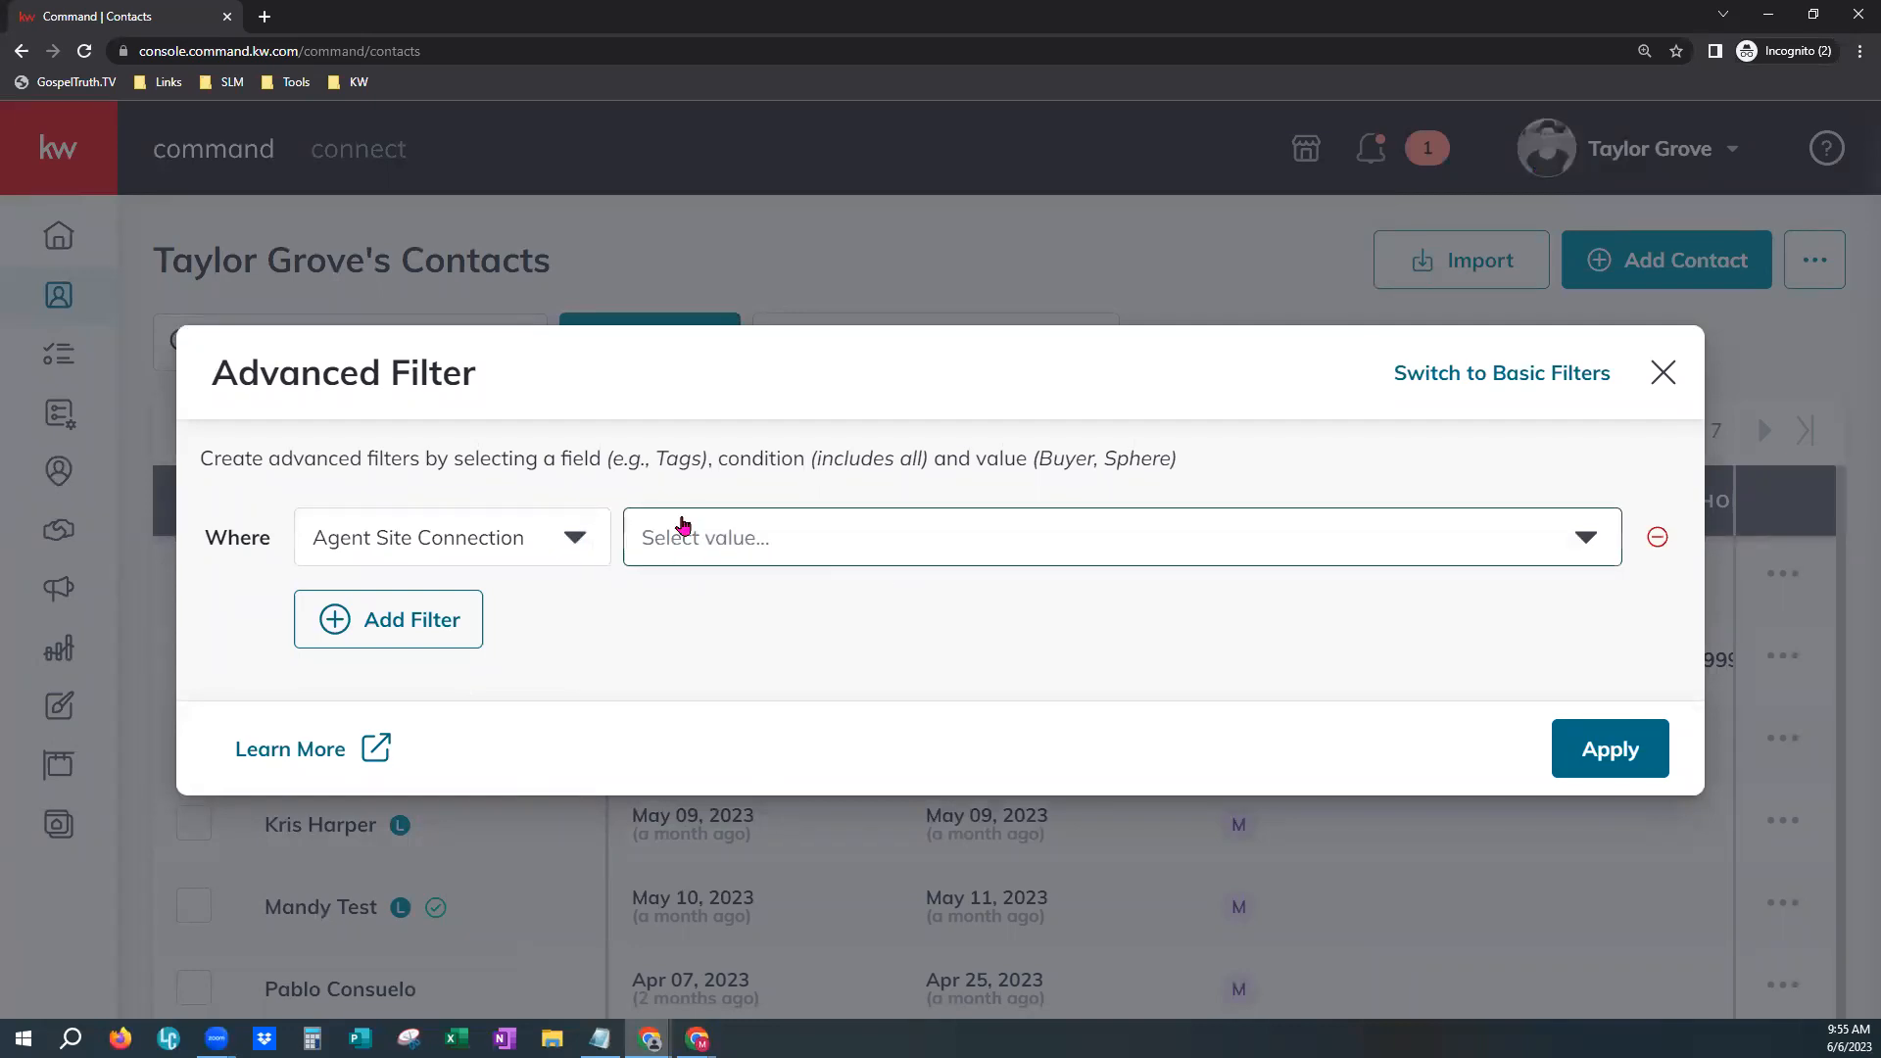
{"action": "left_click", "coordinate": [678, 563]}
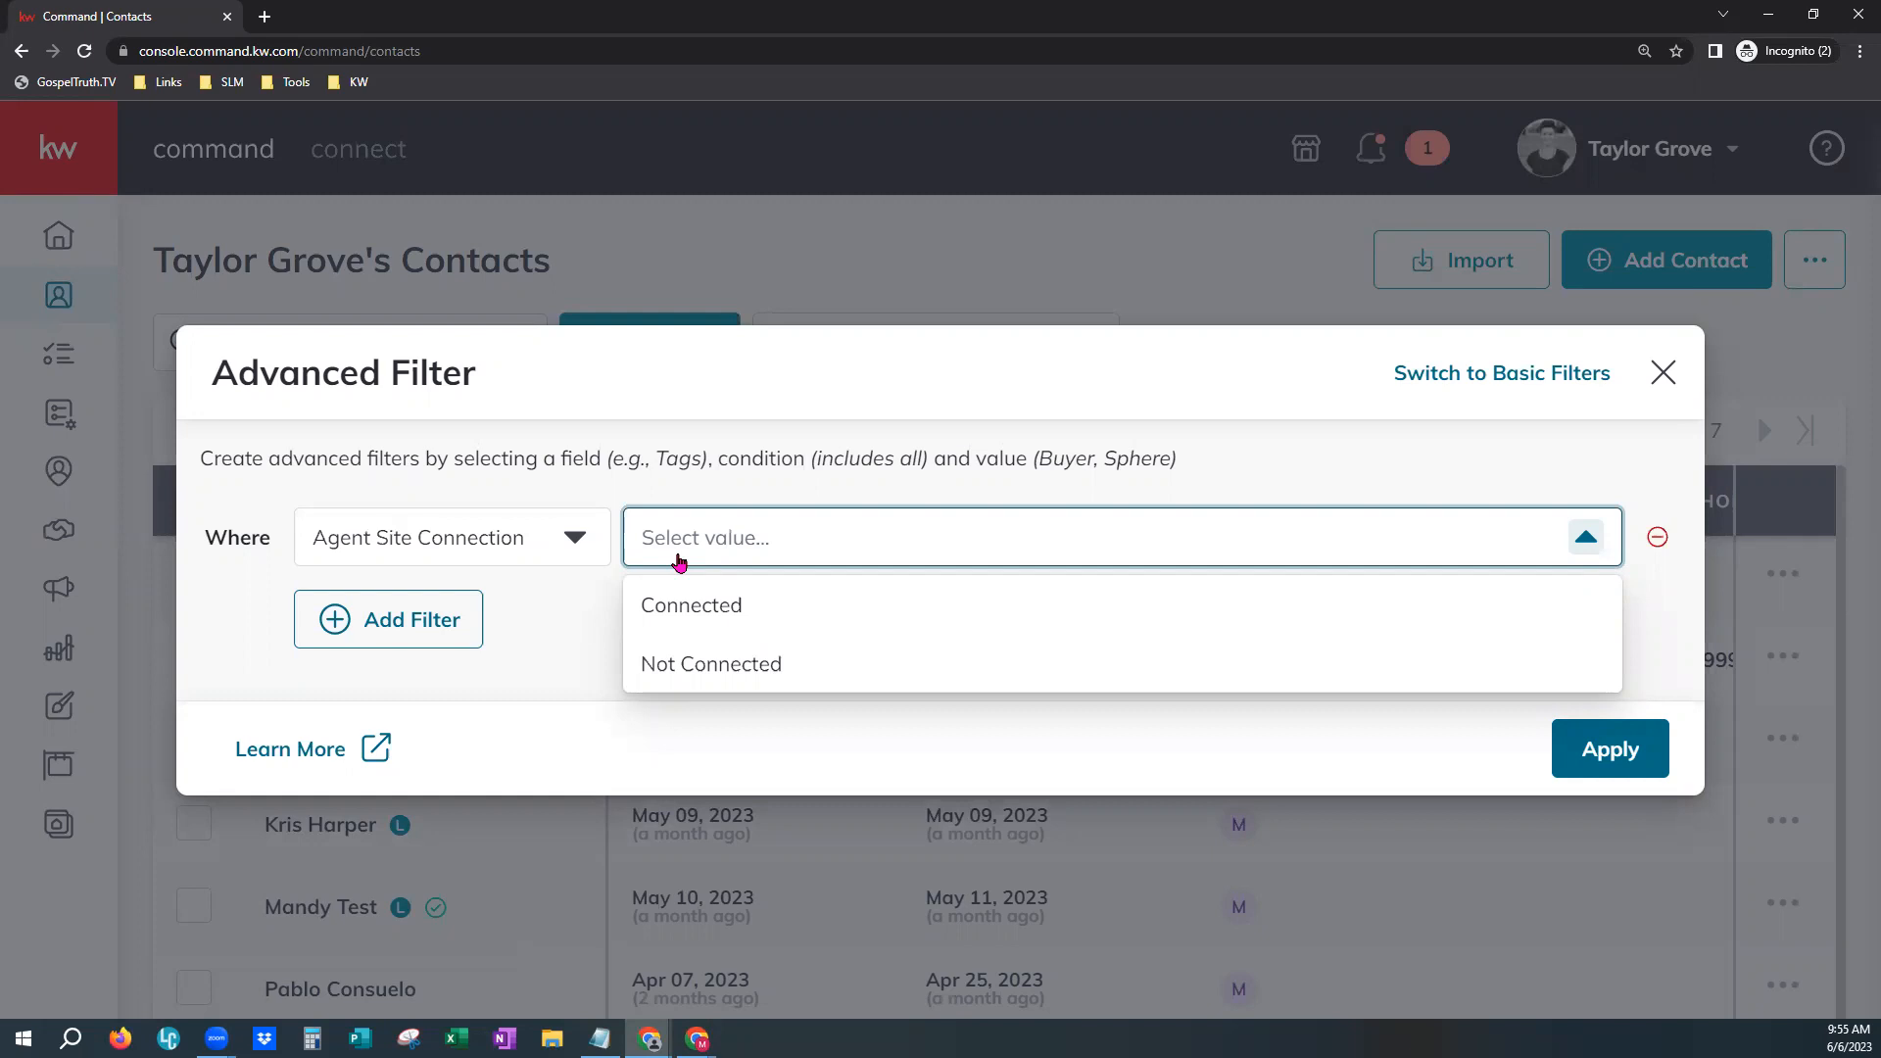
{"action": "left_click", "coordinate": [708, 625]}
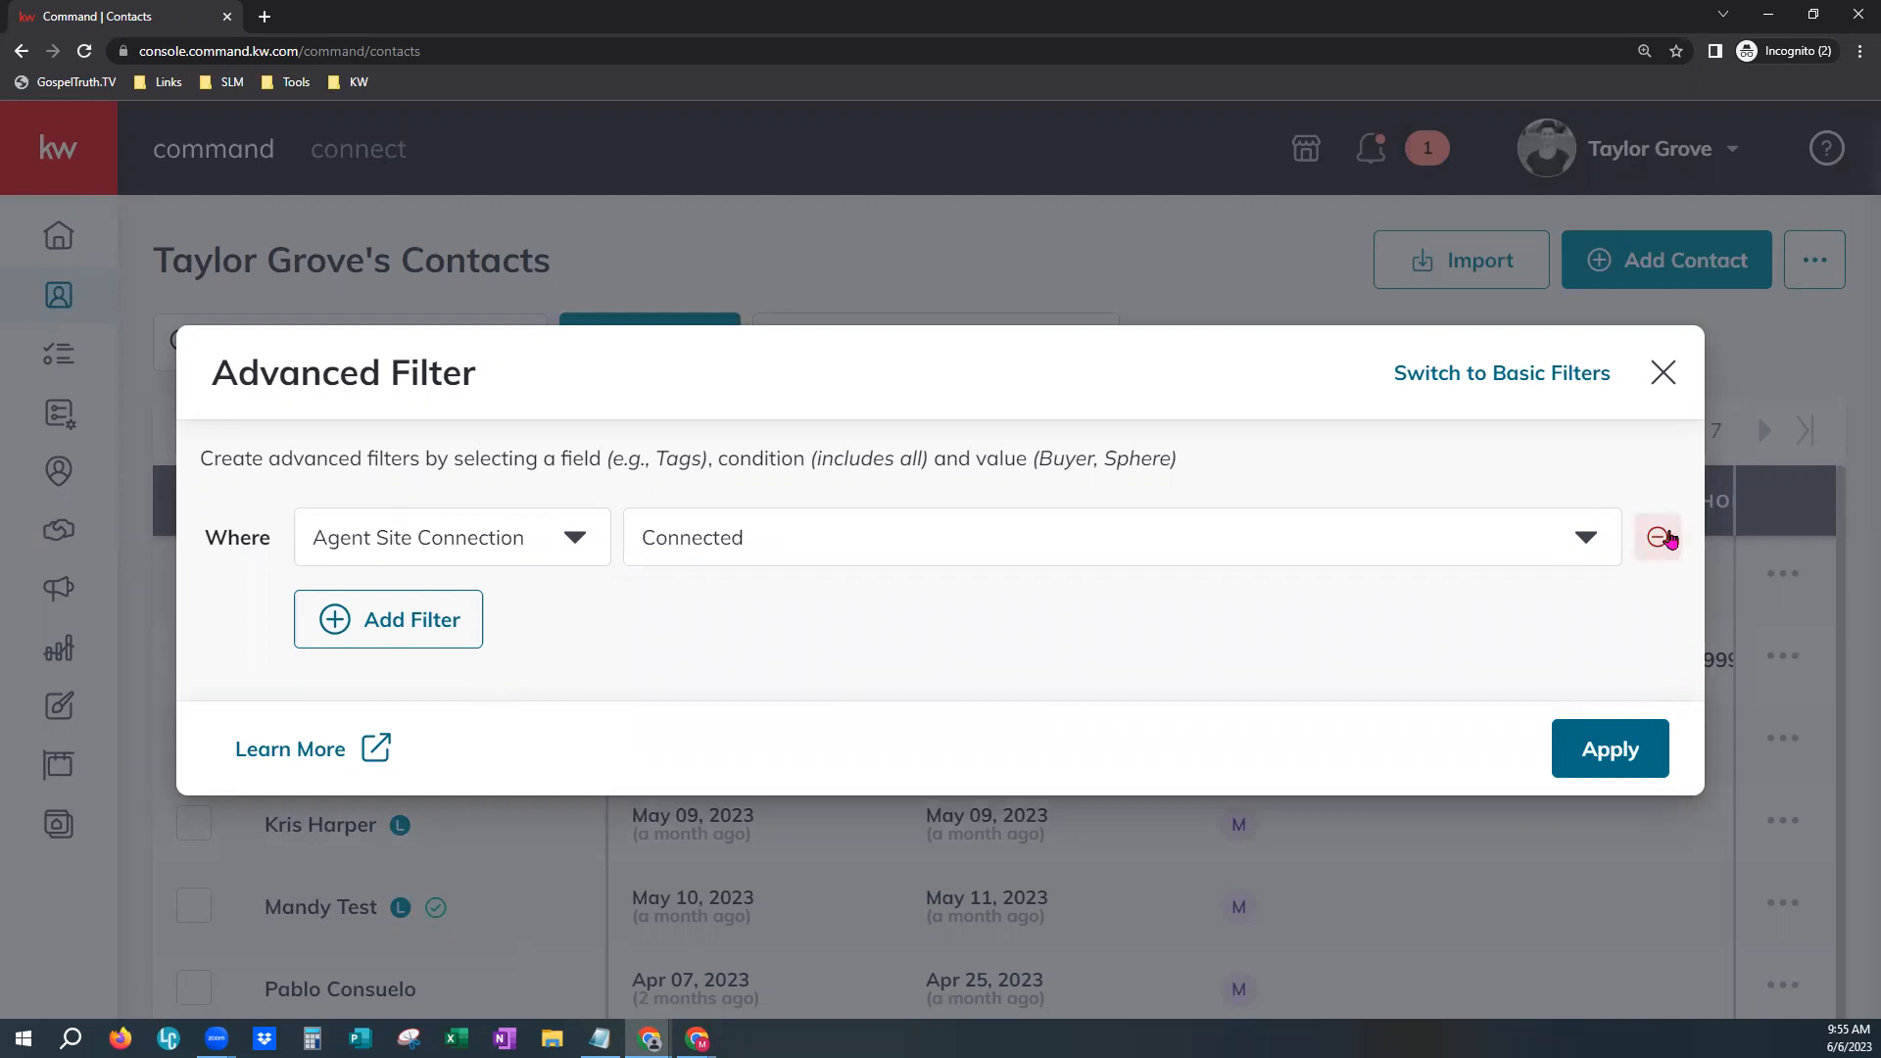
- Add a second condition to the advanced filter and look through the fields available for it
{"action": "left_click", "coordinate": [448, 628]}
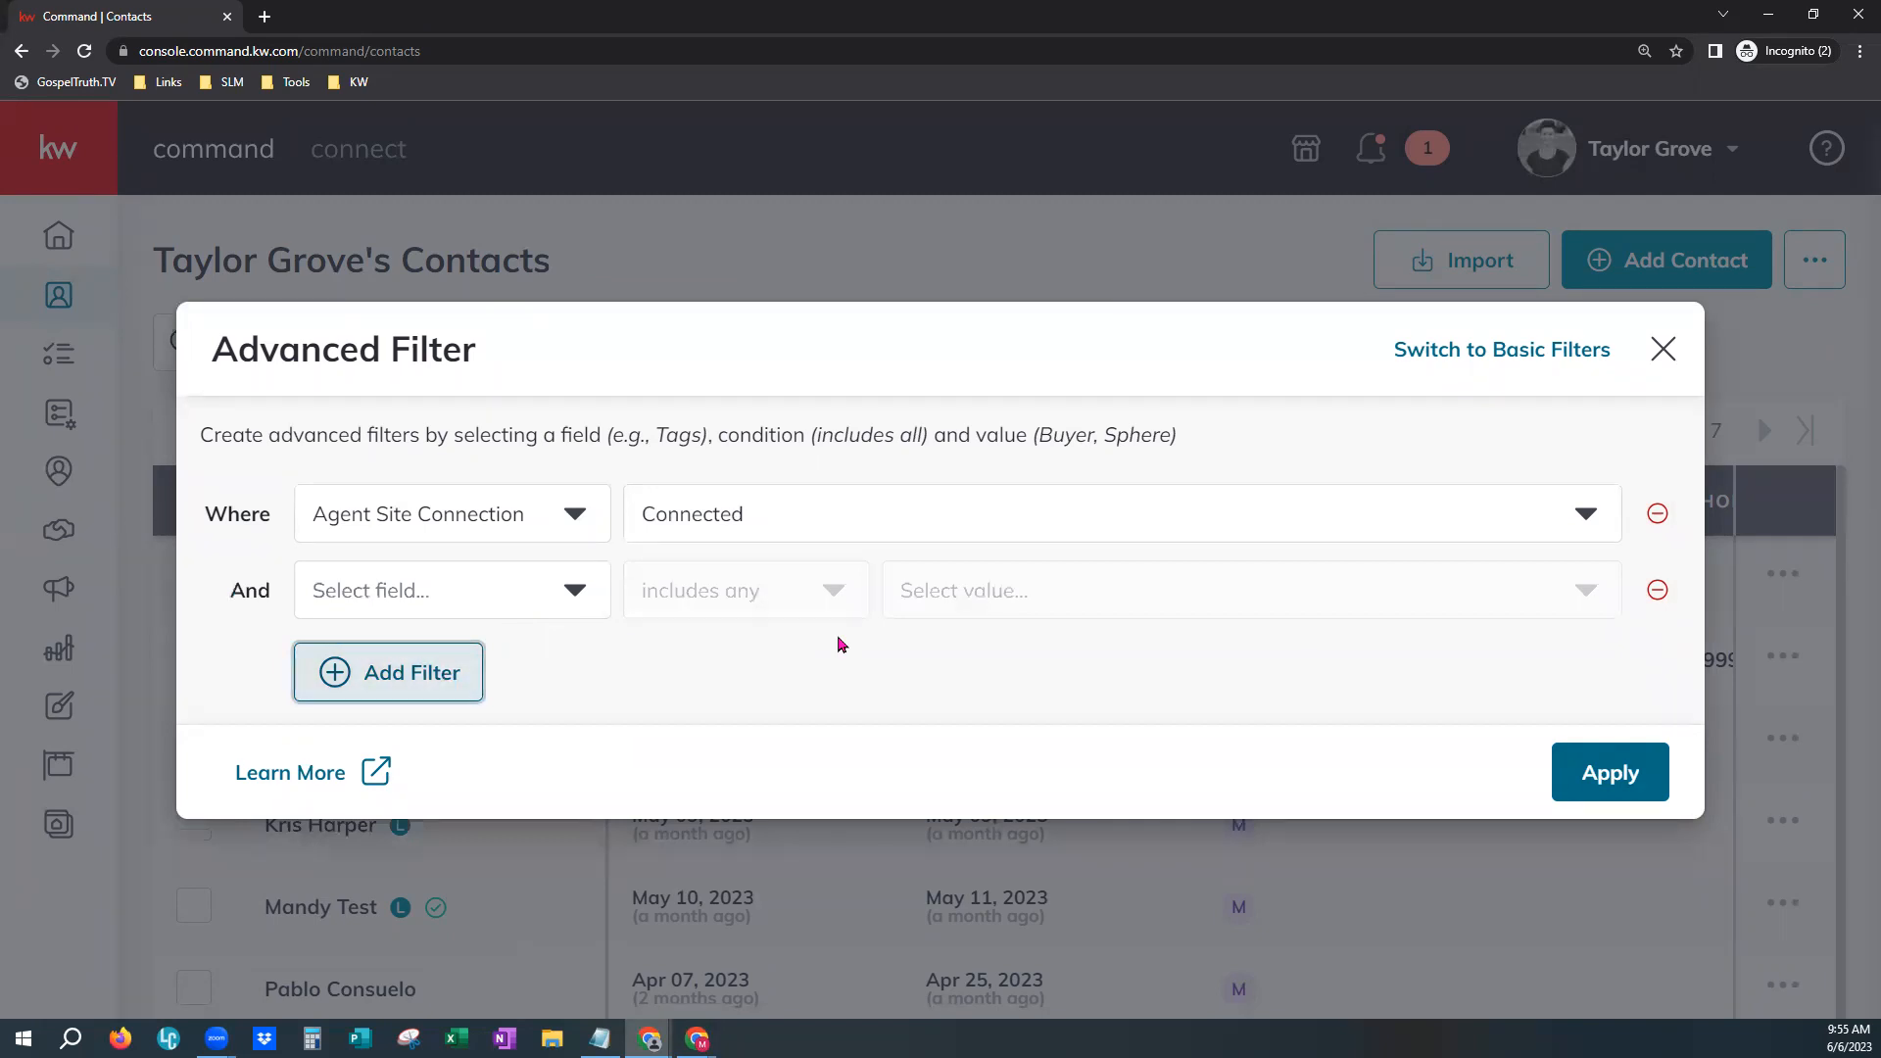
{"action": "left_click", "coordinate": [575, 590]}
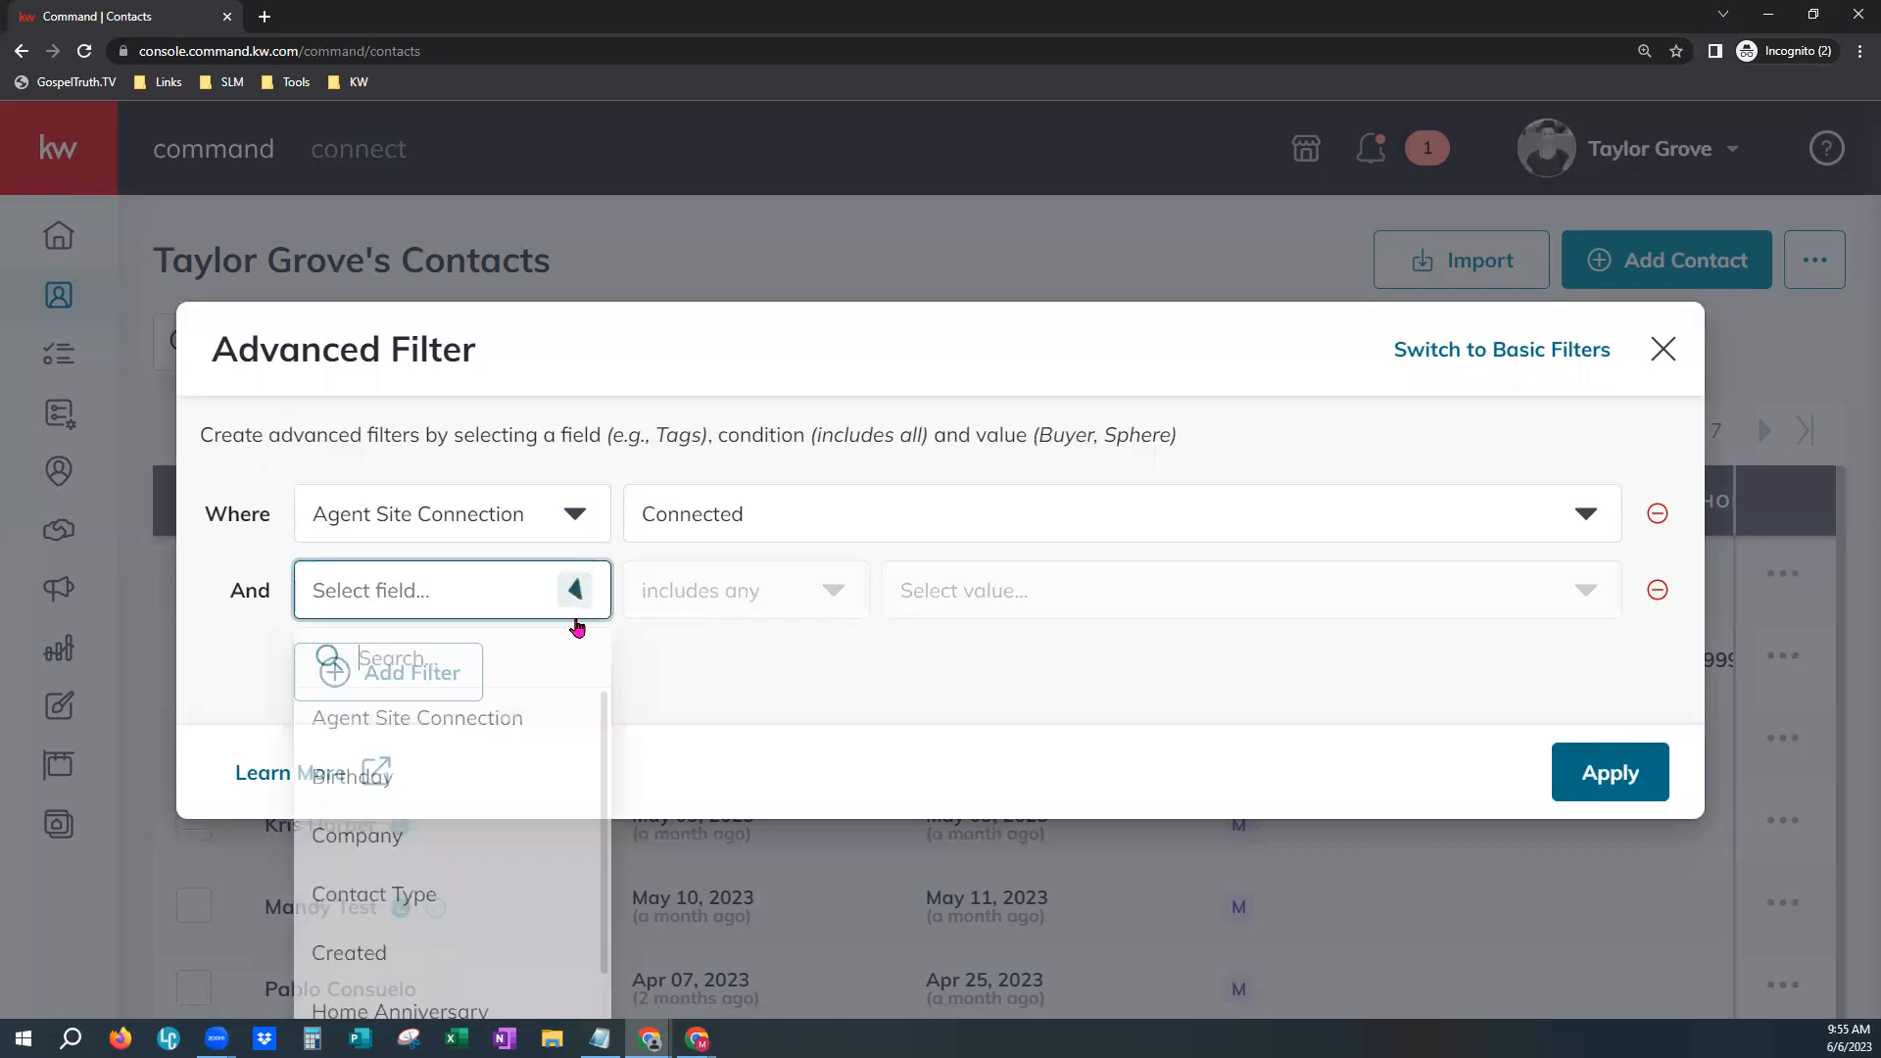
{"action": "scroll", "coordinate": [503, 863], "scroll_direction": "down", "scroll_amount": 4}
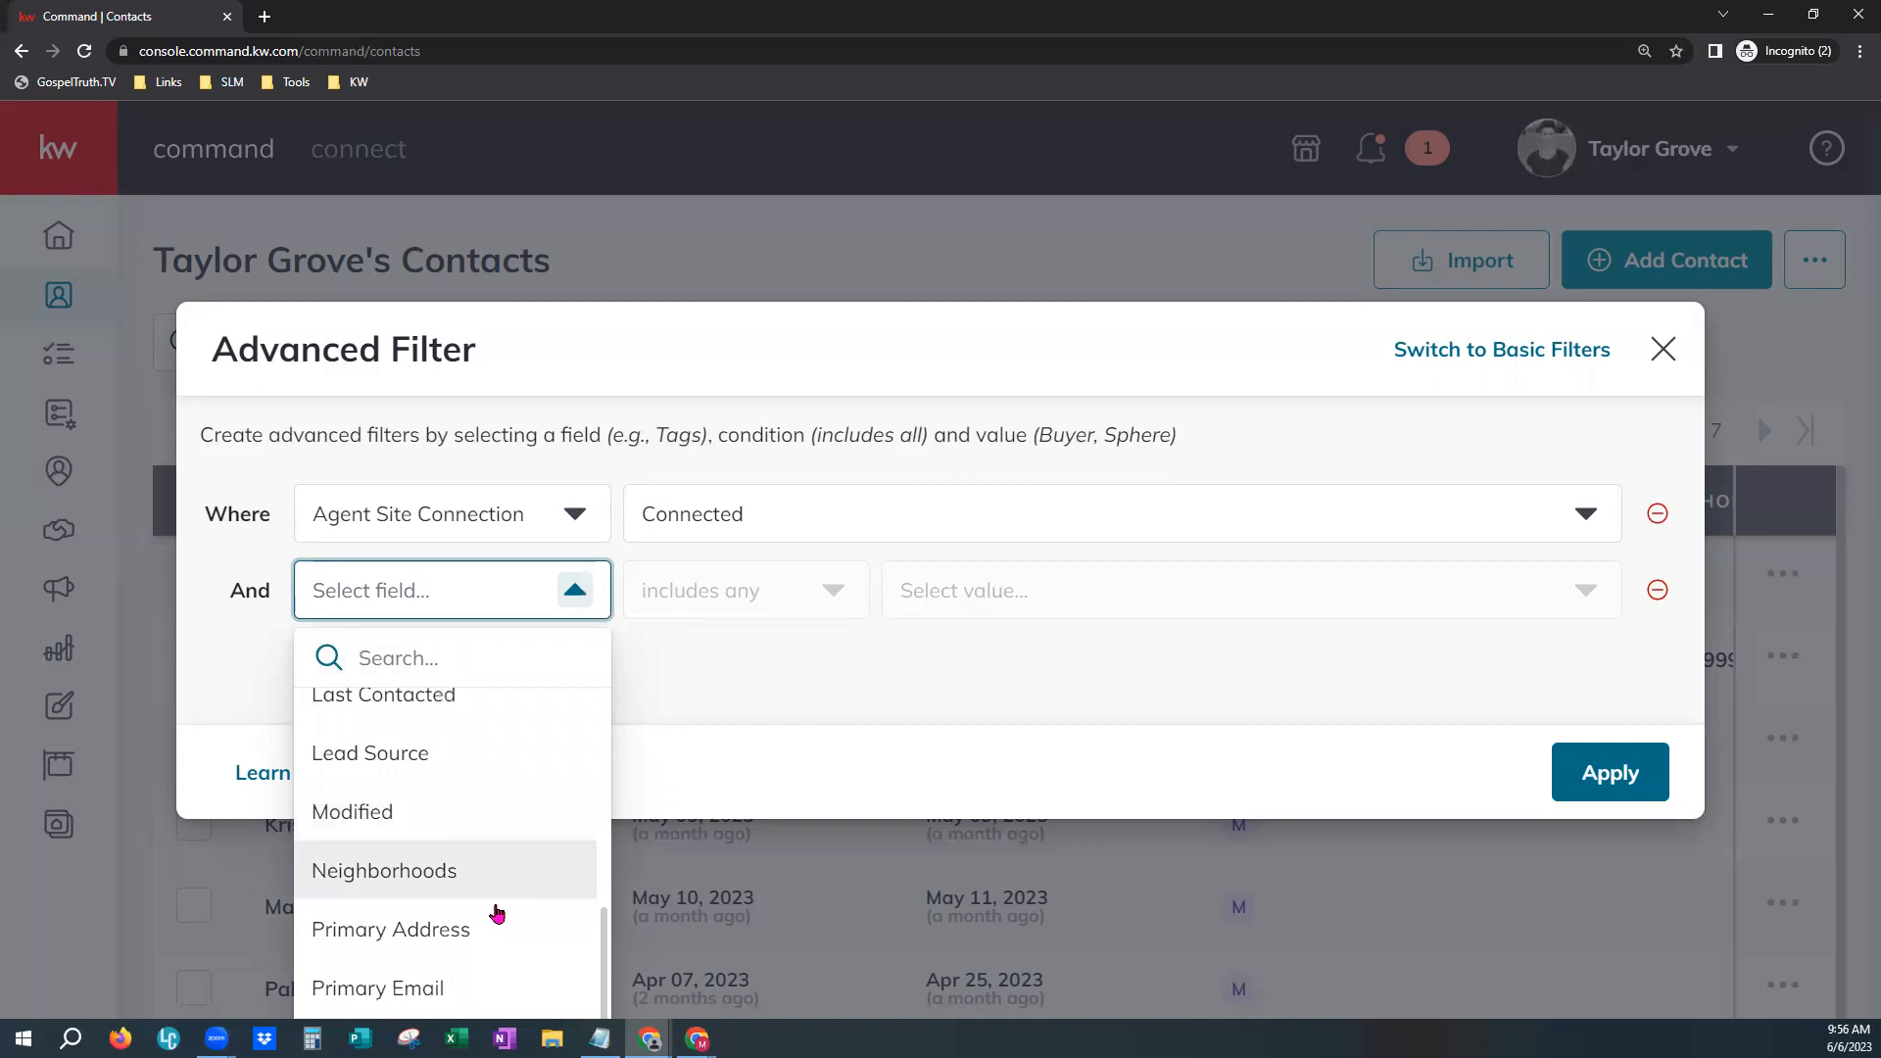
{"action": "scroll", "coordinate": [498, 960], "scroll_direction": "up", "scroll_amount": 1}
{"action": "scroll", "coordinate": [498, 960], "scroll_direction": "up", "scroll_amount": 6}
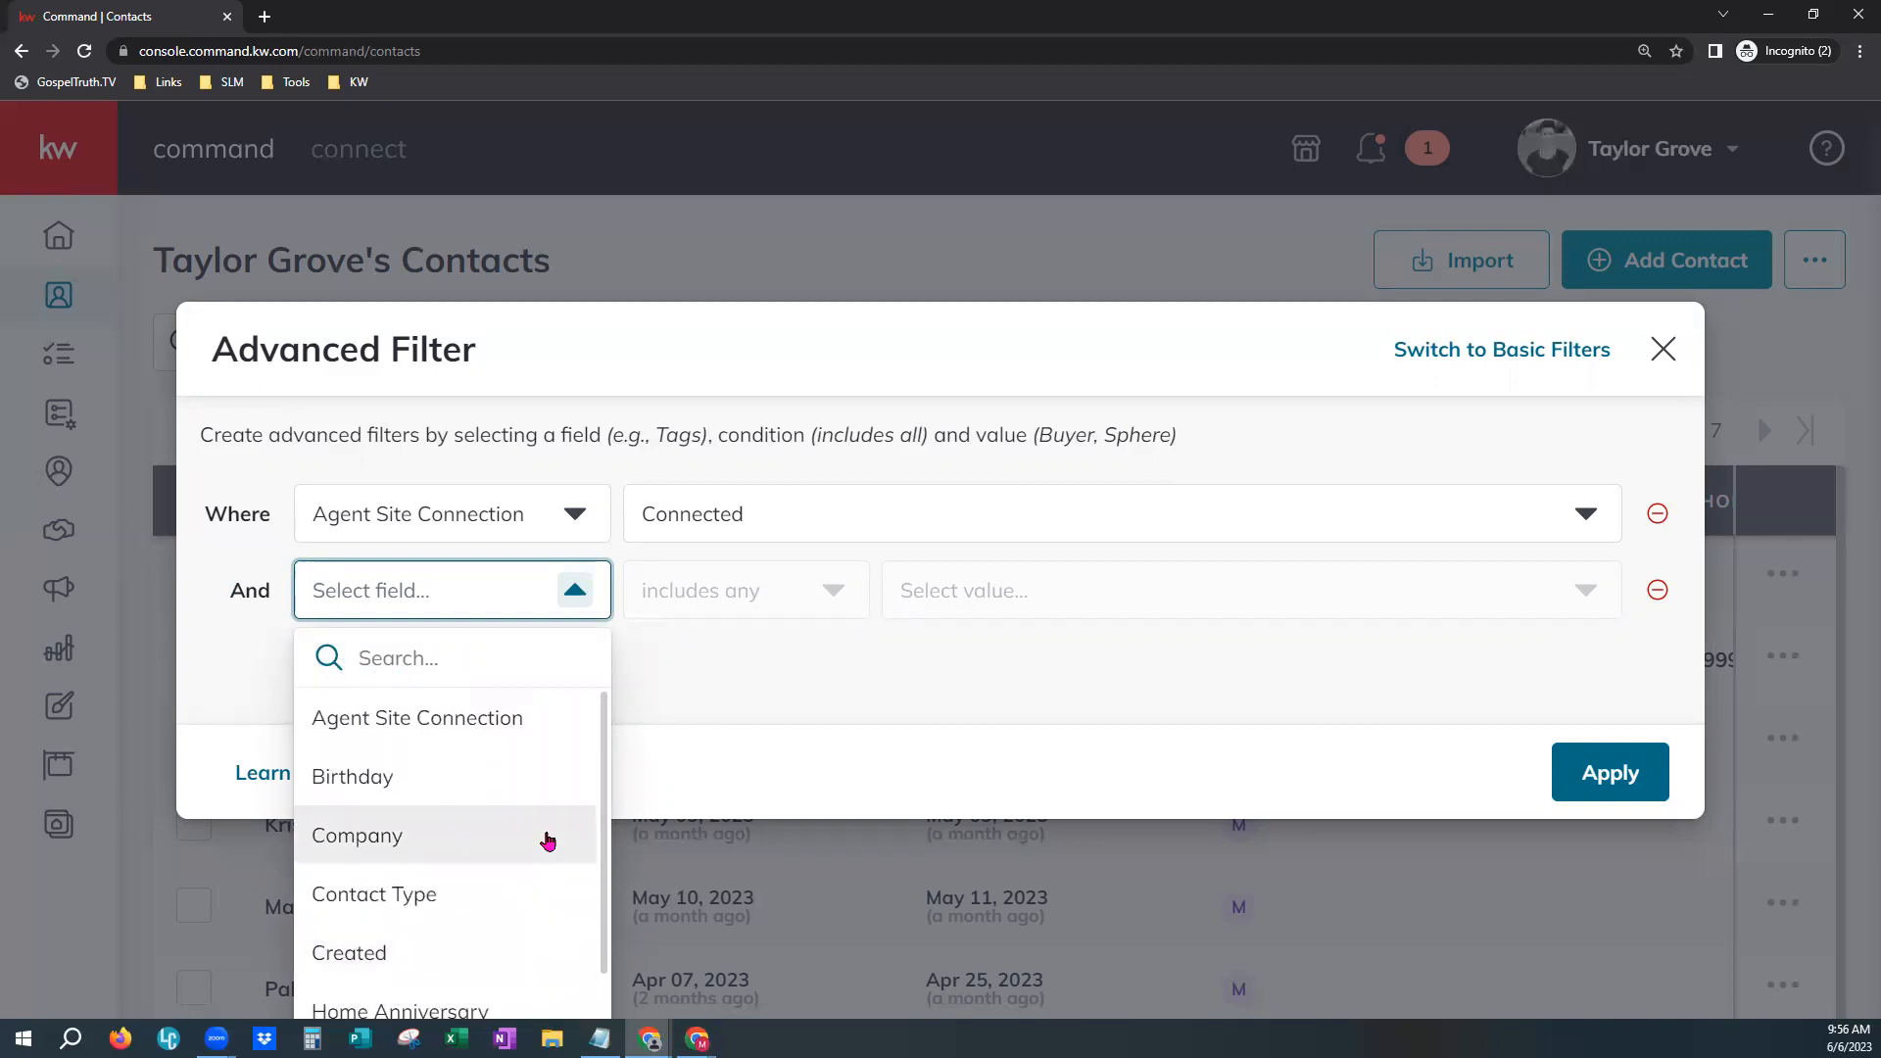
{"action": "scroll", "coordinate": [544, 842], "scroll_direction": "down", "scroll_amount": 5}
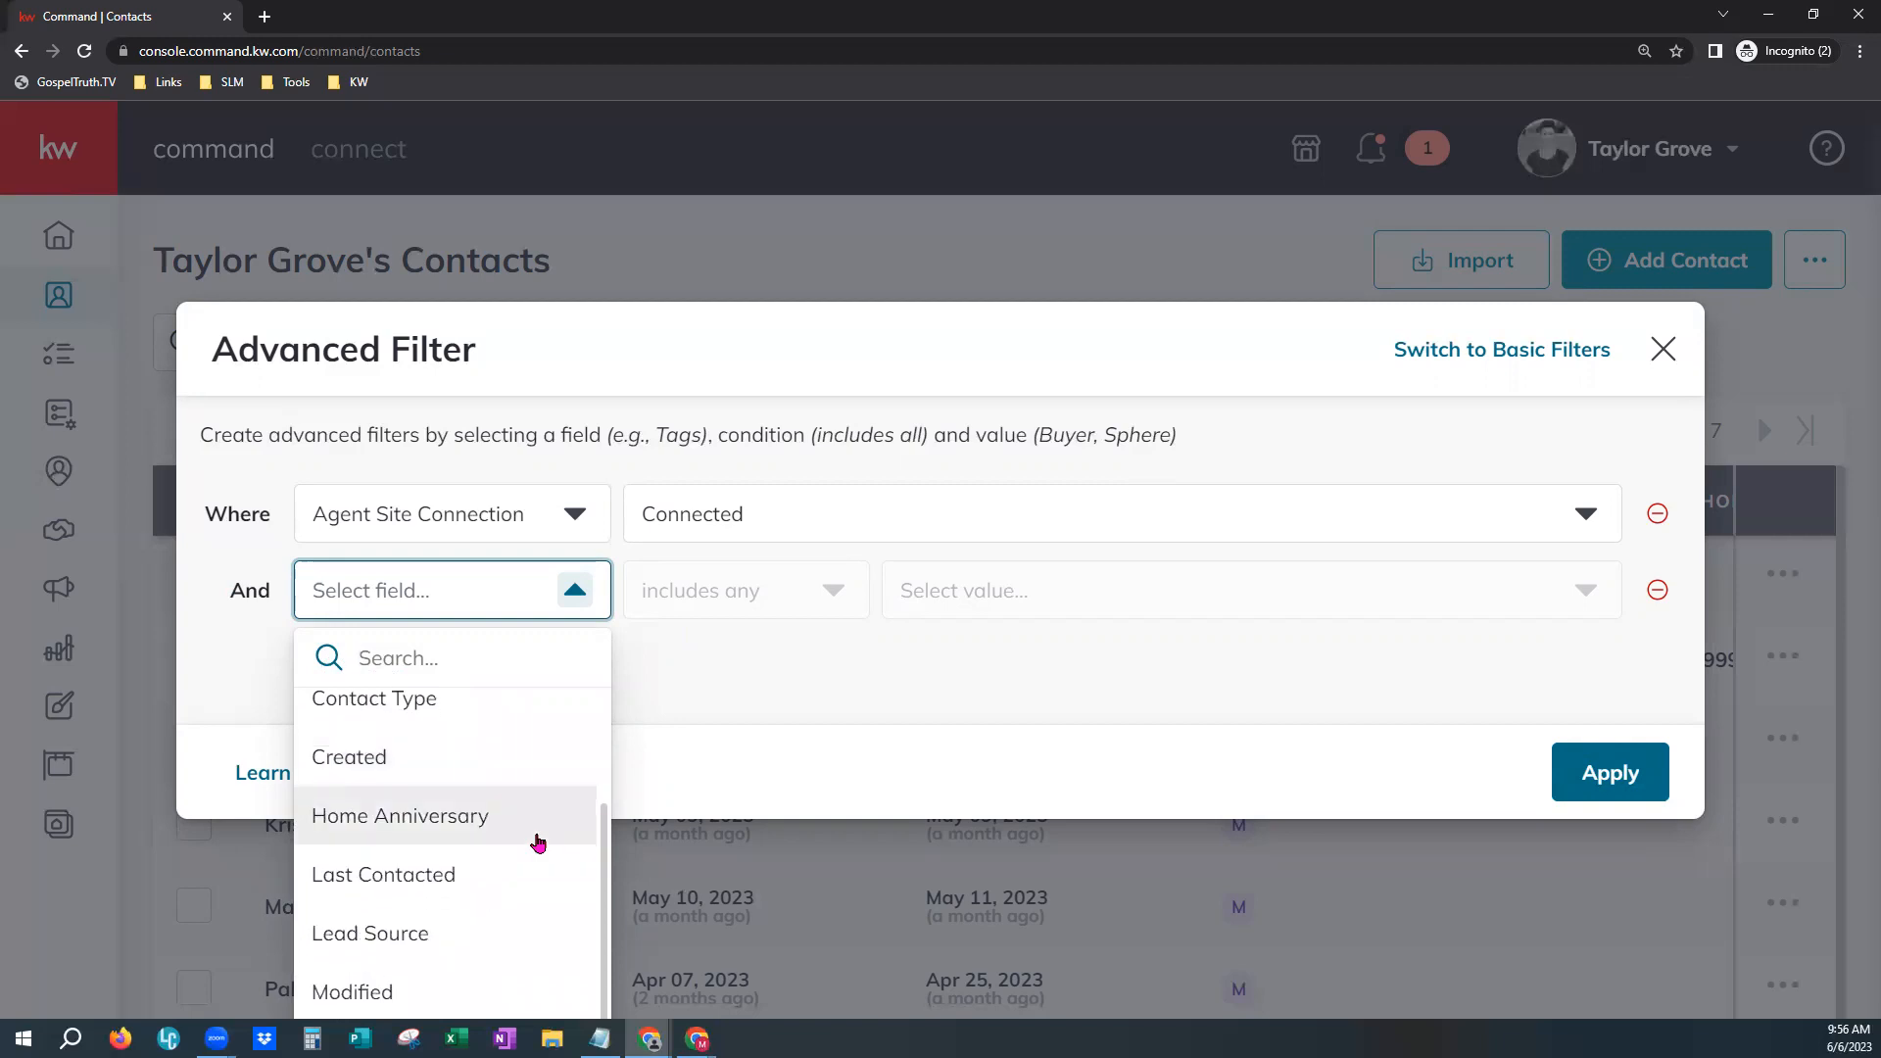
{"action": "scroll", "coordinate": [519, 835], "scroll_direction": "down", "scroll_amount": 2}
{"action": "scroll", "coordinate": [508, 829], "scroll_direction": "down", "scroll_amount": 1}
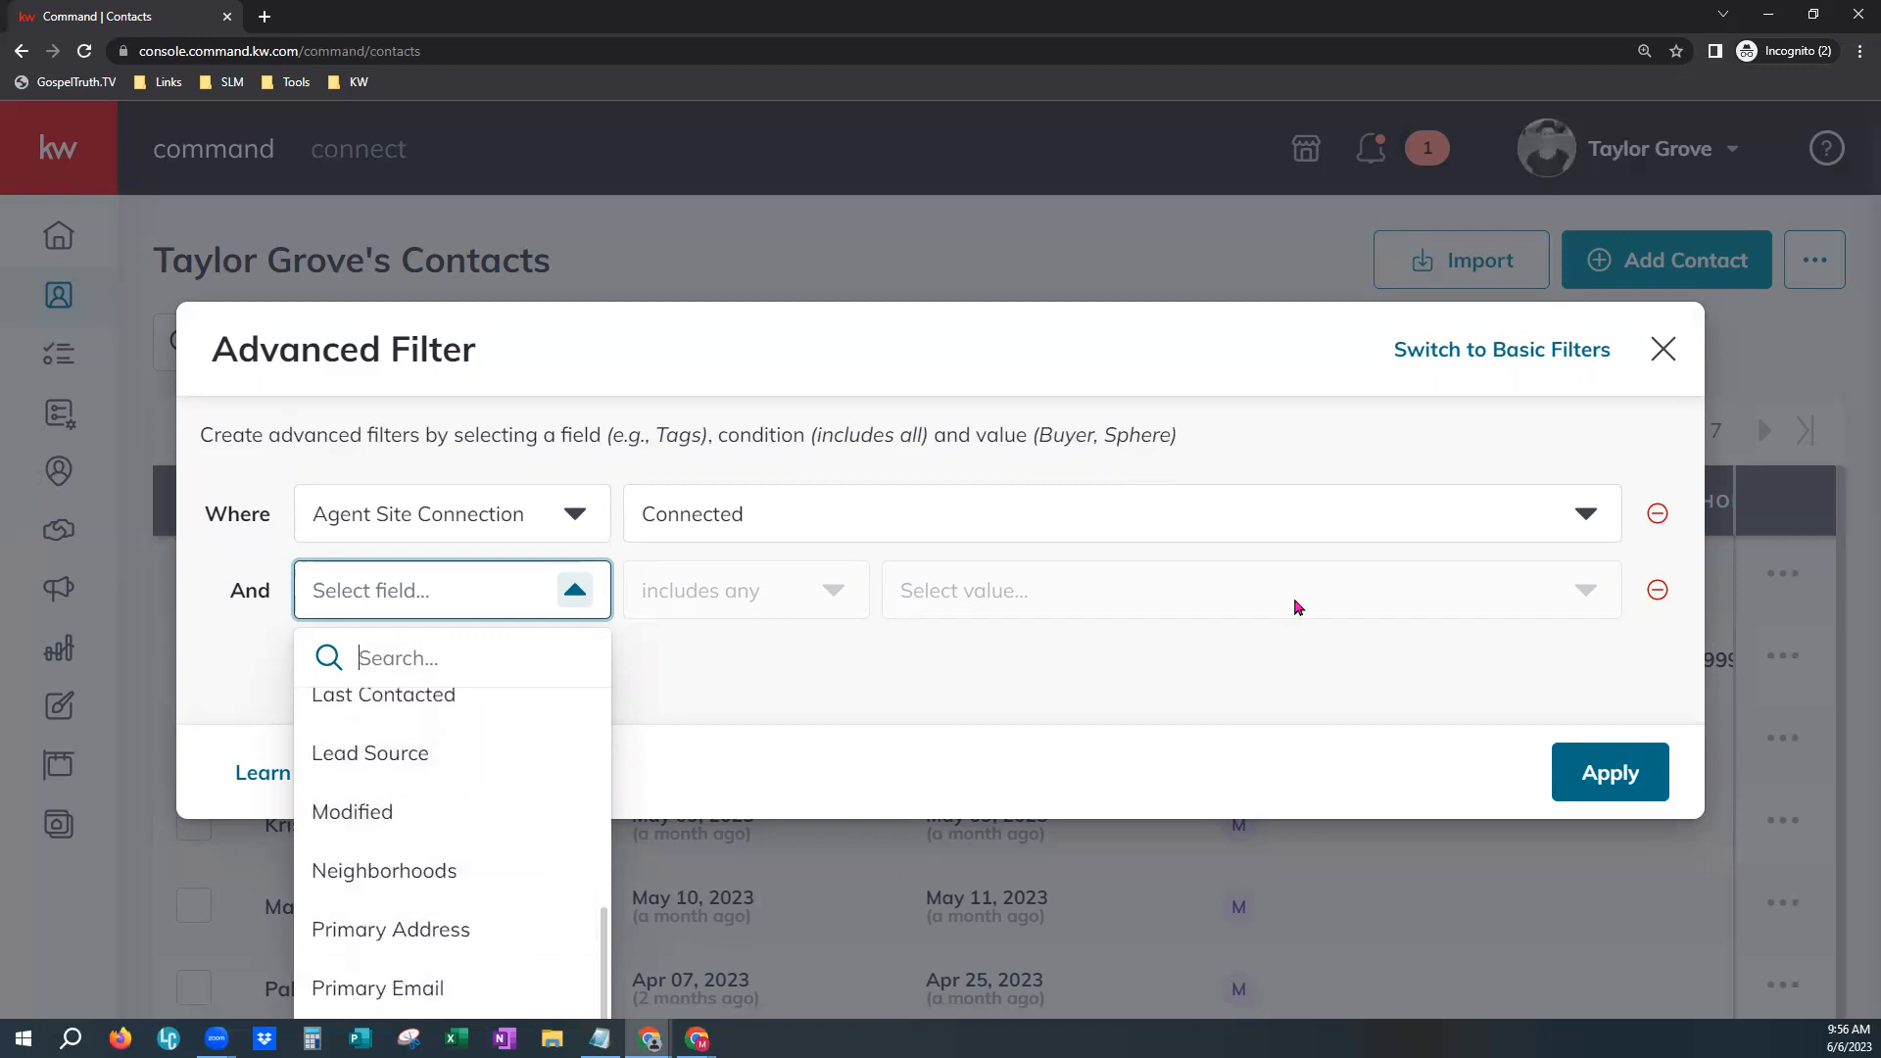
- Reduce the page zoom to 110% and choose Recently Active as the second condition's field
{"action": "left_click", "coordinate": [1860, 51]}
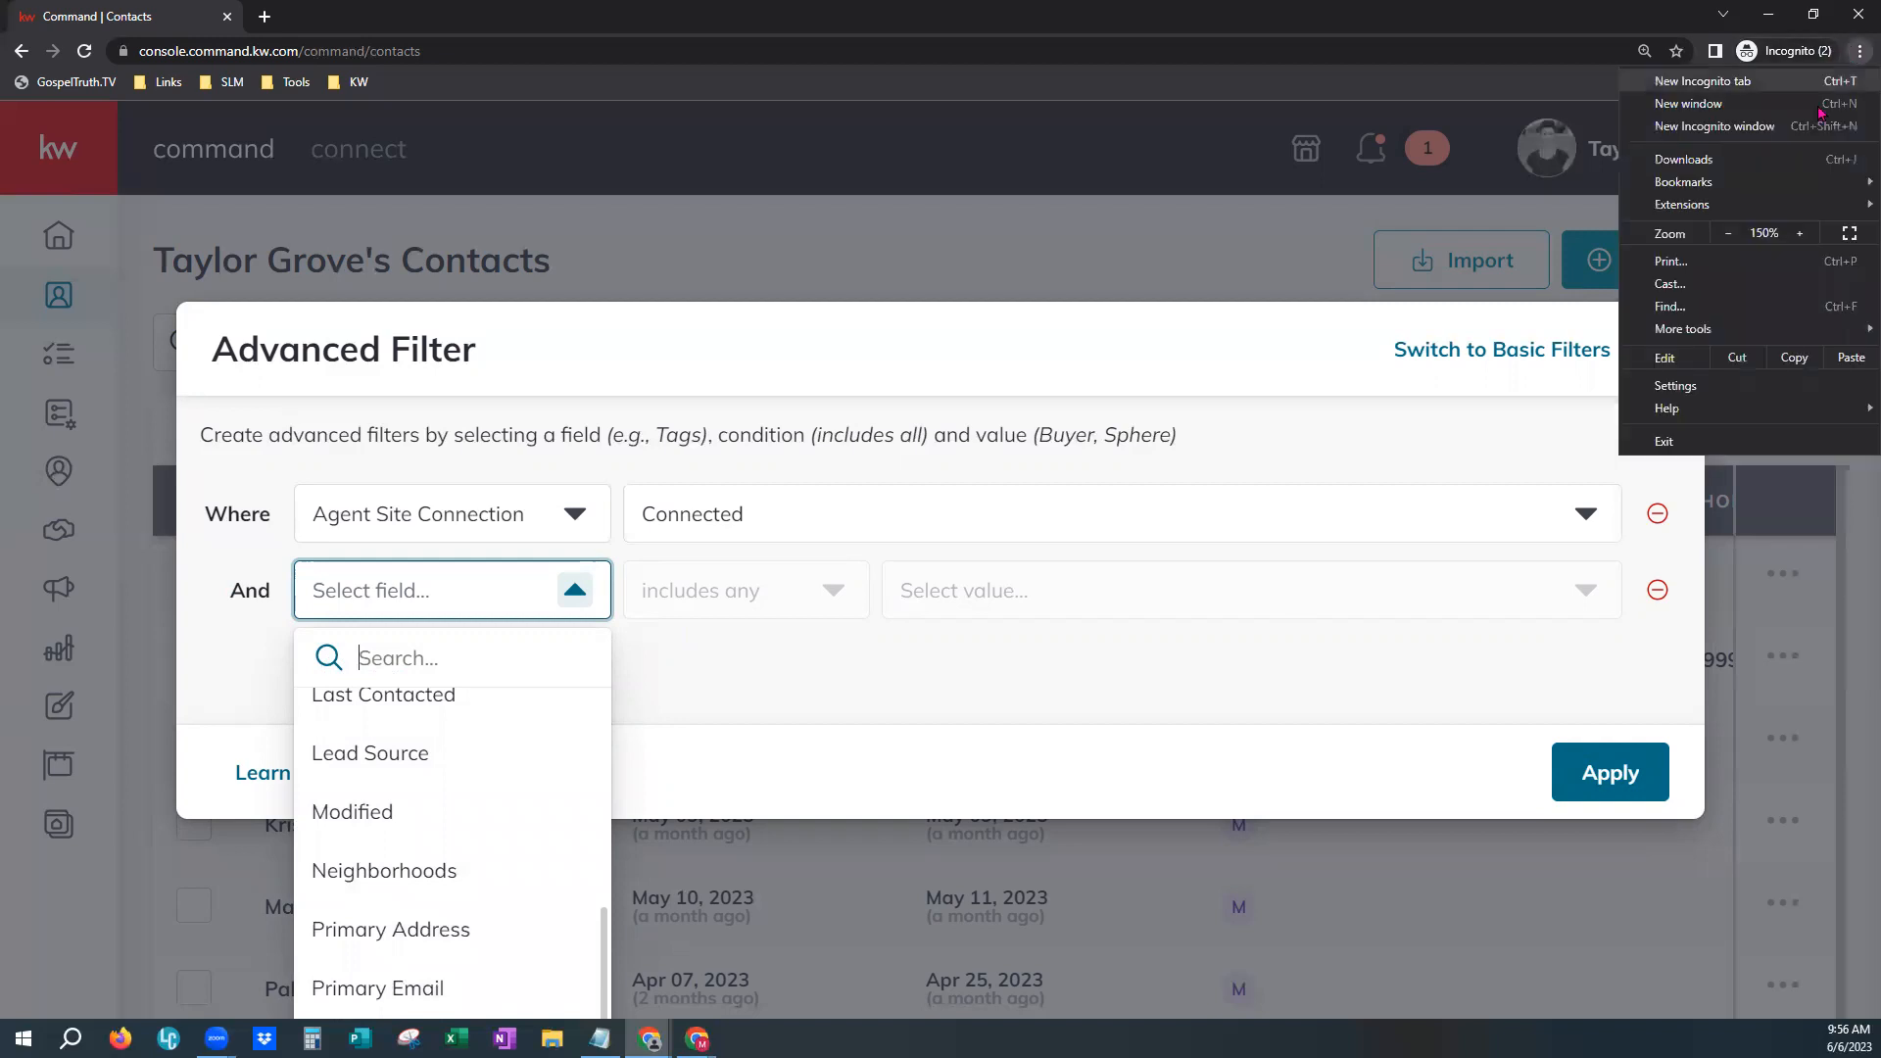
{"action": "left_click", "coordinate": [1729, 234]}
{"action": "left_click", "coordinate": [1730, 234]}
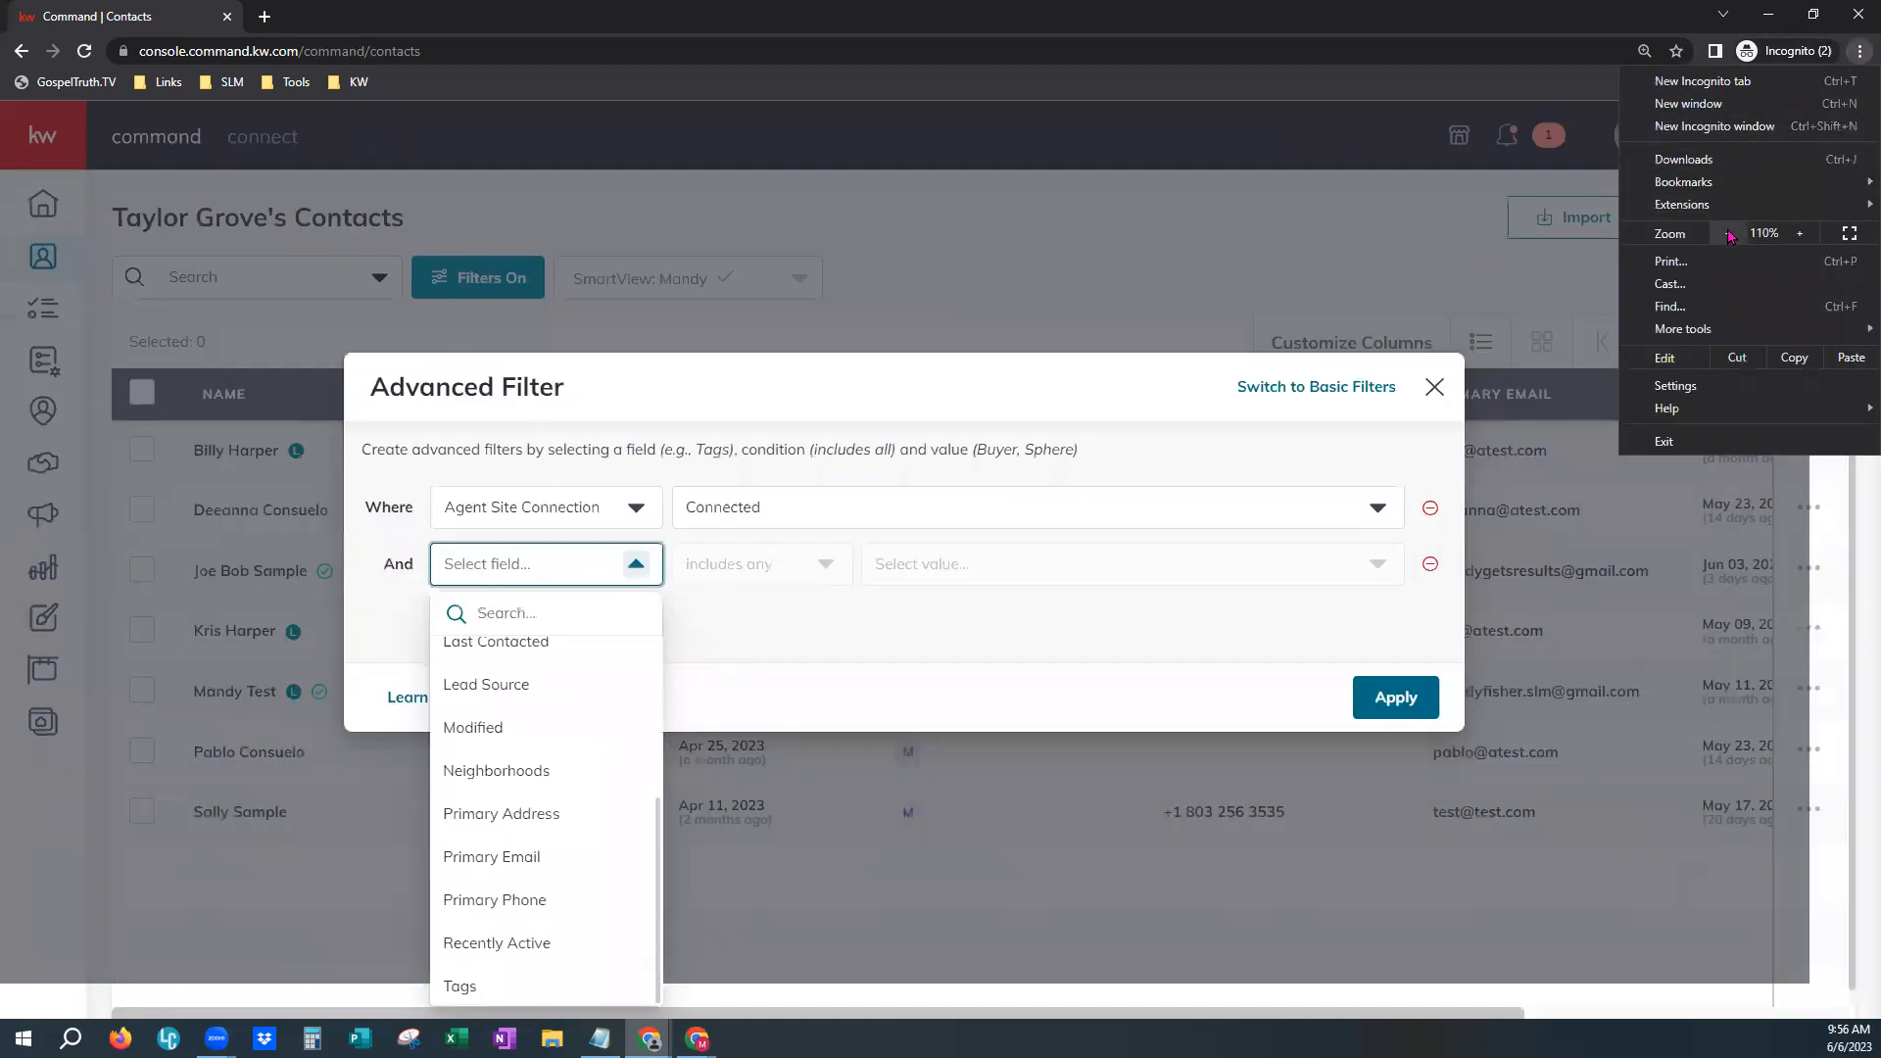
{"action": "left_click", "coordinate": [1729, 235]}
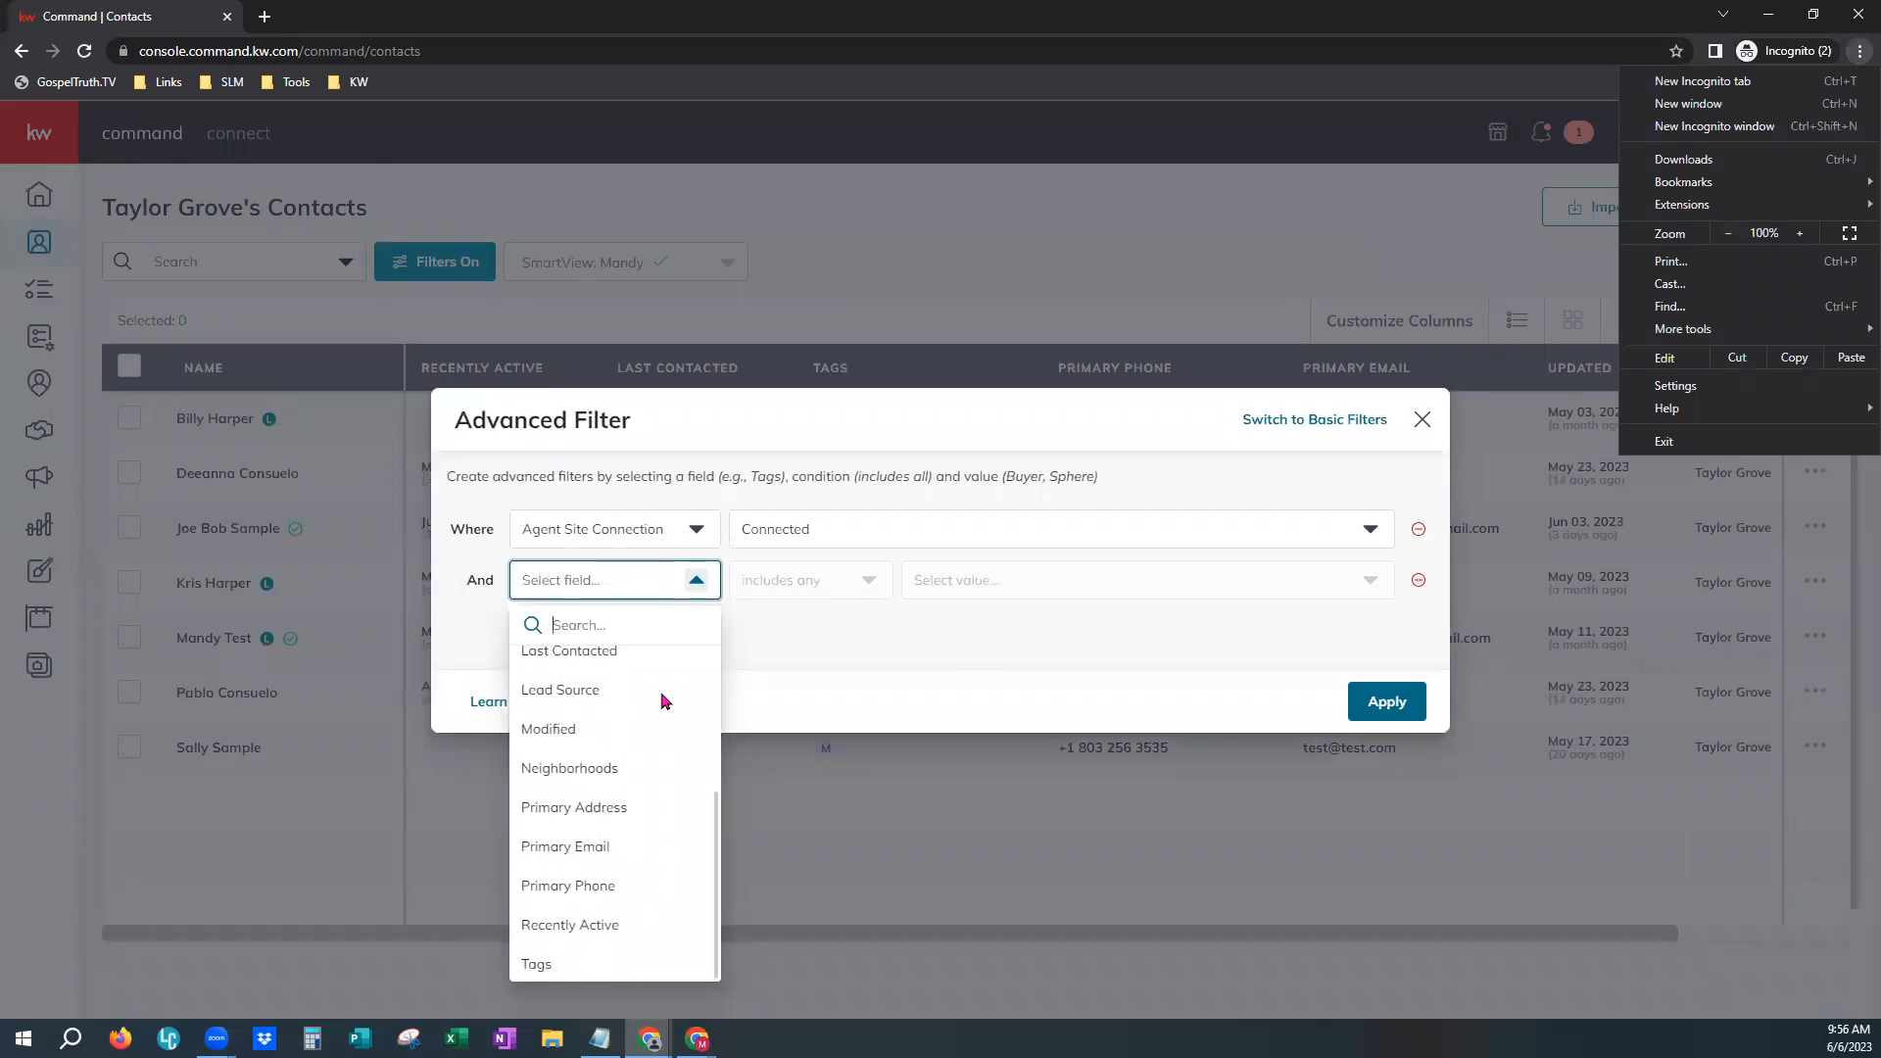
{"action": "left_click", "coordinate": [1800, 235]}
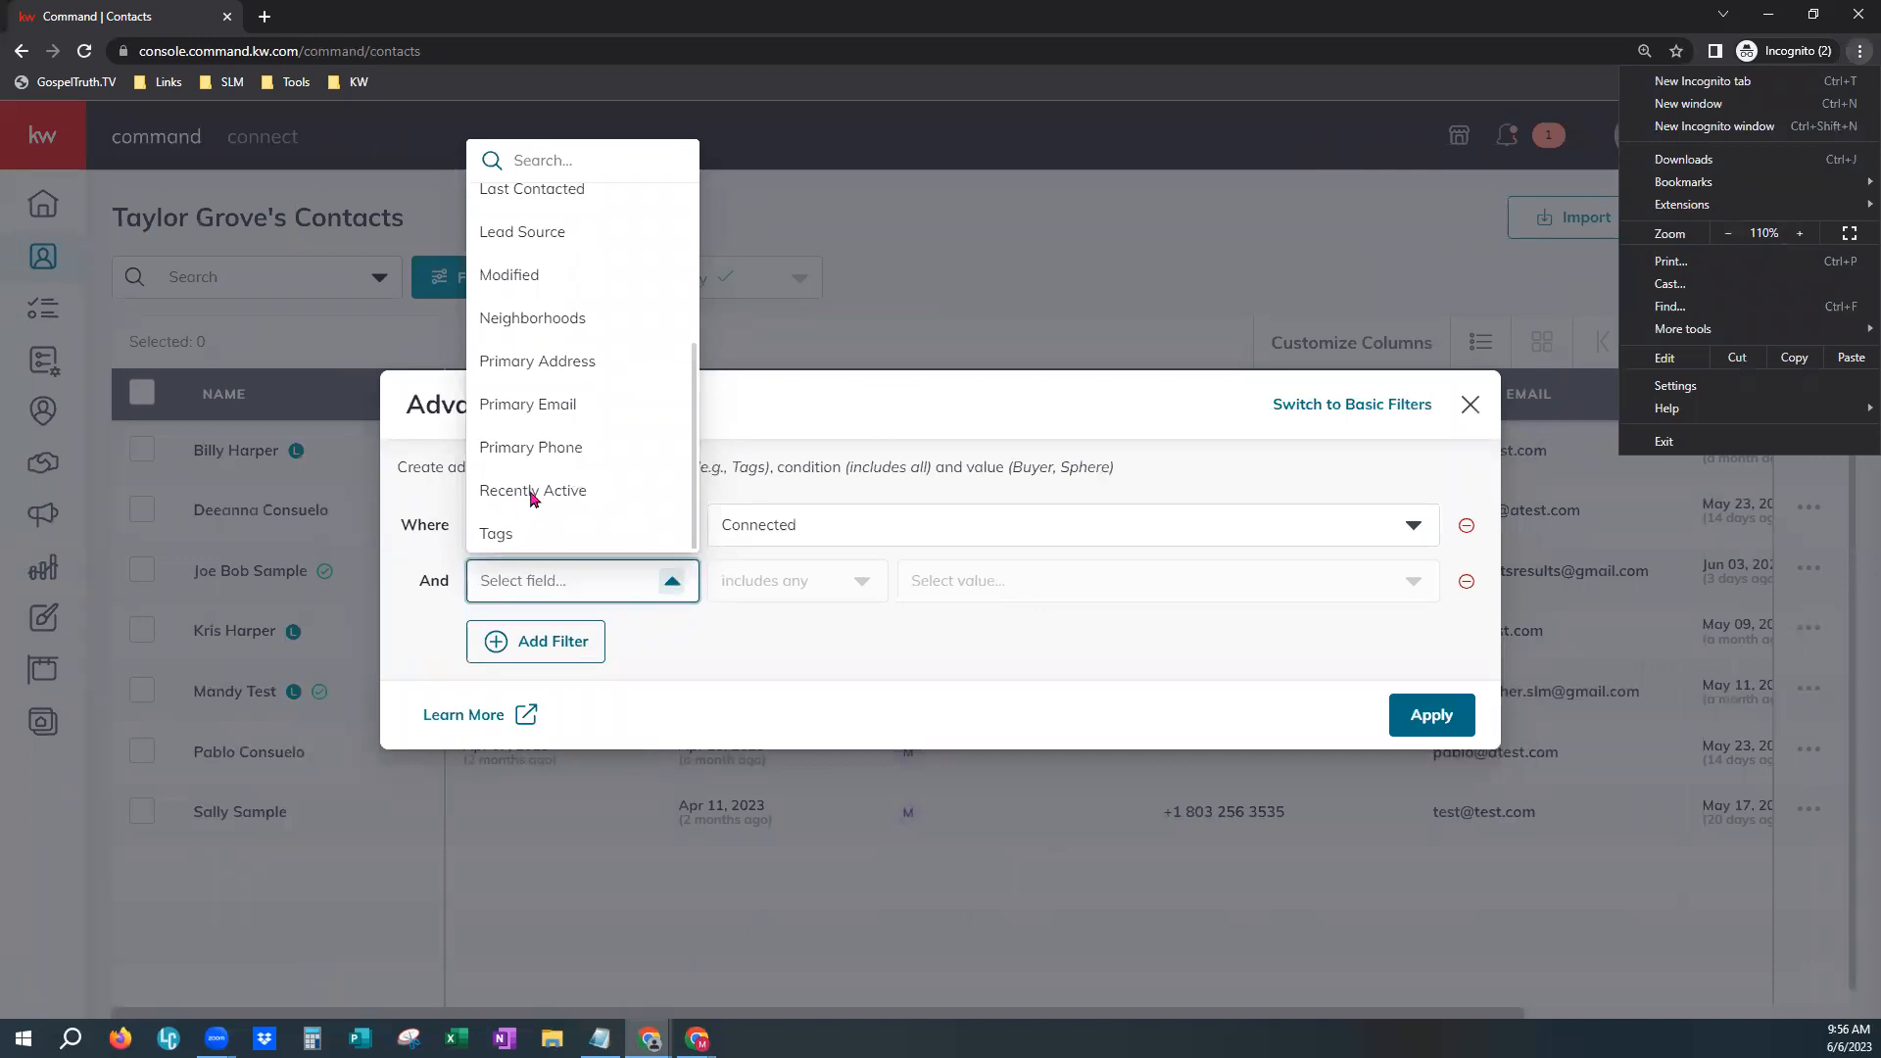
{"action": "left_click", "coordinate": [533, 491]}
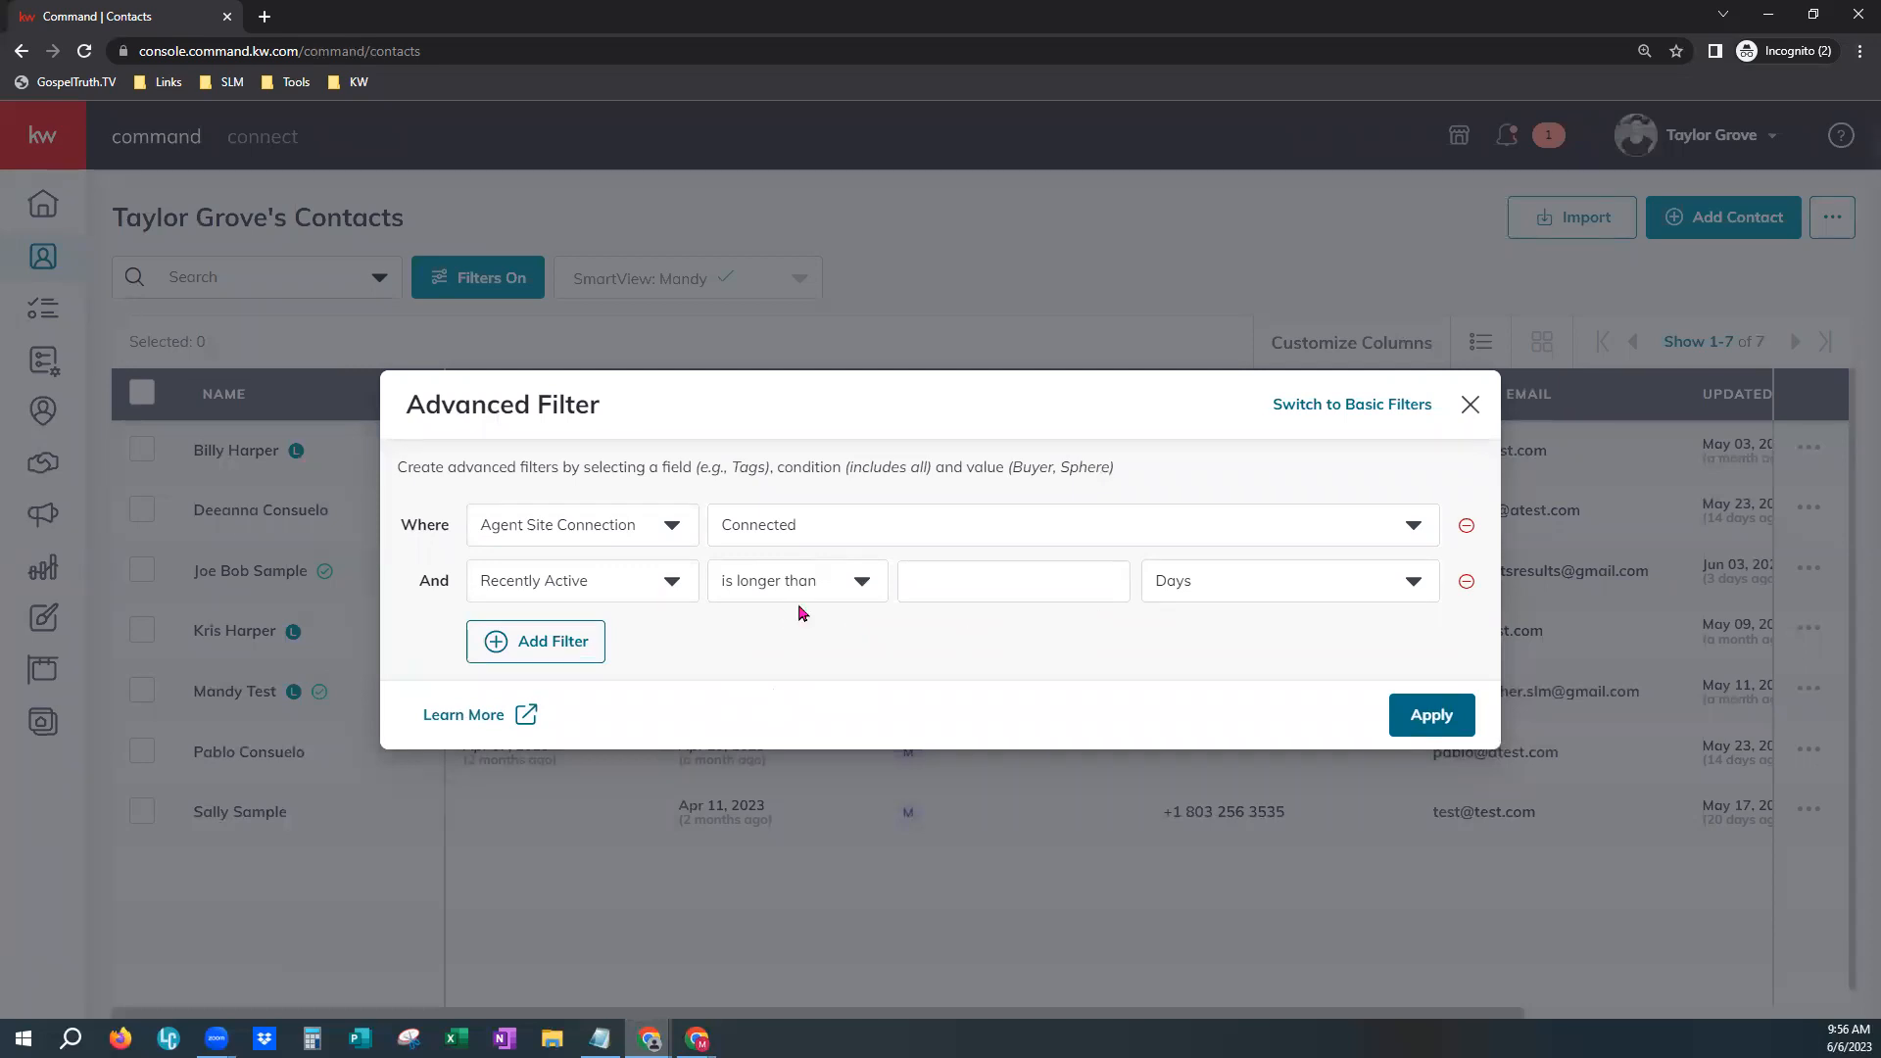
- Set the Recently Active condition to is within last 60 Days
{"action": "left_click", "coordinate": [849, 585]}
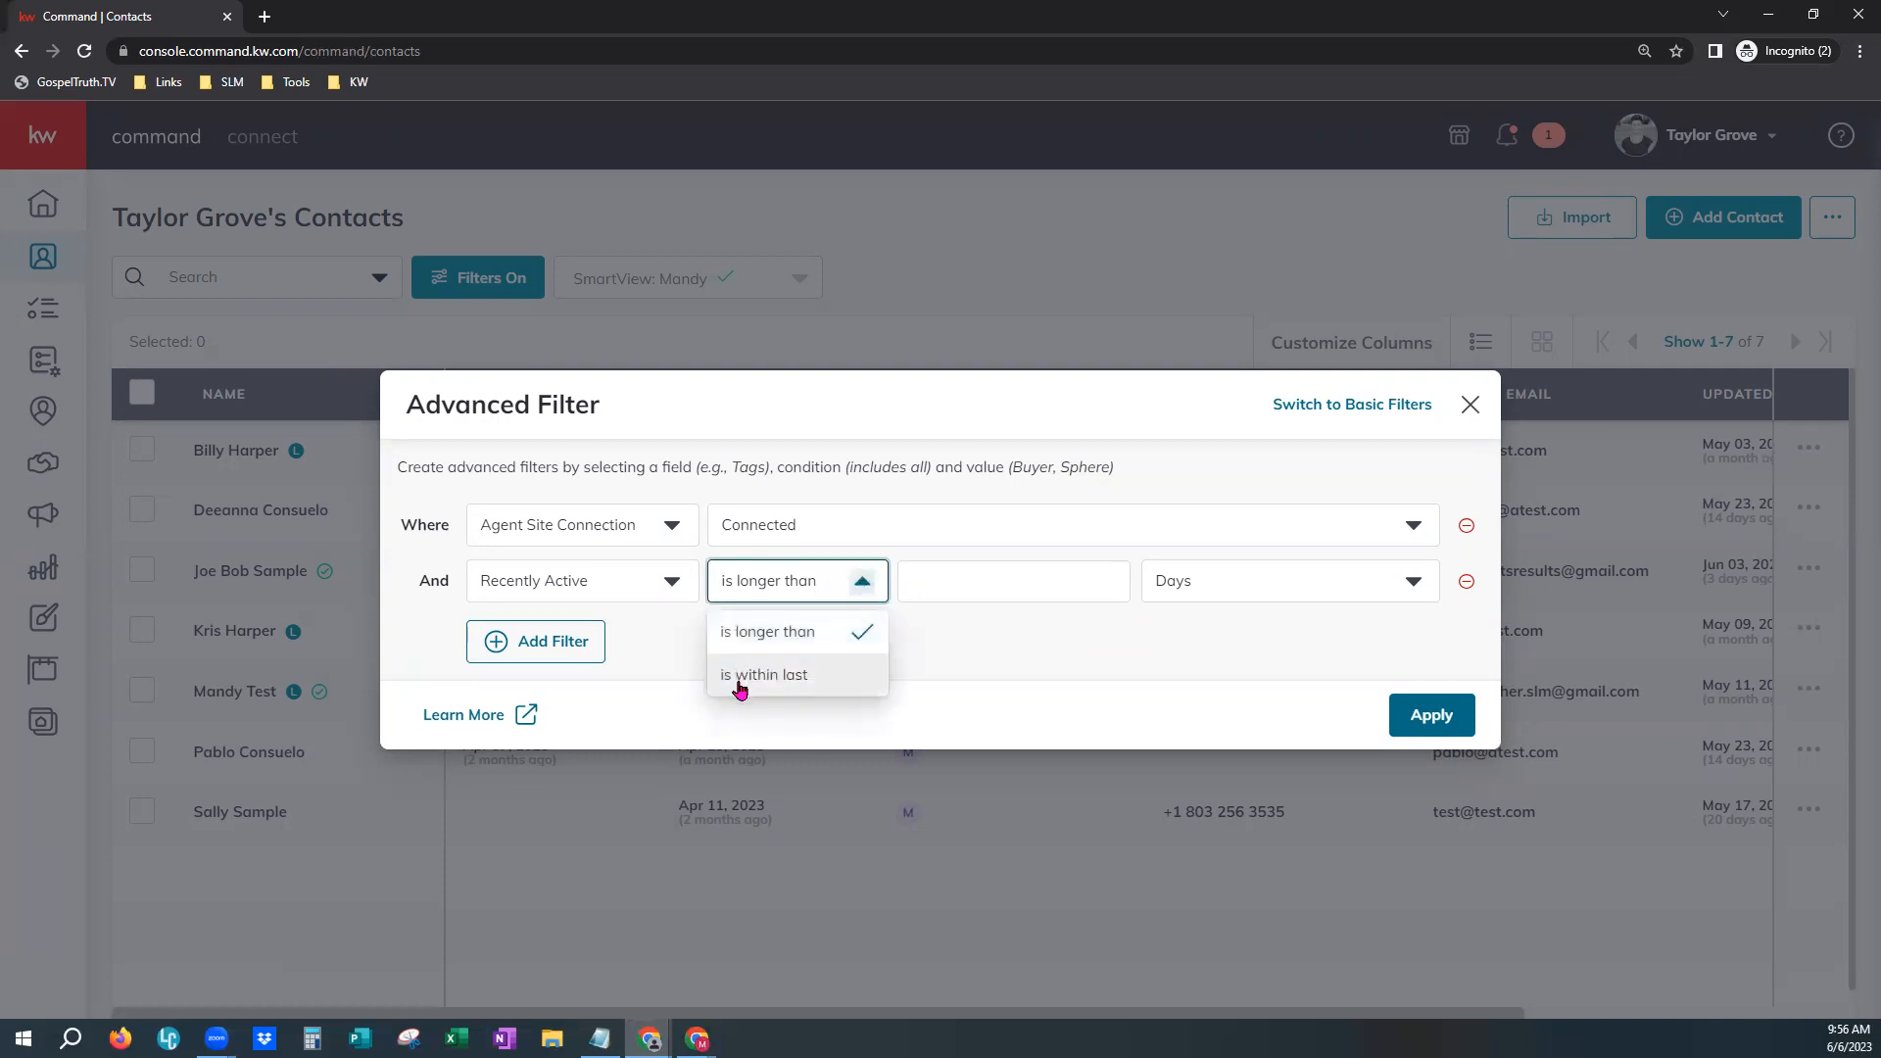
{"action": "left_click", "coordinate": [846, 690]}
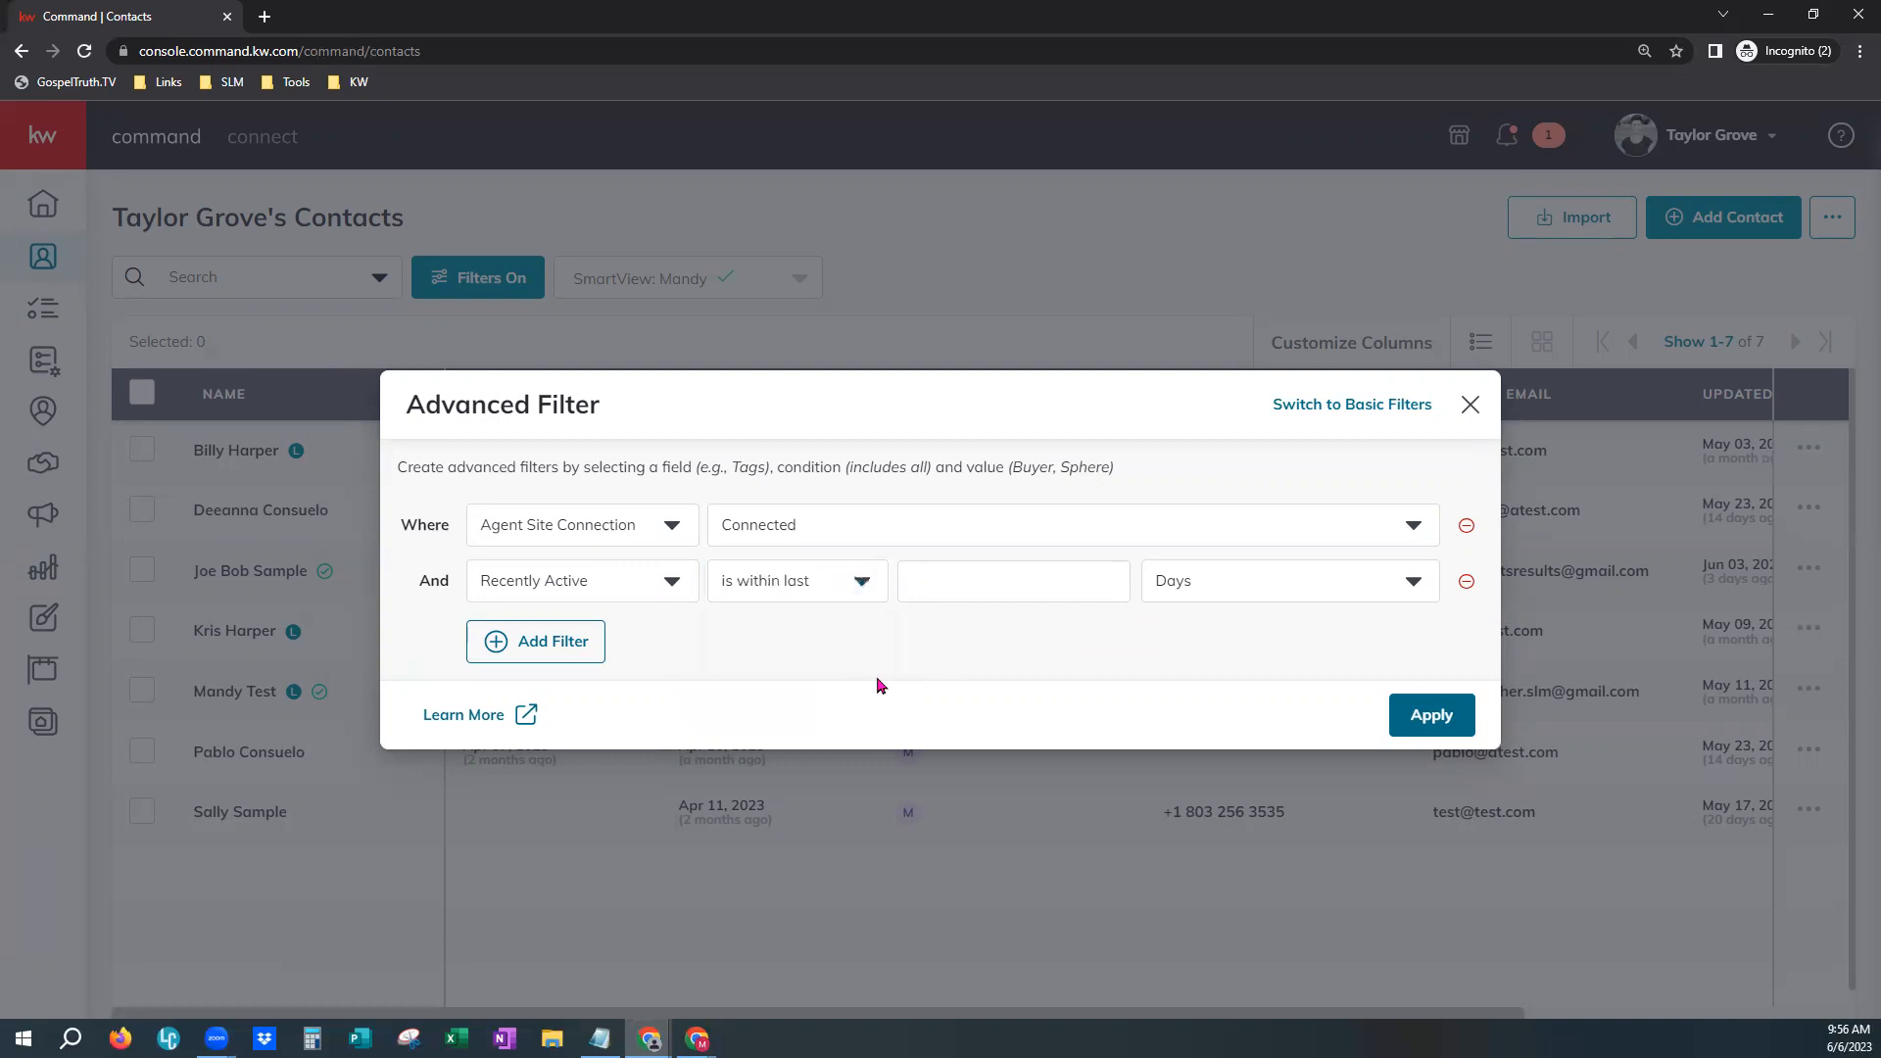
{"action": "left_click", "coordinate": [1059, 591]}
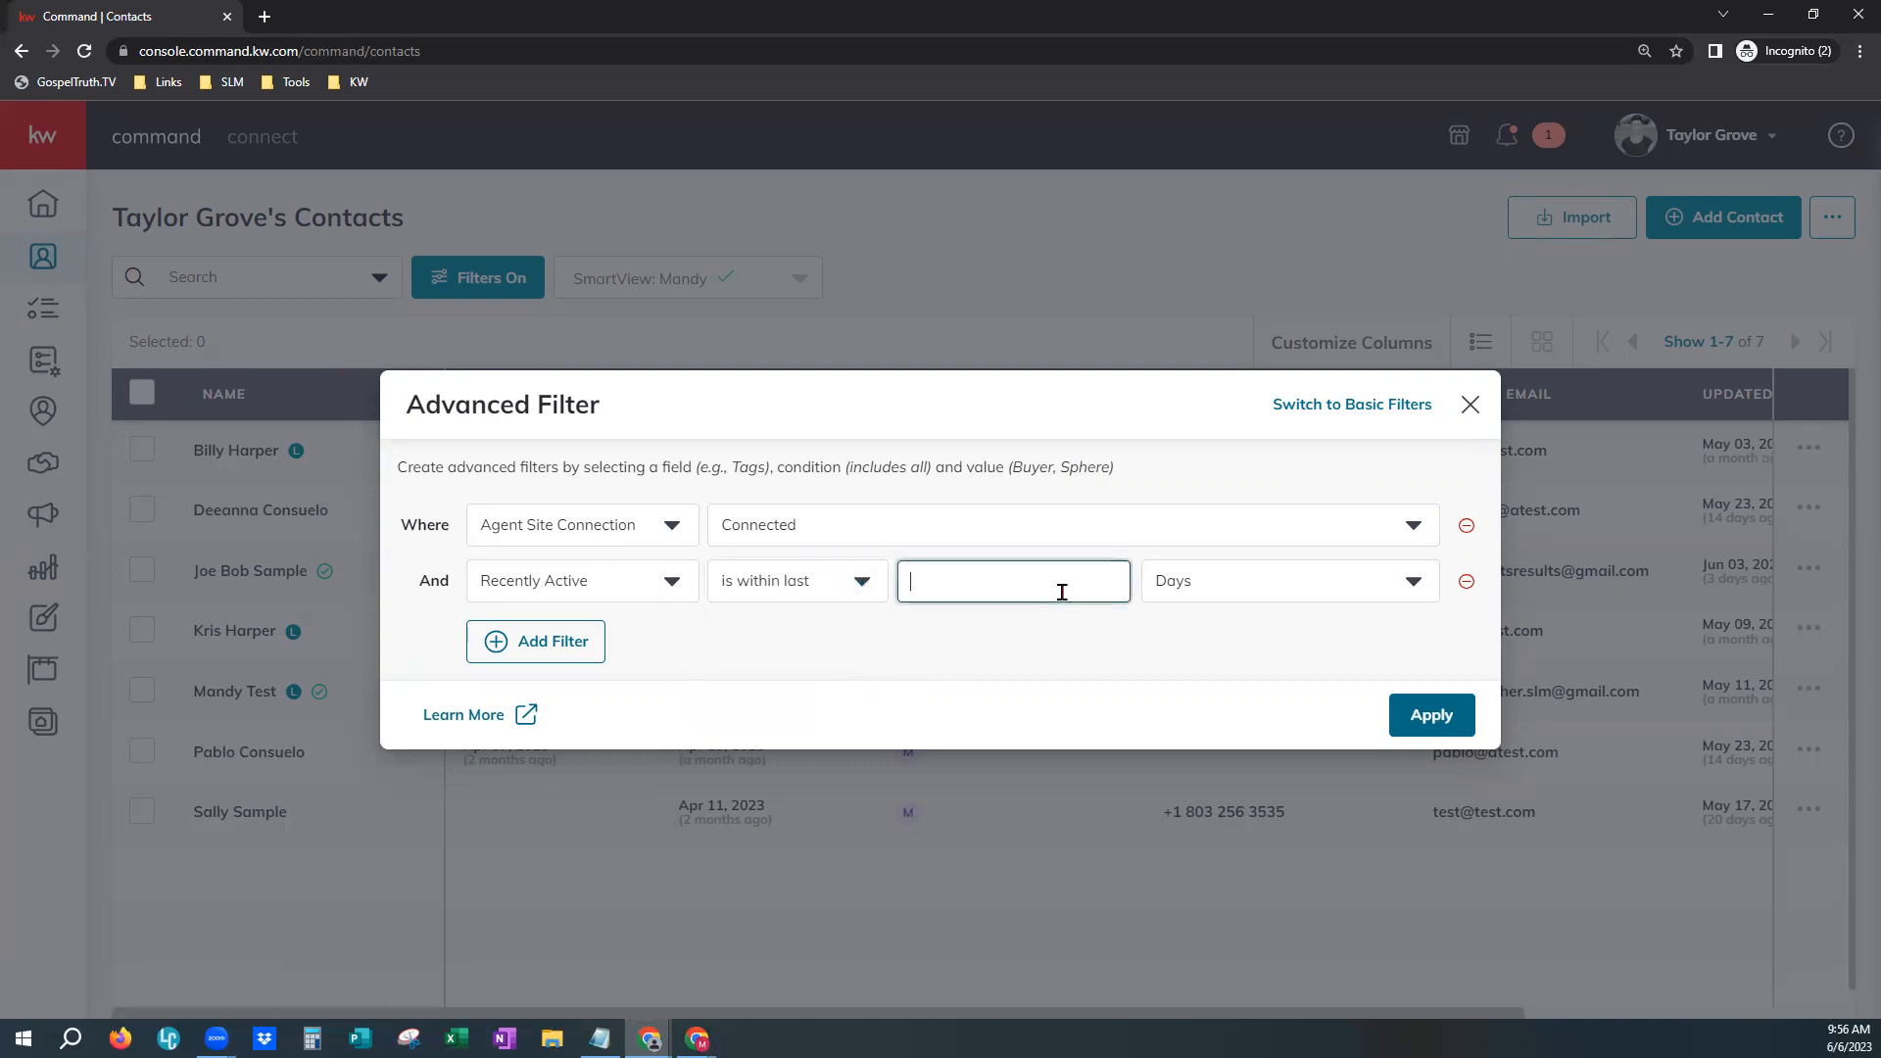
{"action": "type", "text": "60"}
{"action": "left_click", "coordinate": [1088, 637]}
{"action": "left_click", "coordinate": [947, 593]}
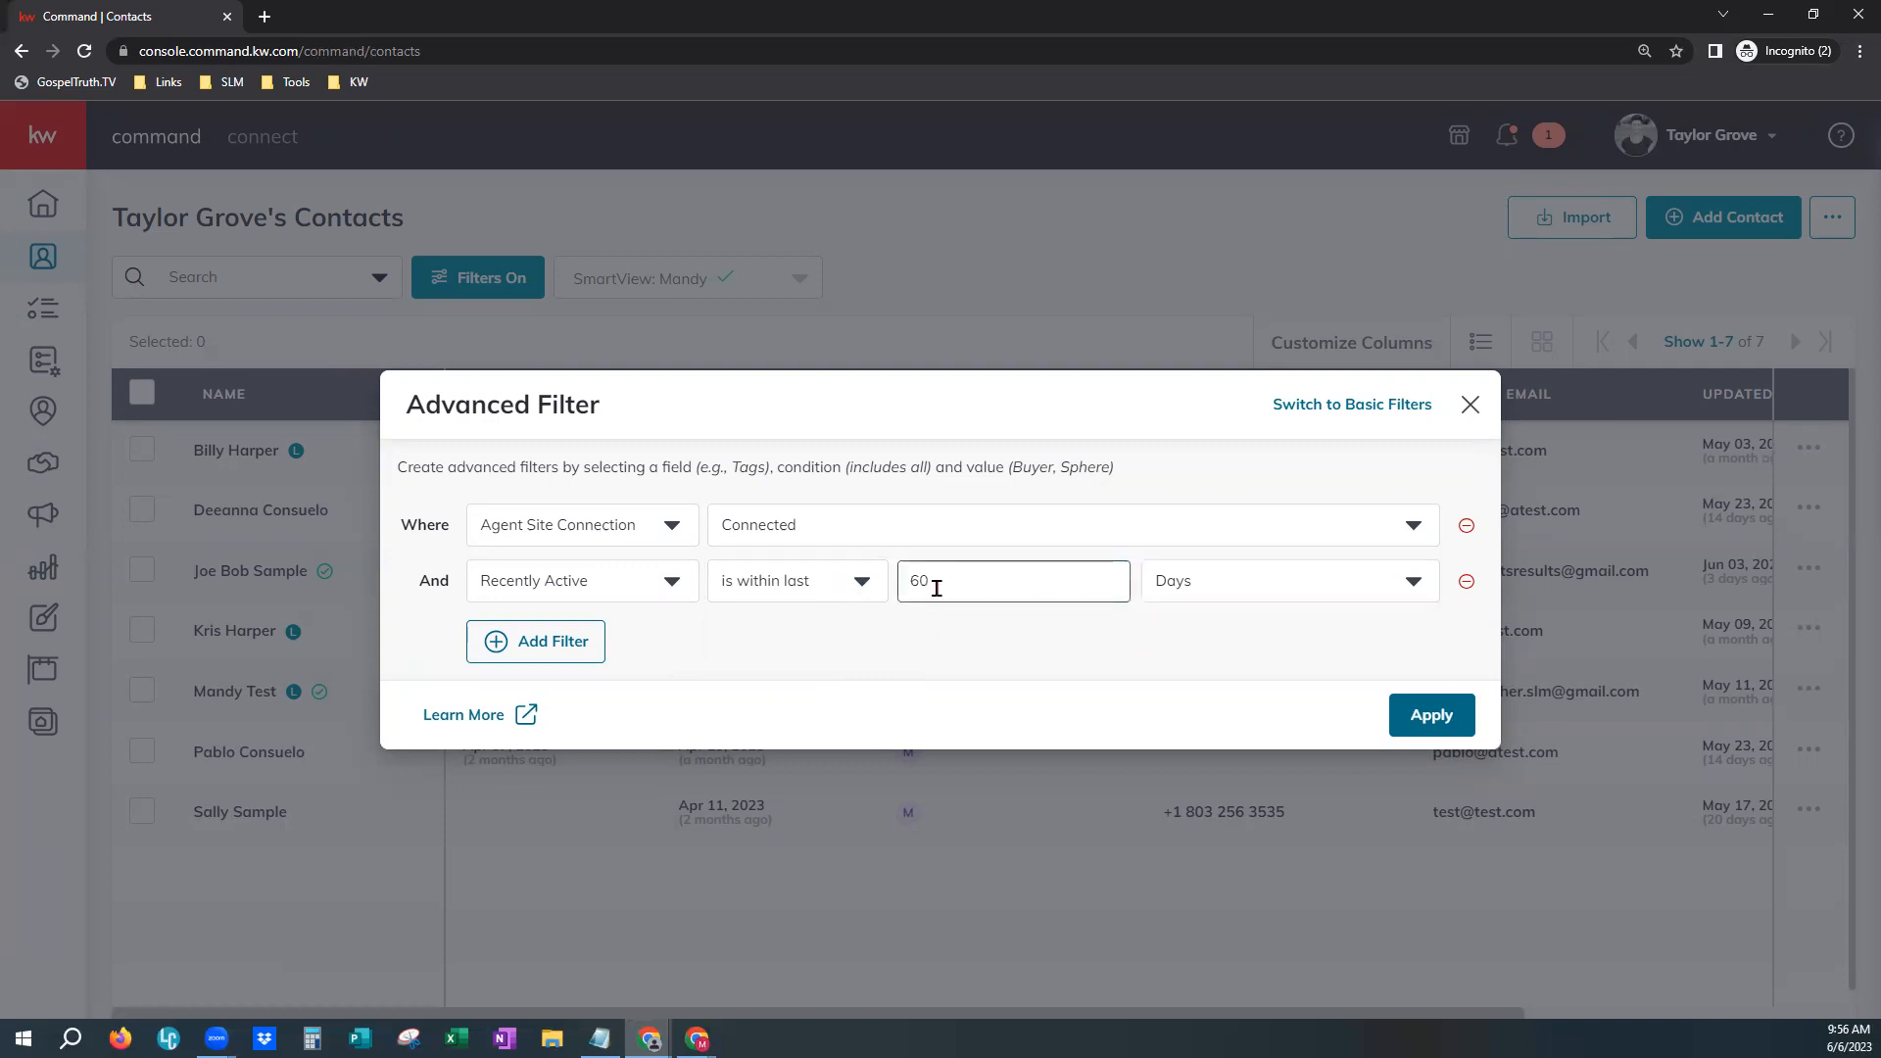
{"action": "left_click", "coordinate": [1209, 592]}
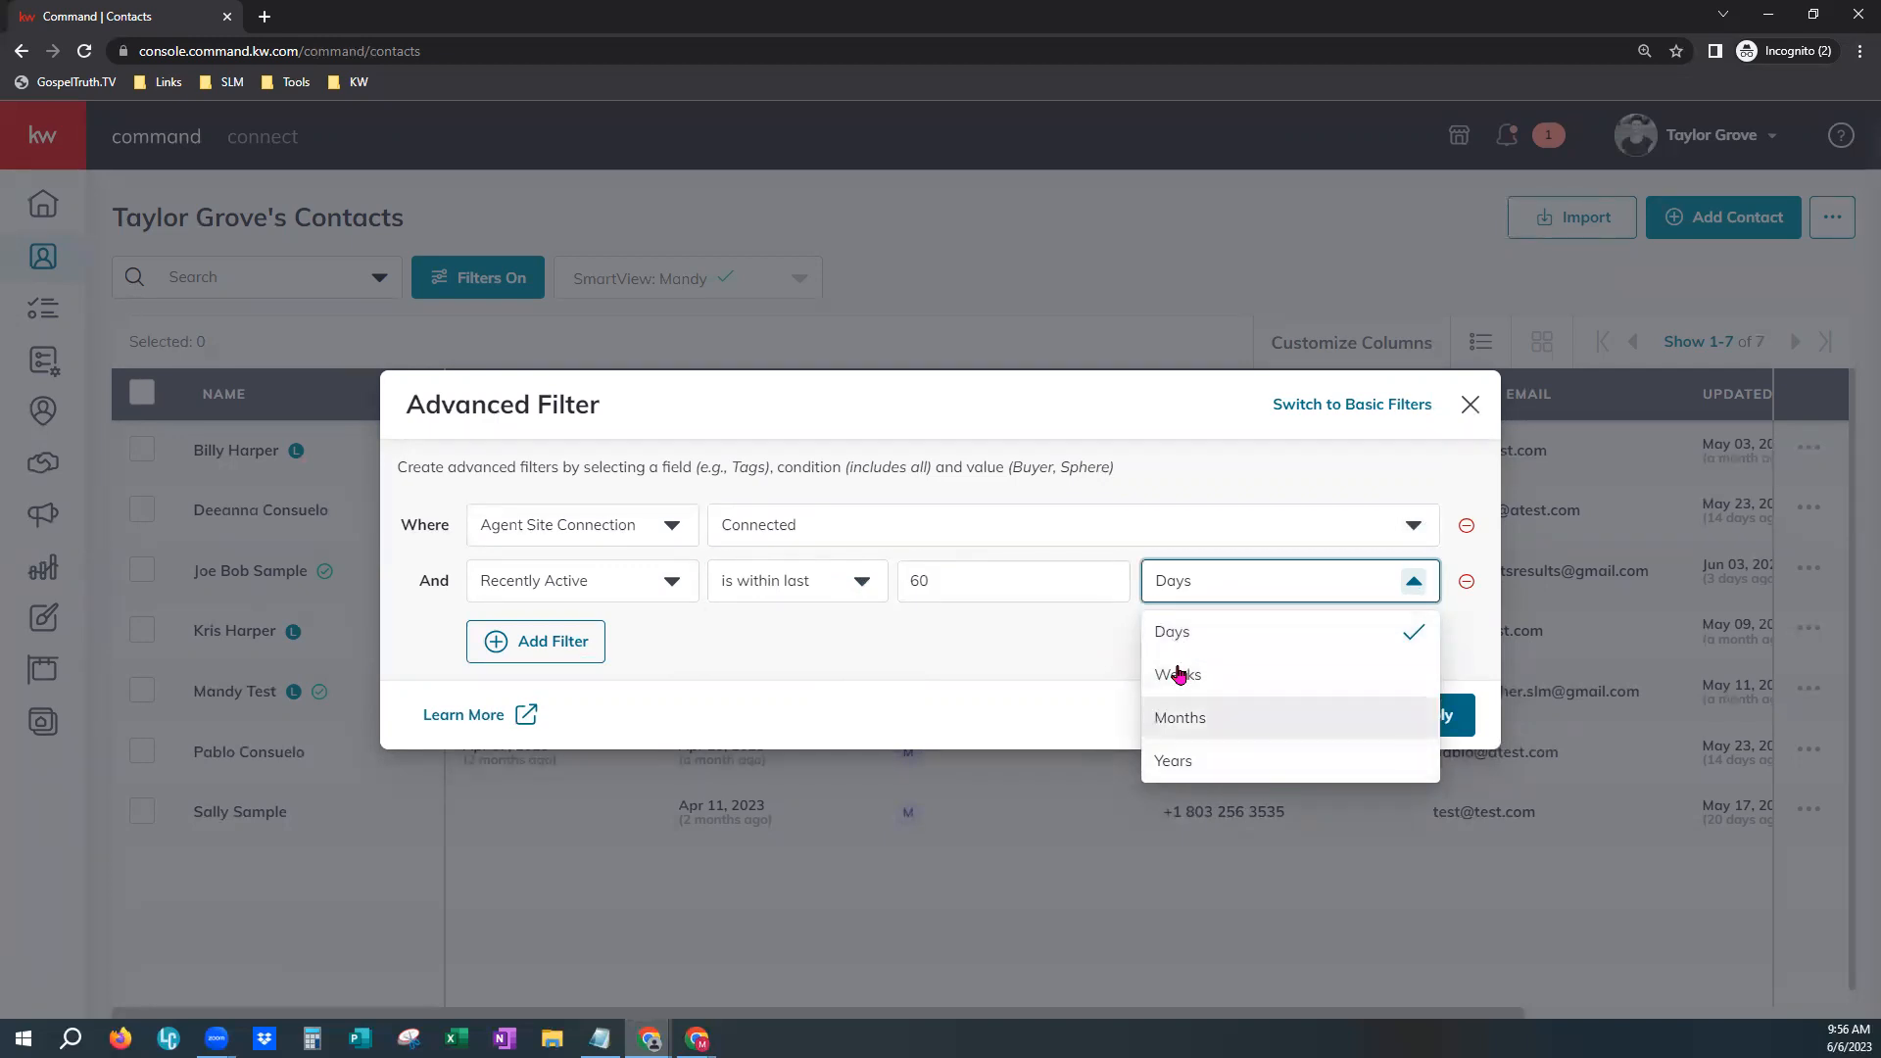
{"action": "left_click", "coordinate": [1205, 635]}
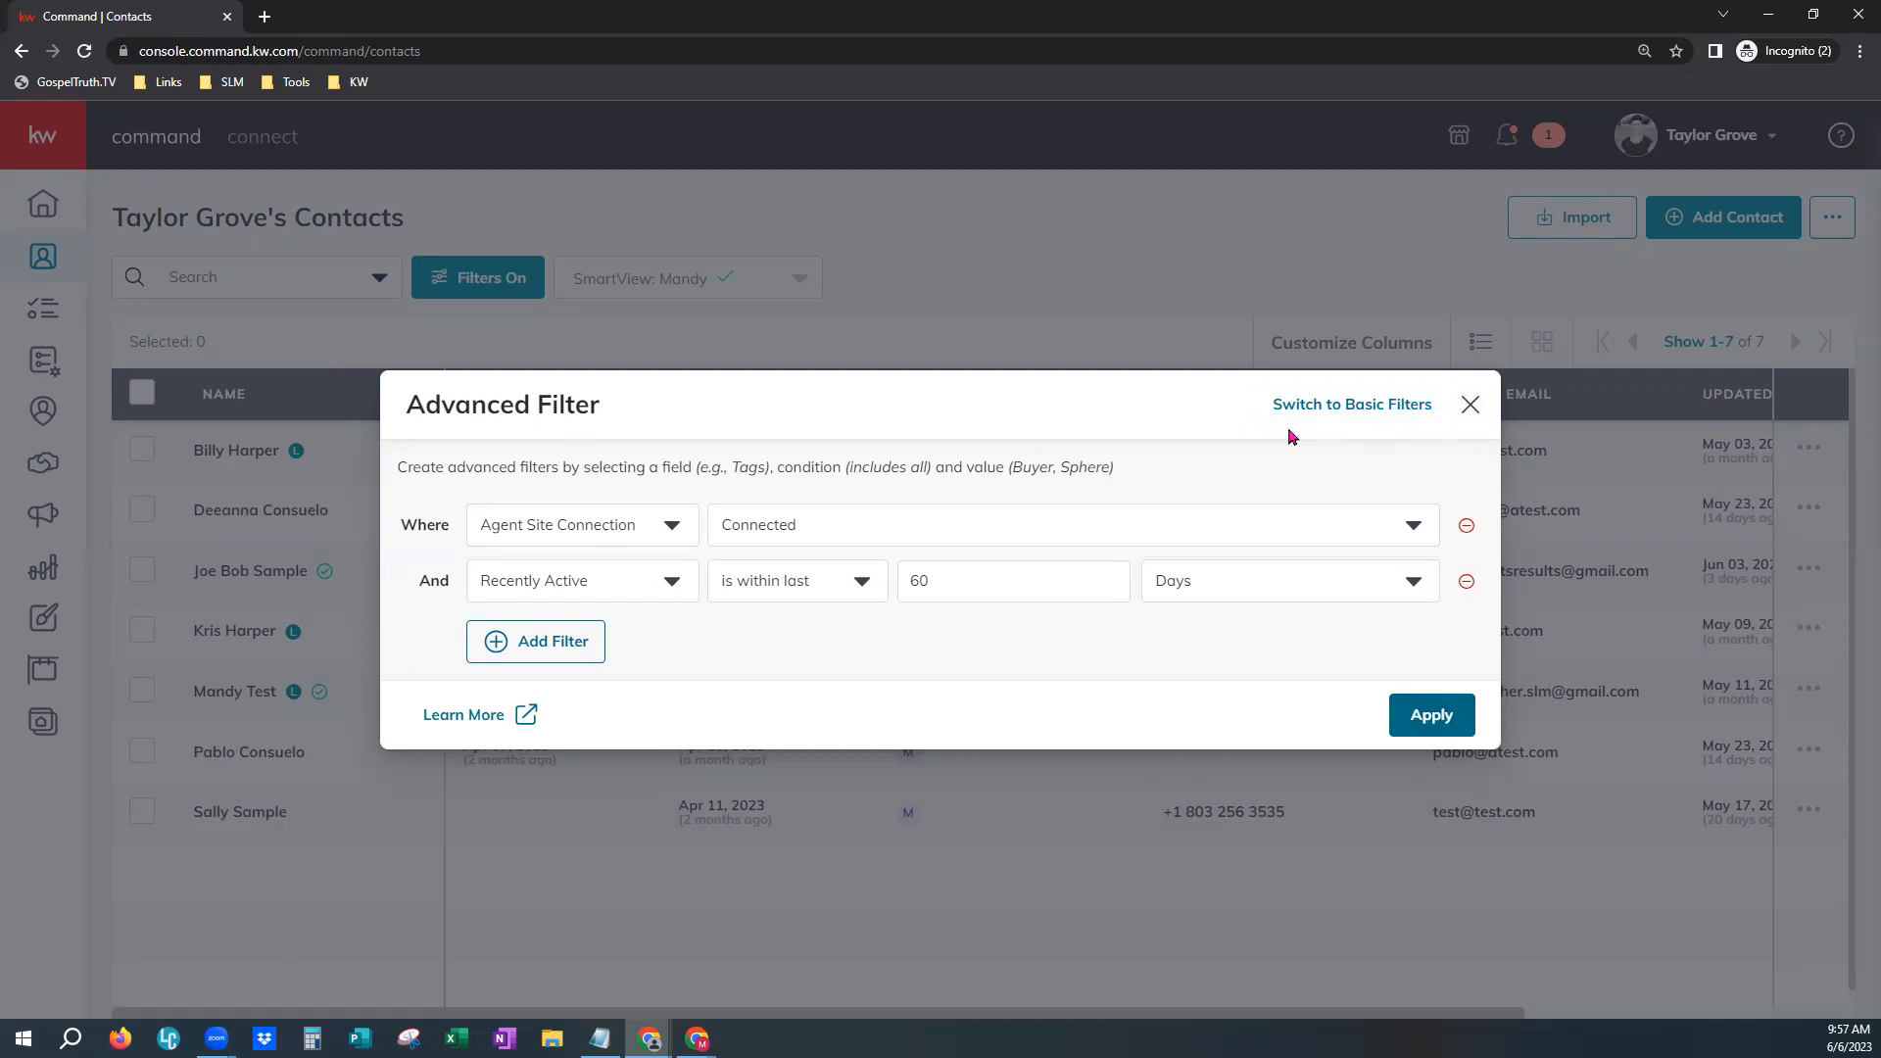
- Decline the switch to basic filters, staying in advanced mode, and remove the advanced filter conditions
{"action": "left_click", "coordinate": [1382, 425]}
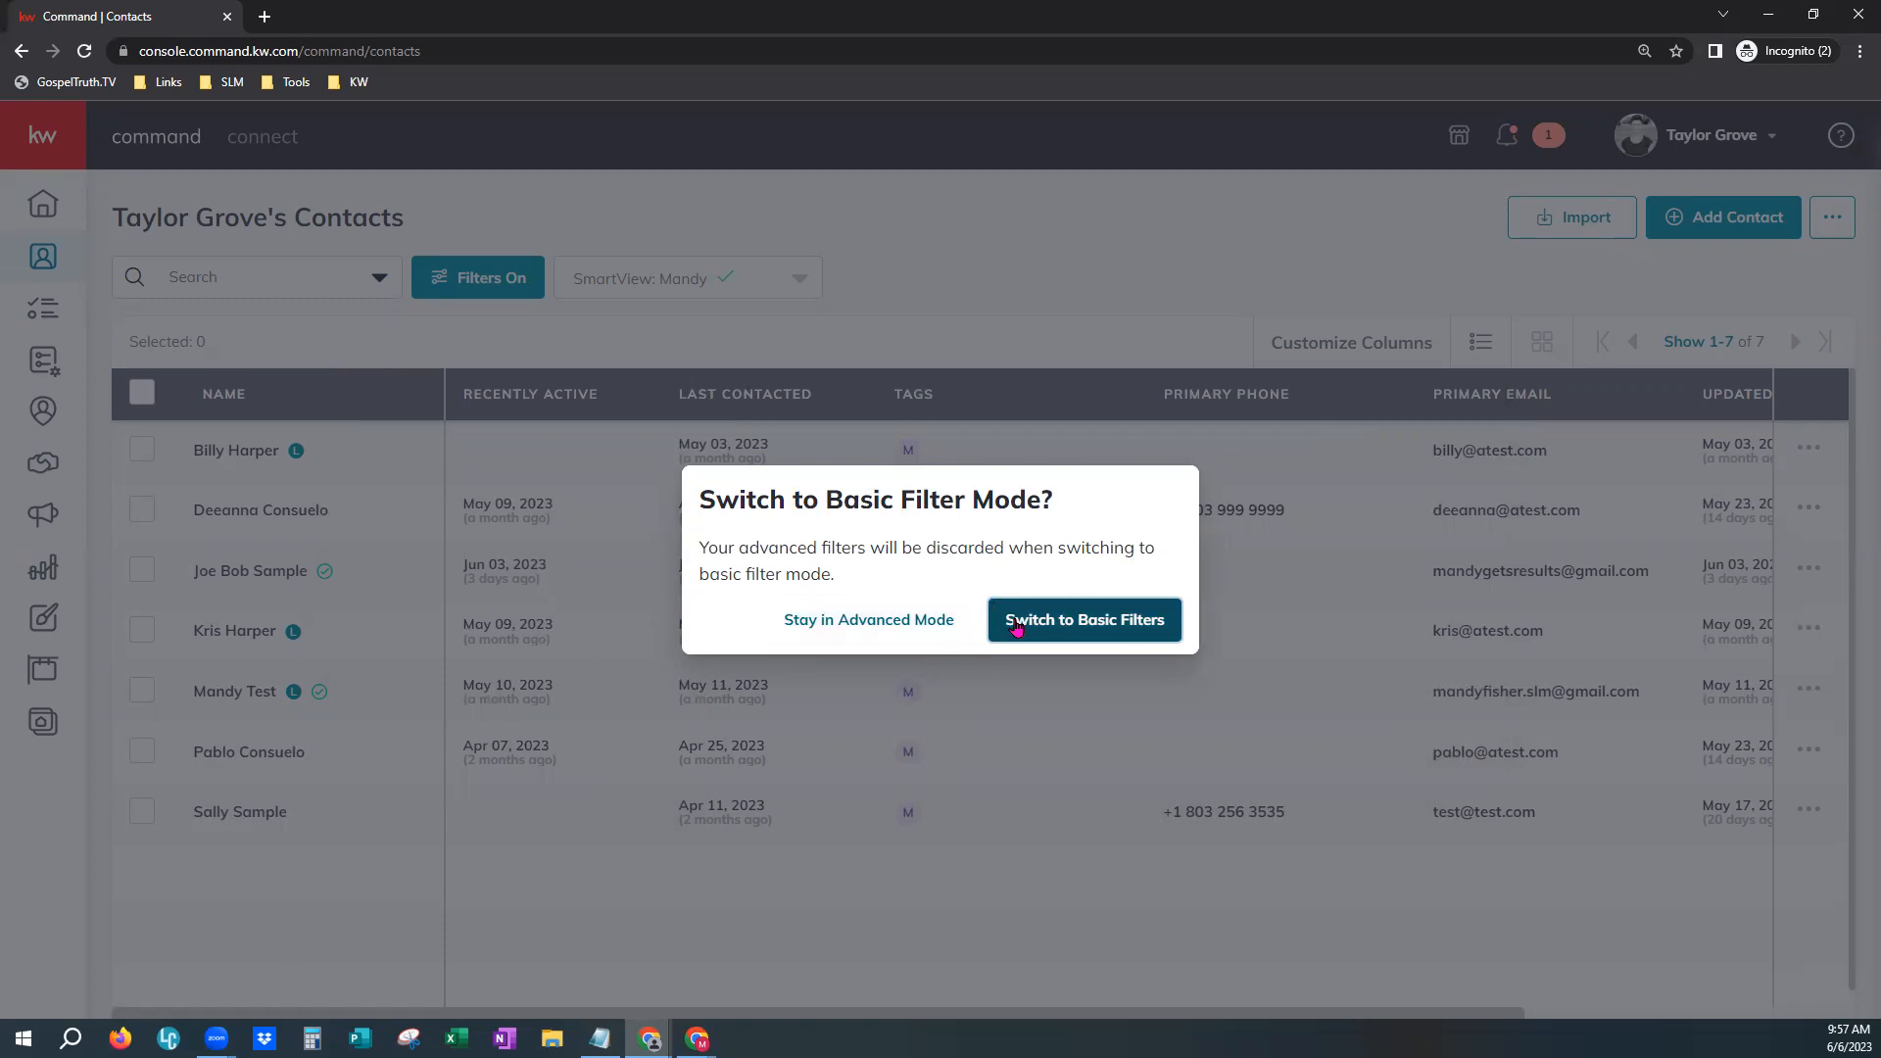
{"action": "left_click", "coordinate": [810, 635]}
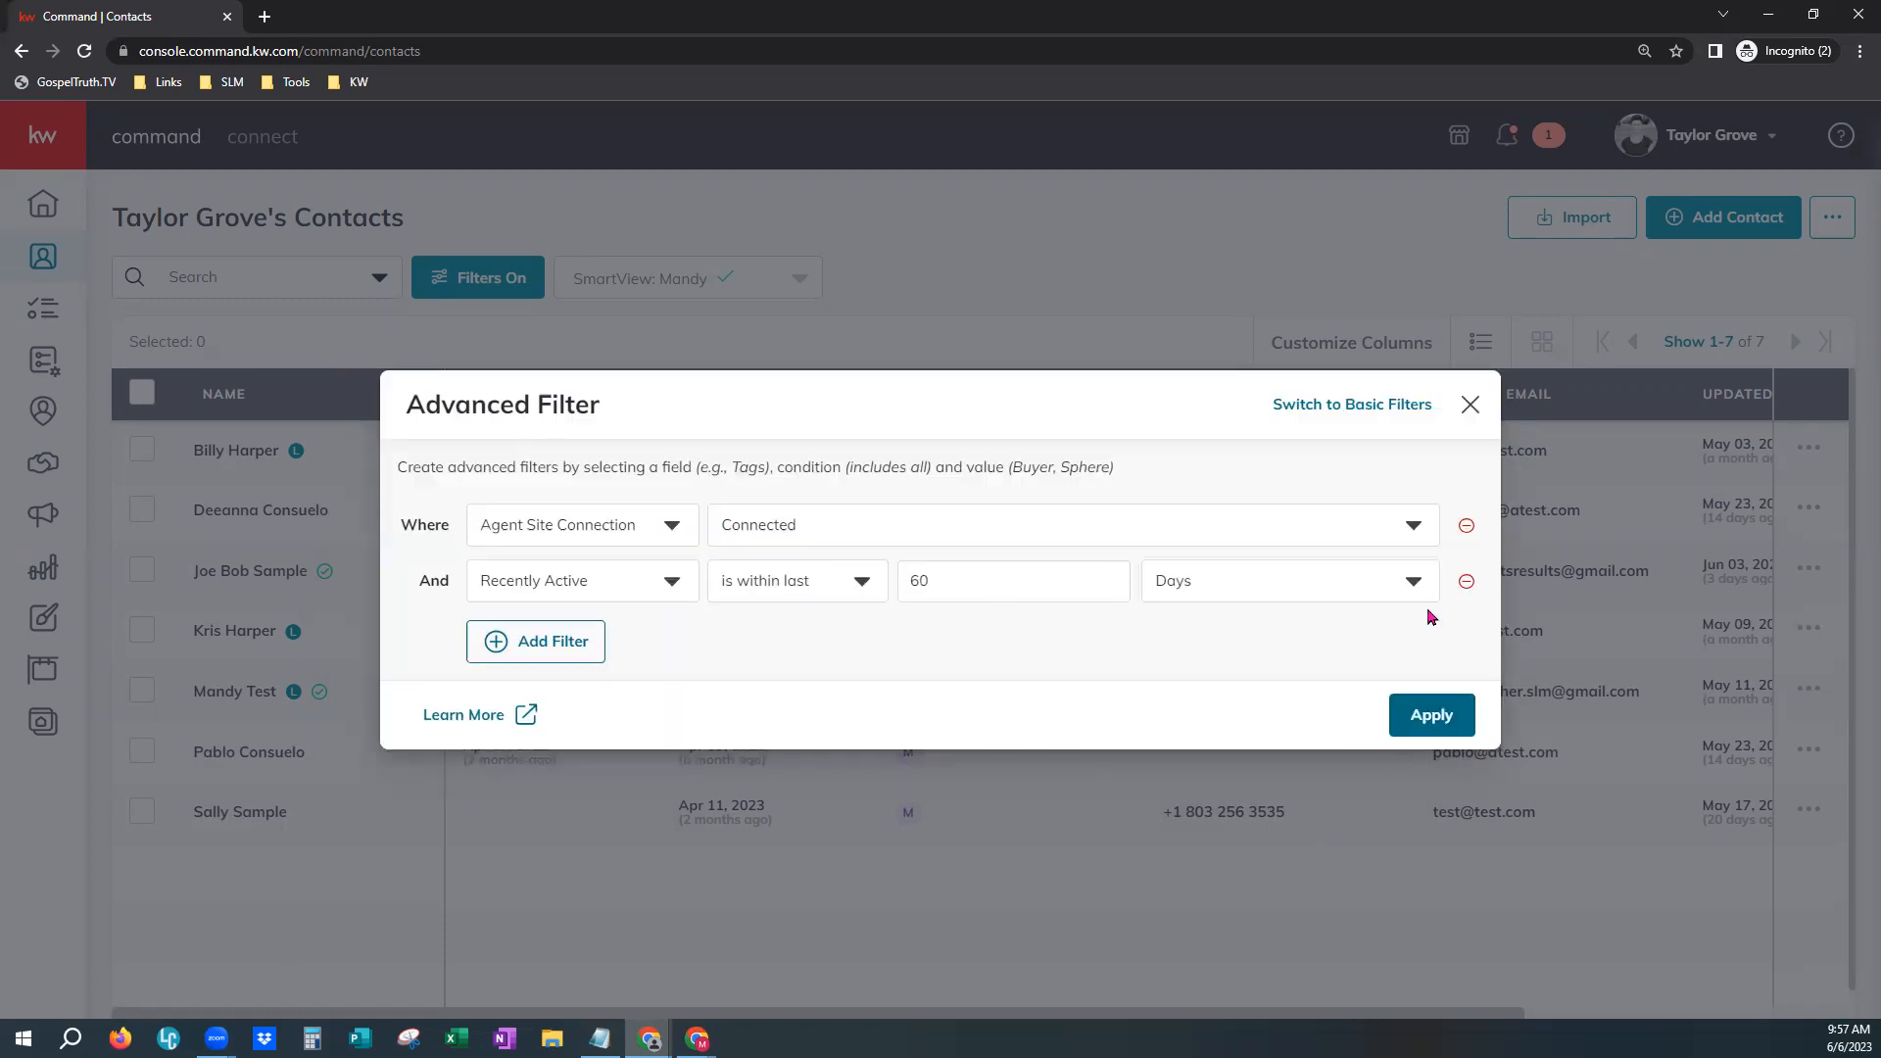
{"action": "left_click", "coordinate": [1467, 527]}
{"action": "left_click", "coordinate": [1467, 540]}
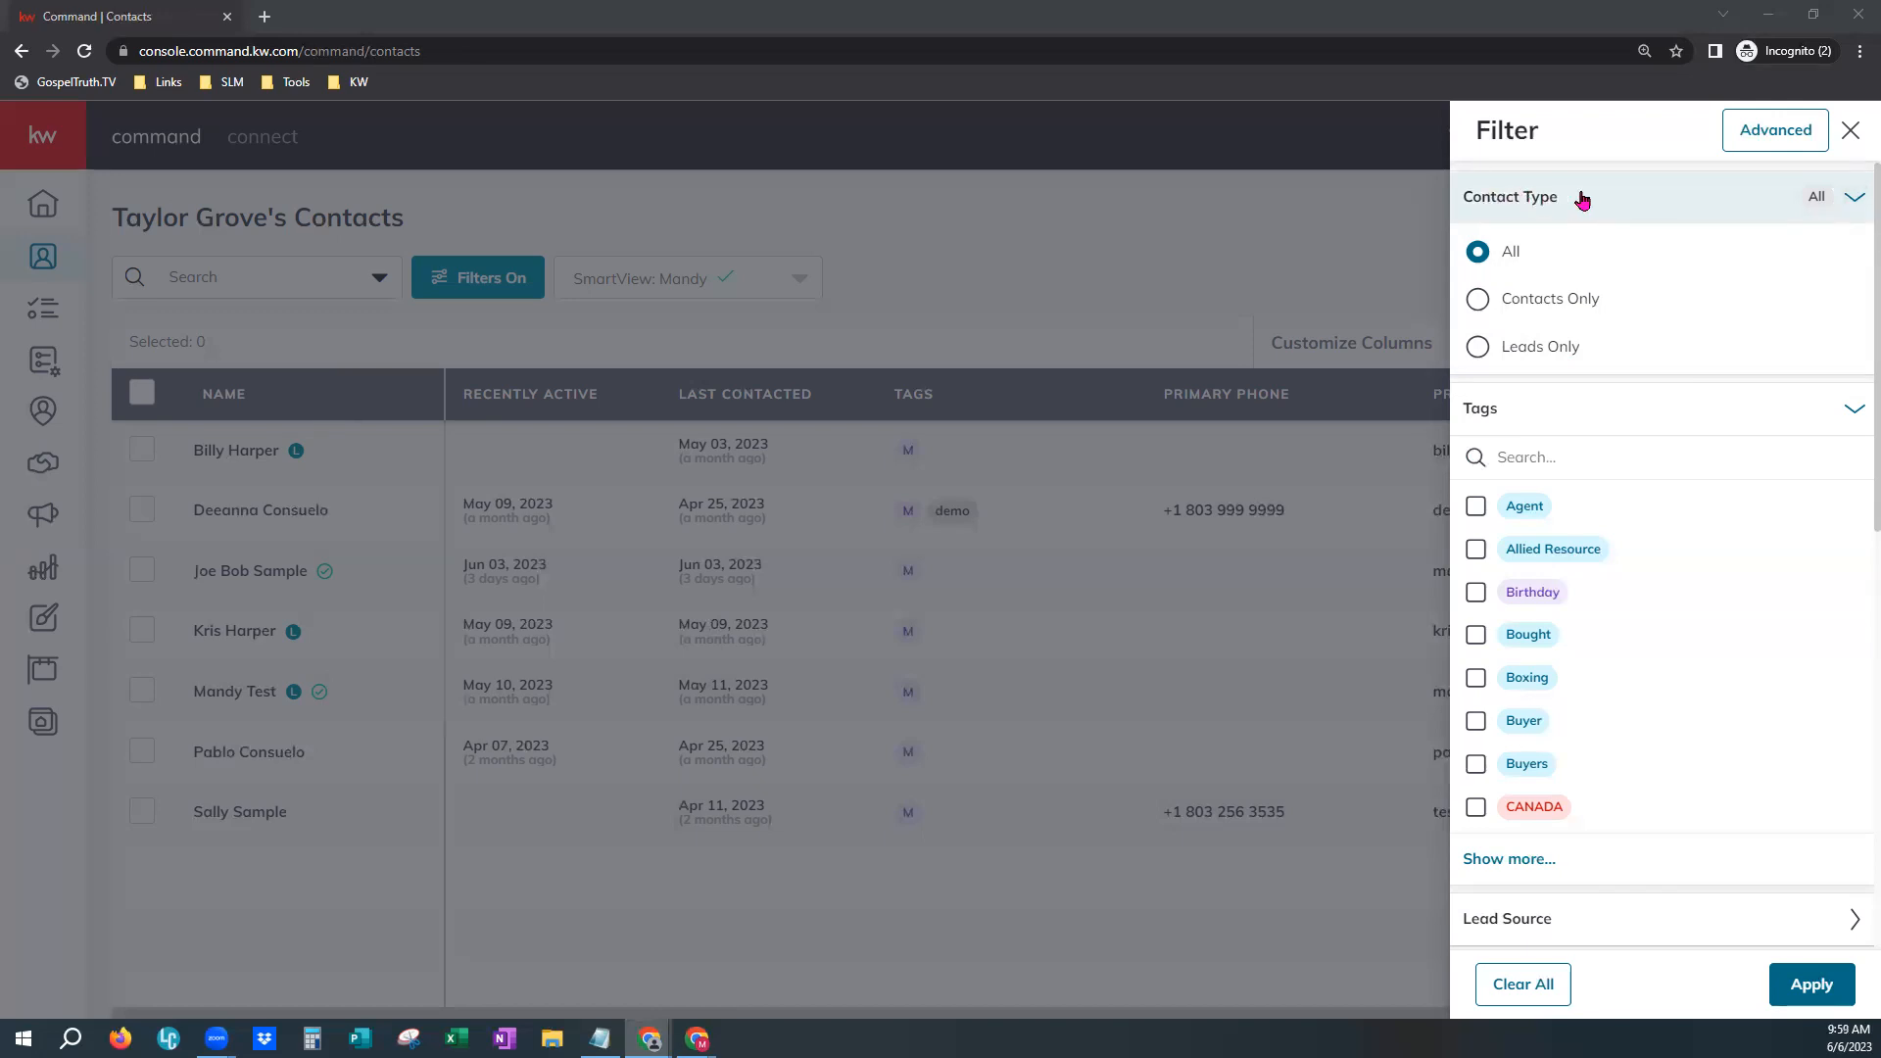
- Collapse the Contact Type section of the basic filter and expand the tag list to look through more tags
{"action": "left_click", "coordinate": [1855, 201]}
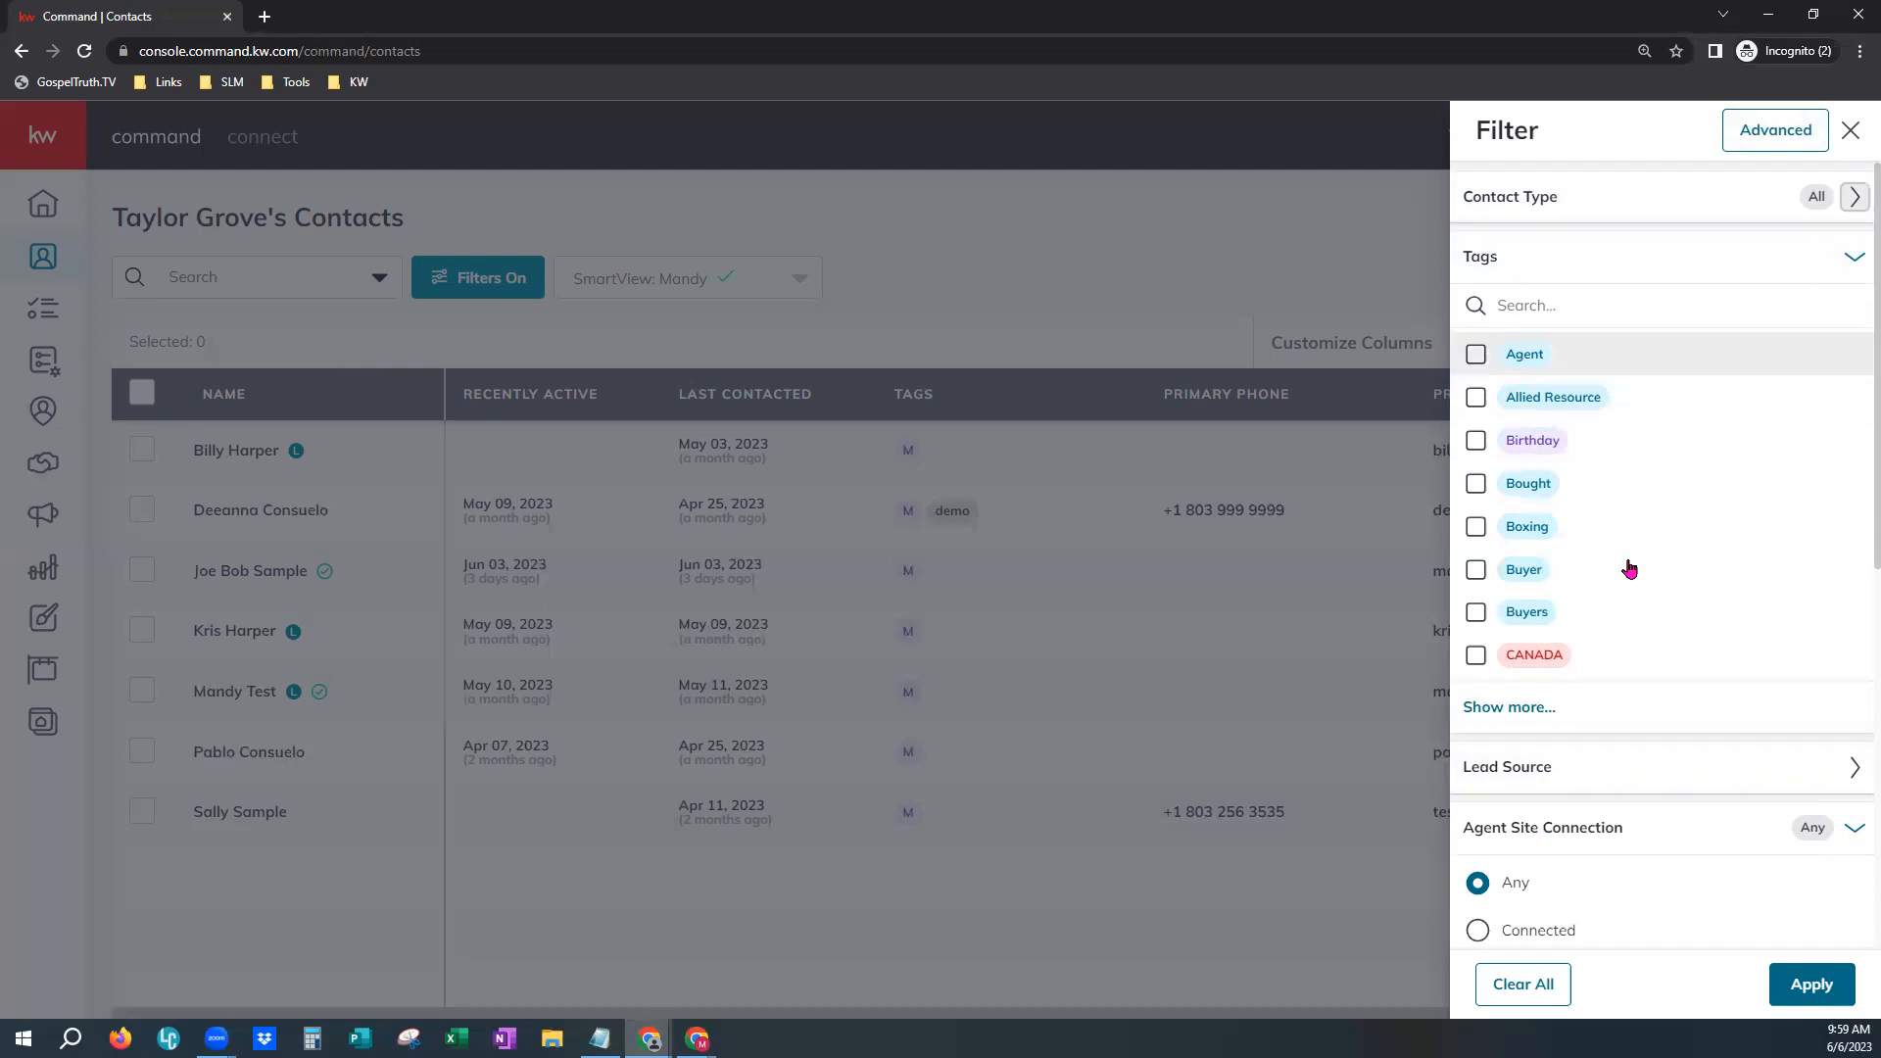
{"action": "left_click", "coordinate": [1488, 711]}
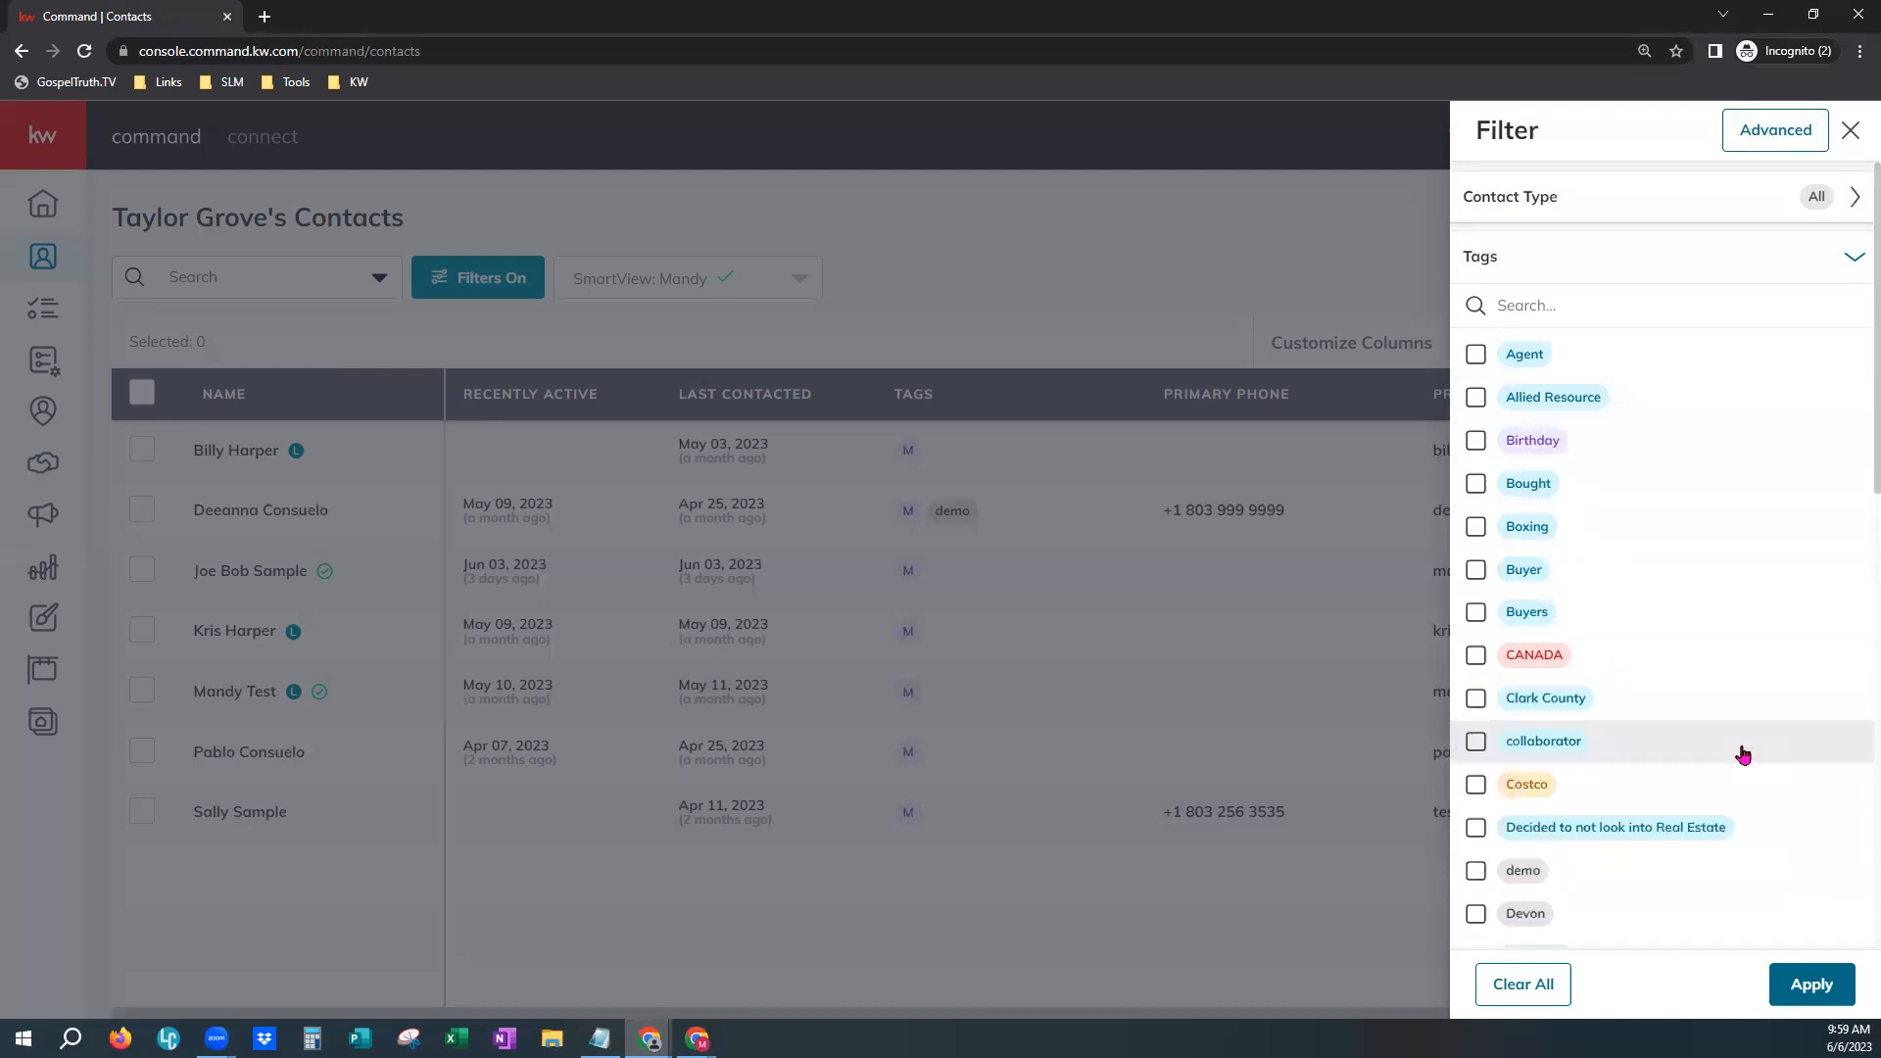
{"action": "scroll", "coordinate": [1705, 597], "scroll_direction": "down", "scroll_amount": 3}
{"action": "scroll", "coordinate": [1666, 776], "scroll_direction": "down", "scroll_amount": 1}
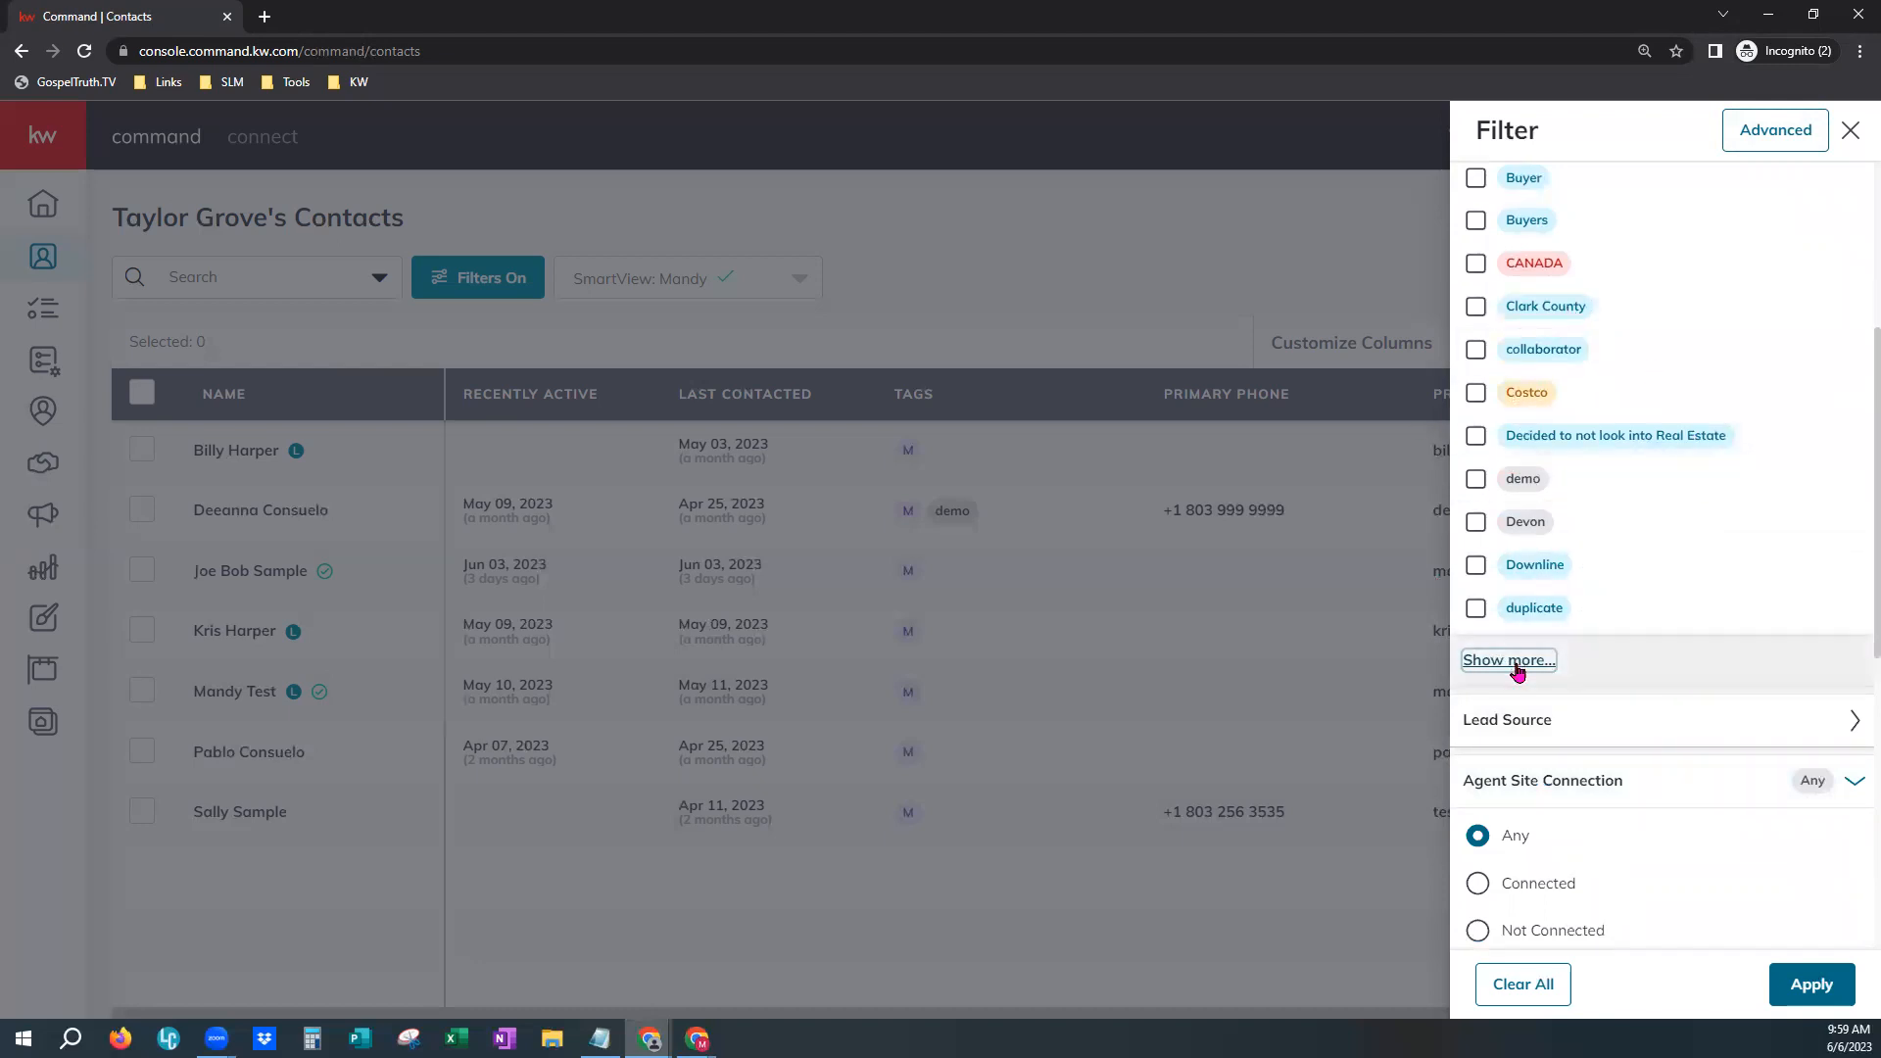
{"action": "scroll", "coordinate": [1666, 627], "scroll_direction": "down", "scroll_amount": 1}
{"action": "scroll", "coordinate": [1653, 582], "scroll_direction": "up", "scroll_amount": 5}
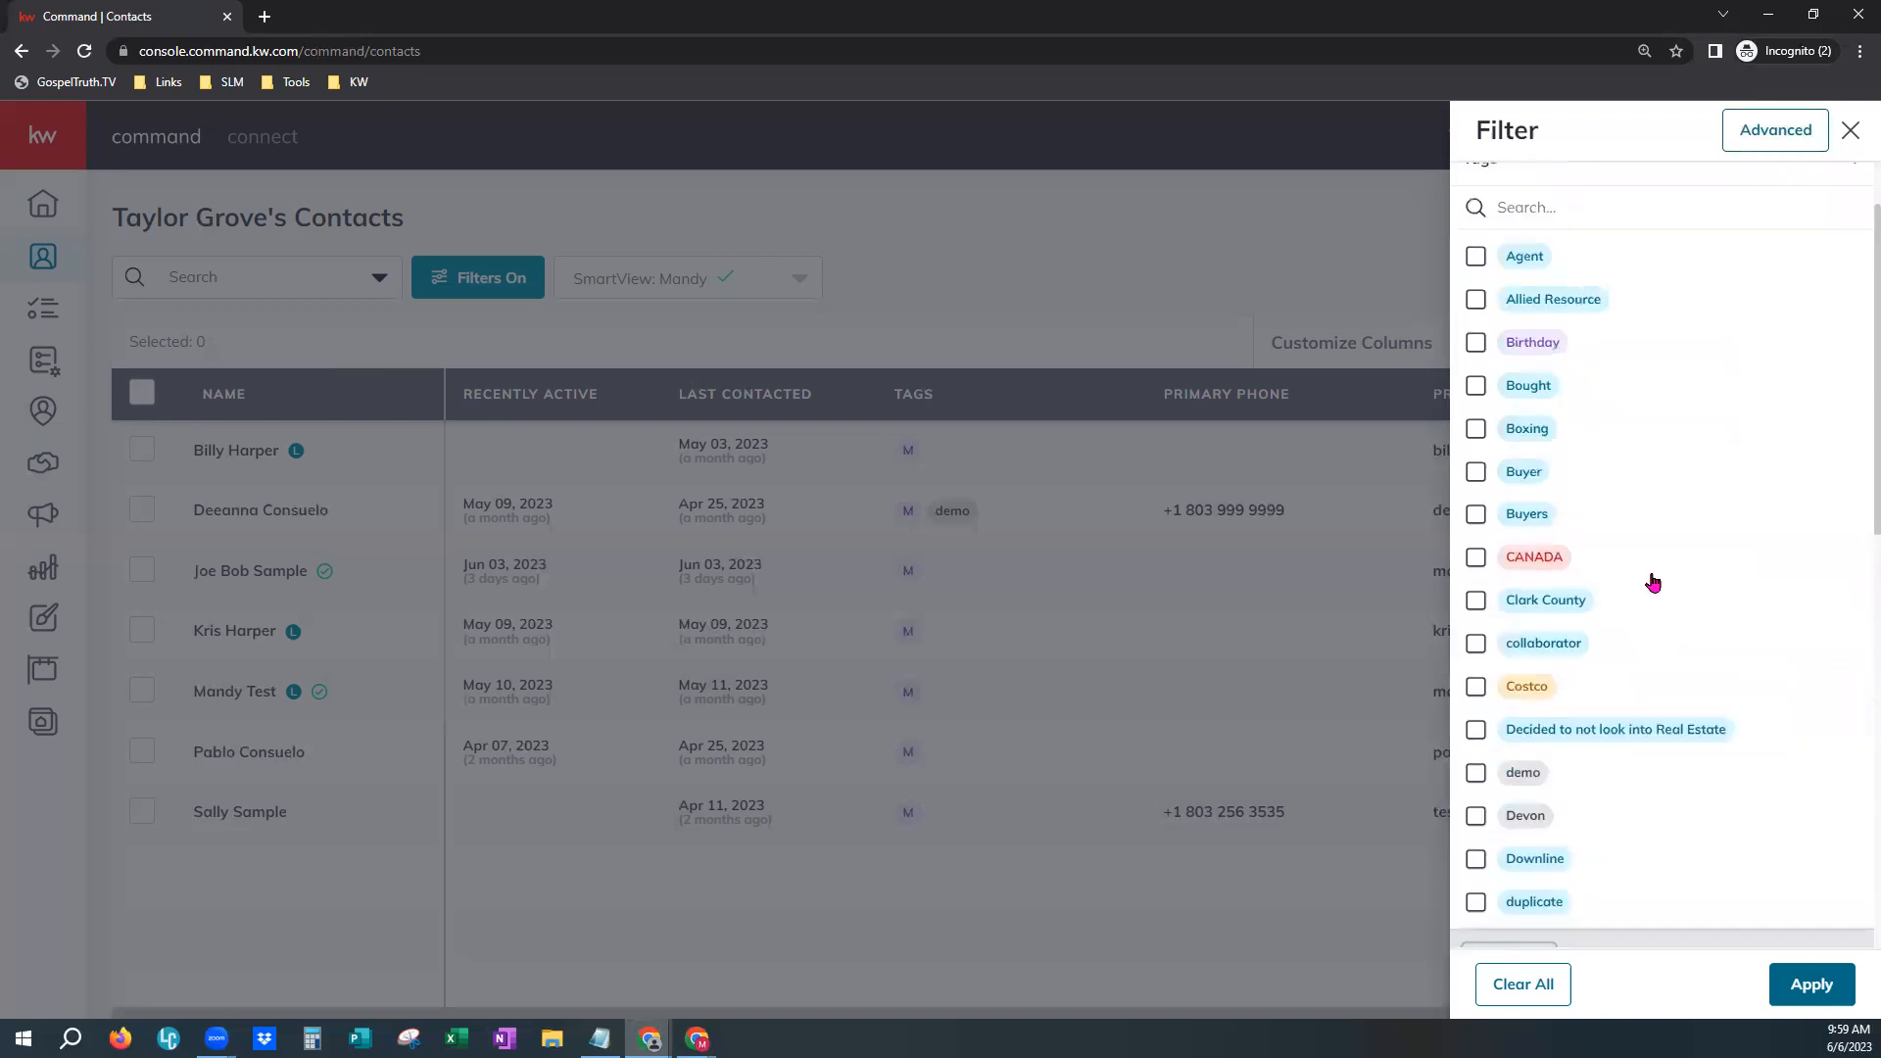
- Select the Birthday, Bought and Boxing tags, and find and select the tag matching the active SmartView's name
{"action": "left_click", "coordinate": [1476, 439]}
{"action": "left_click", "coordinate": [1478, 490]}
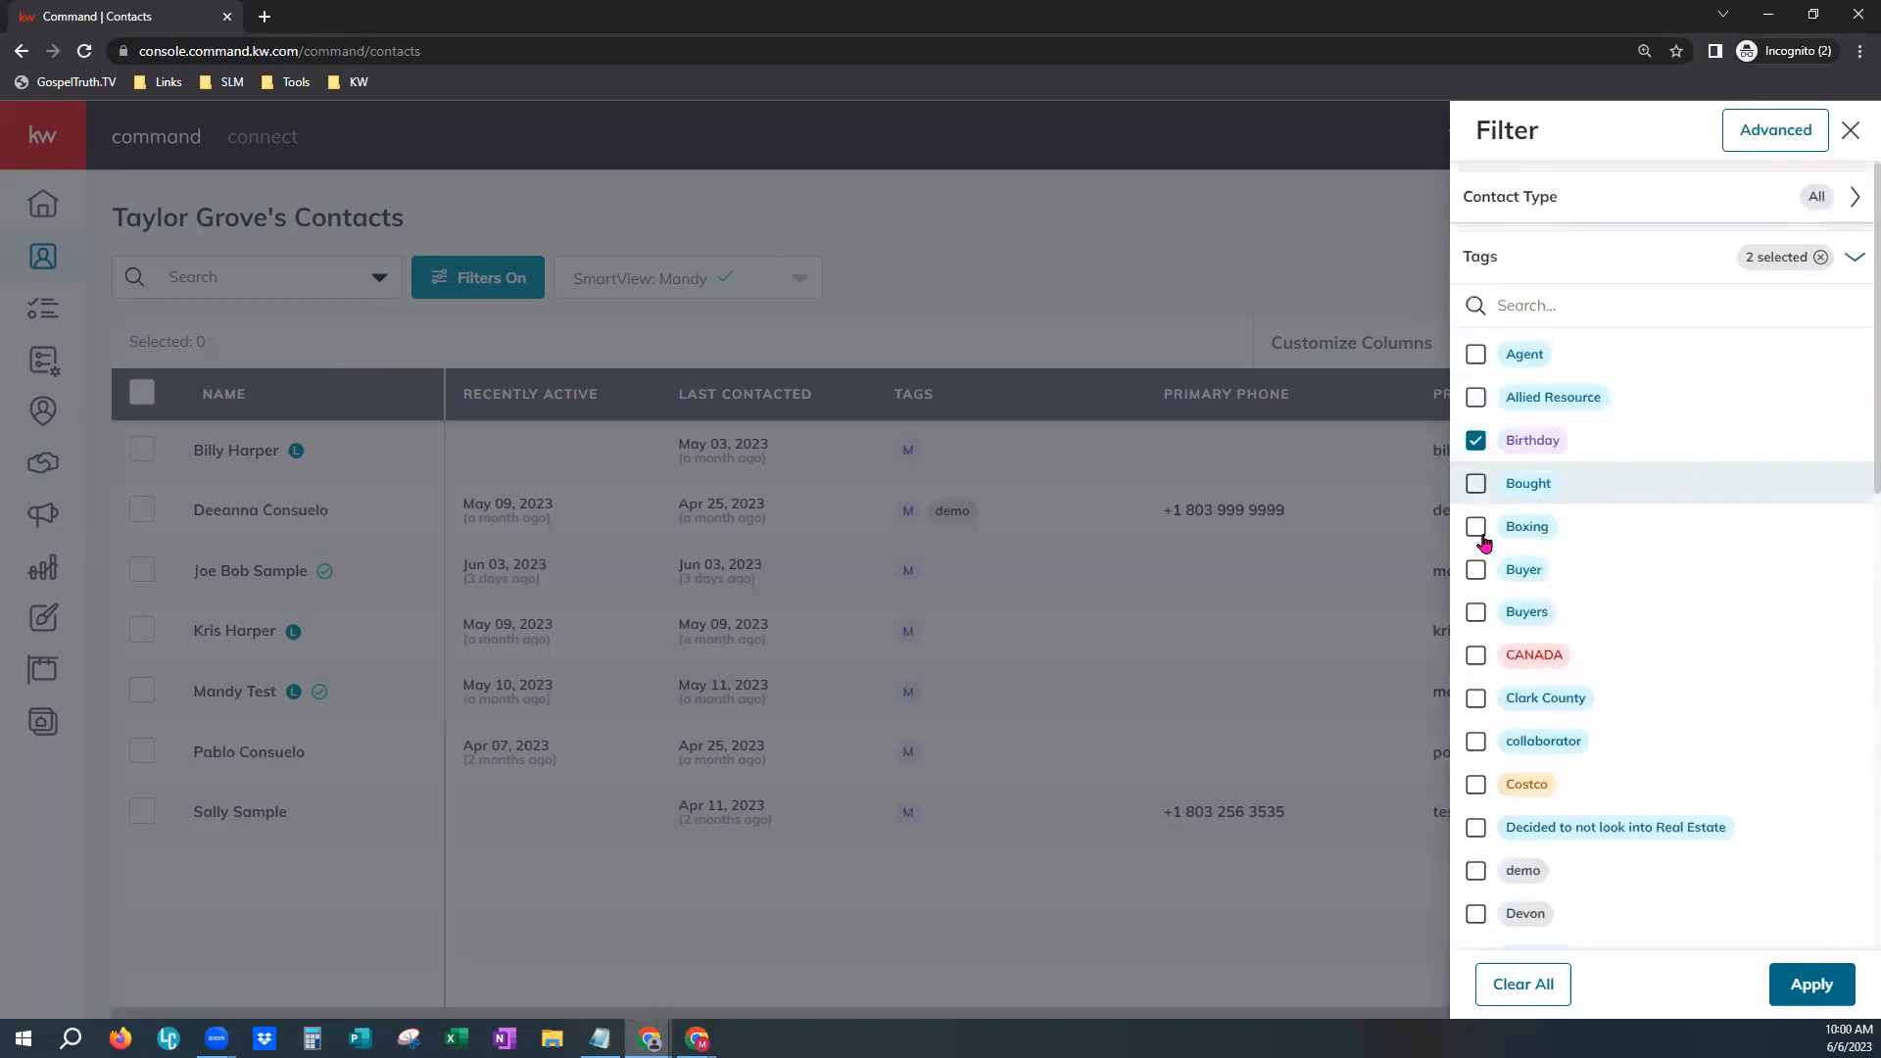
{"action": "left_click", "coordinate": [1476, 529]}
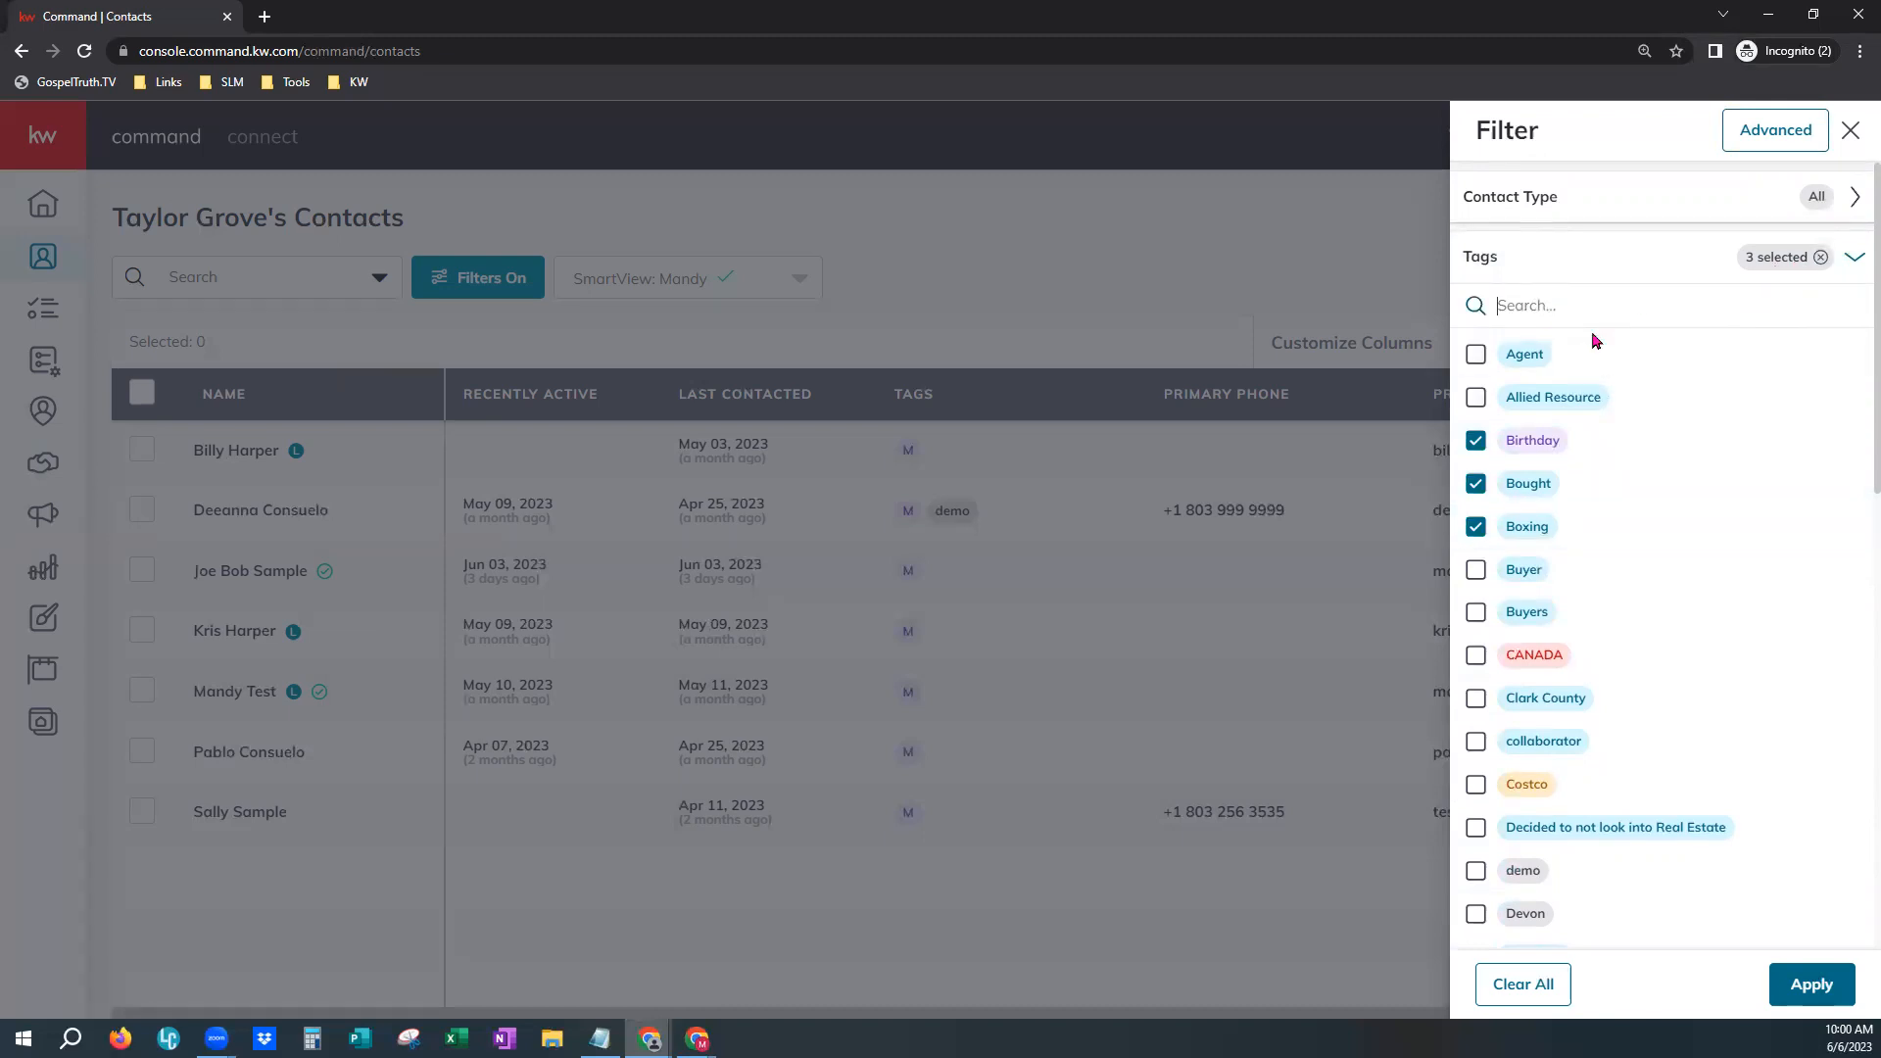
{"action": "type", "text": "Mandy"}
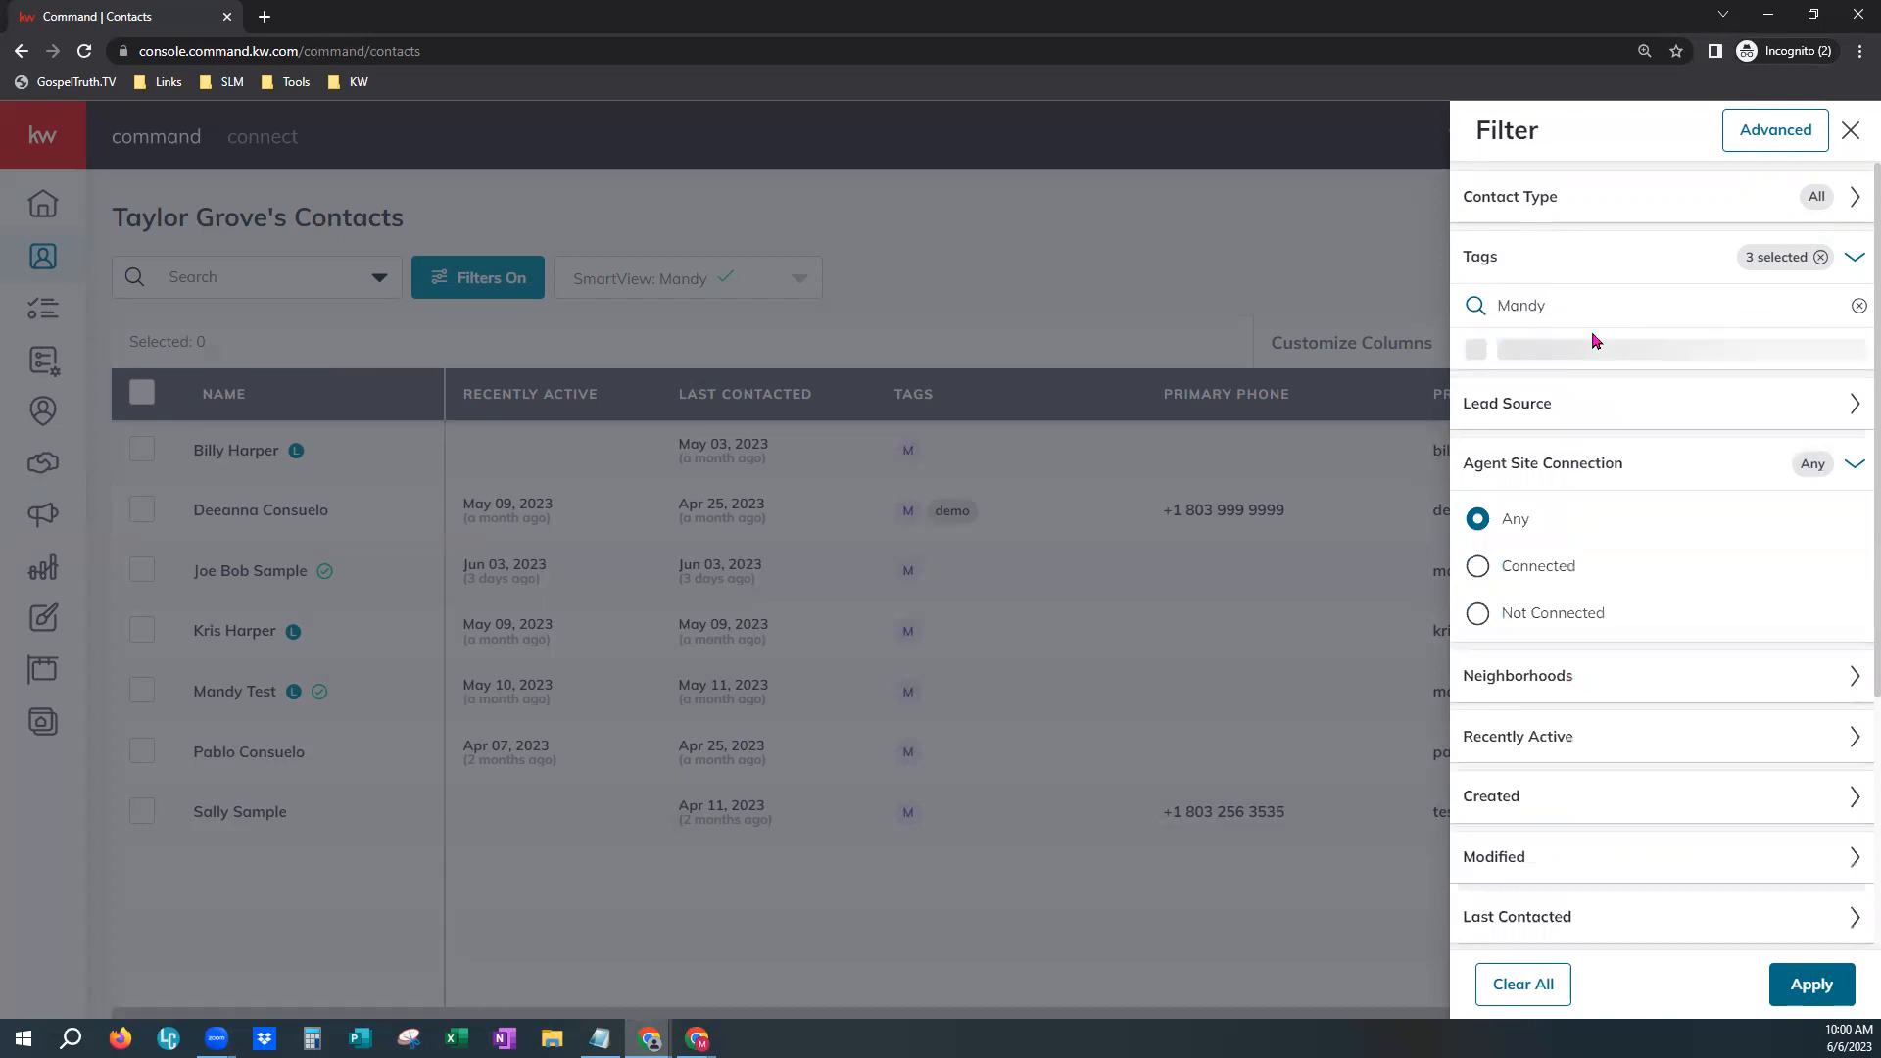
{"action": "left_click", "coordinate": [1477, 355]}
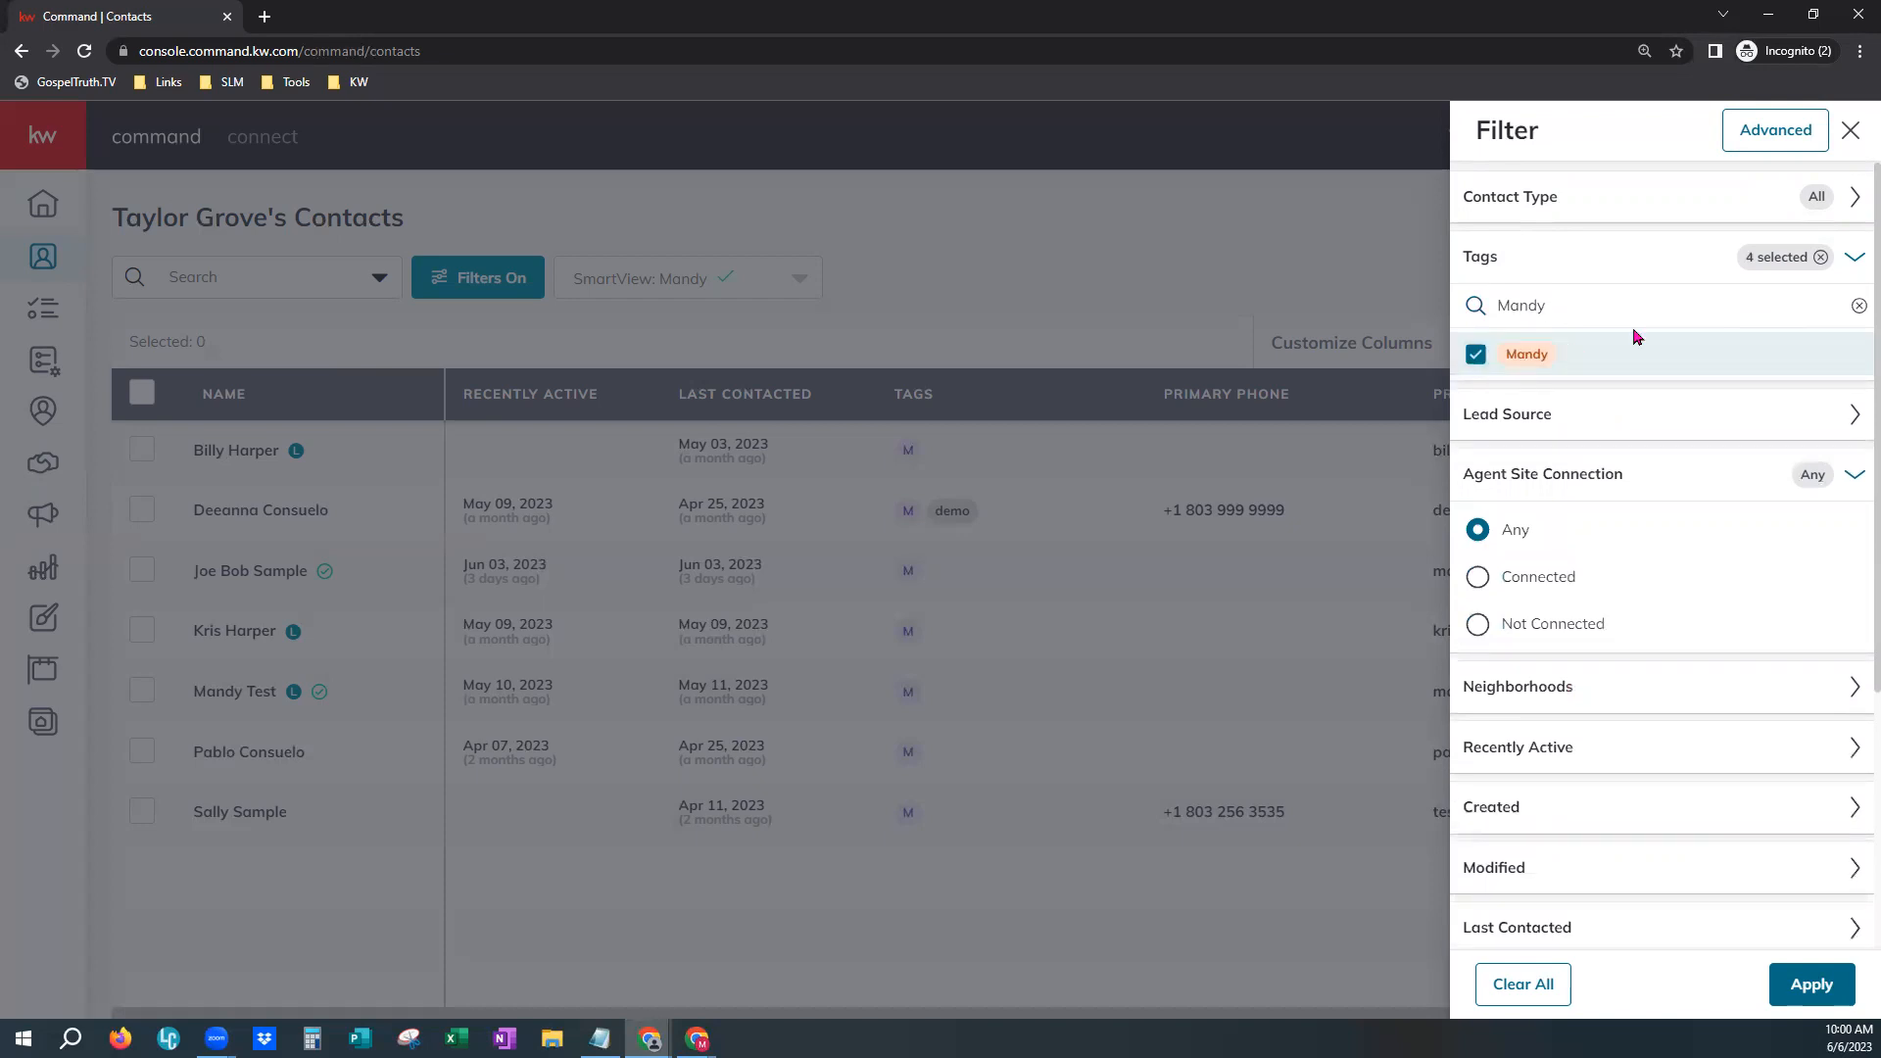
- Clear the tag search, deselect all four chosen tags, and collapse the Tags section
{"action": "left_click", "coordinate": [1859, 305]}
{"action": "left_click", "coordinate": [1476, 354]}
{"action": "left_click", "coordinate": [1475, 397]}
{"action": "left_click", "coordinate": [1475, 443]}
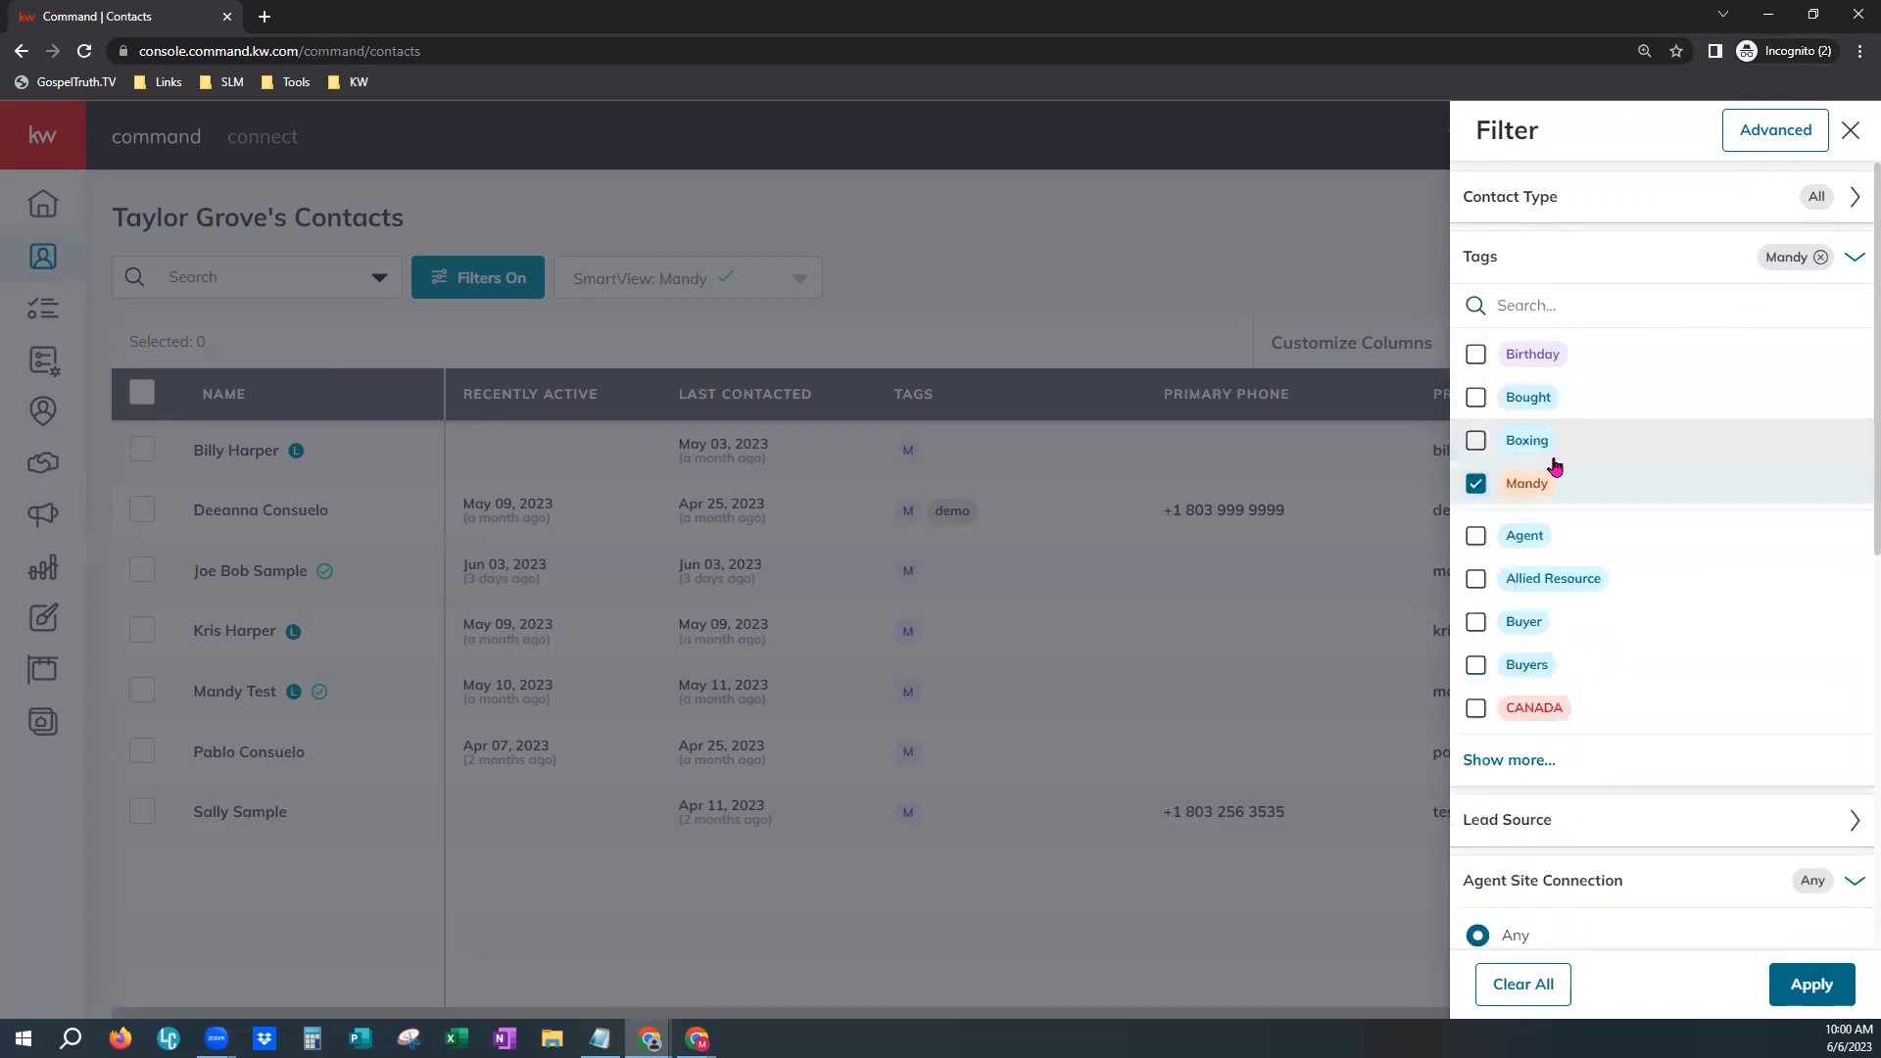
{"action": "left_click", "coordinate": [1822, 258]}
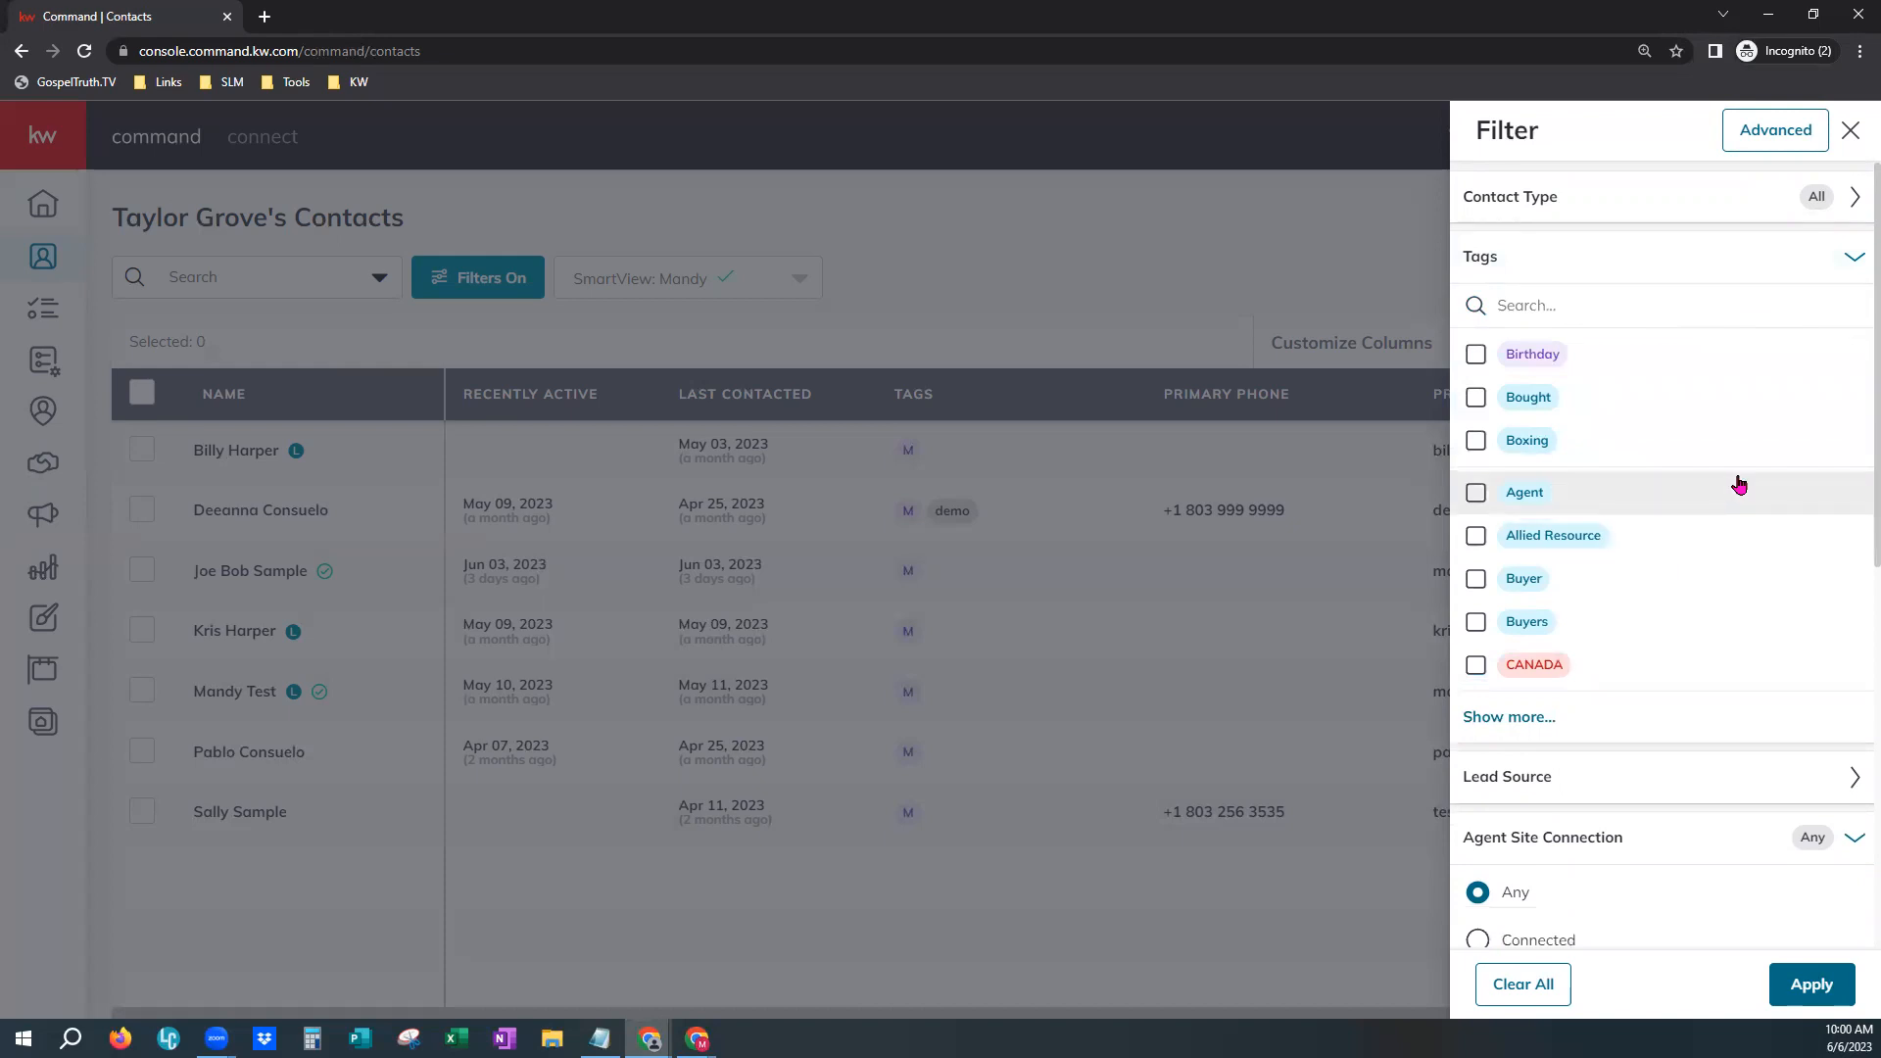
{"action": "left_click", "coordinate": [1849, 257]}
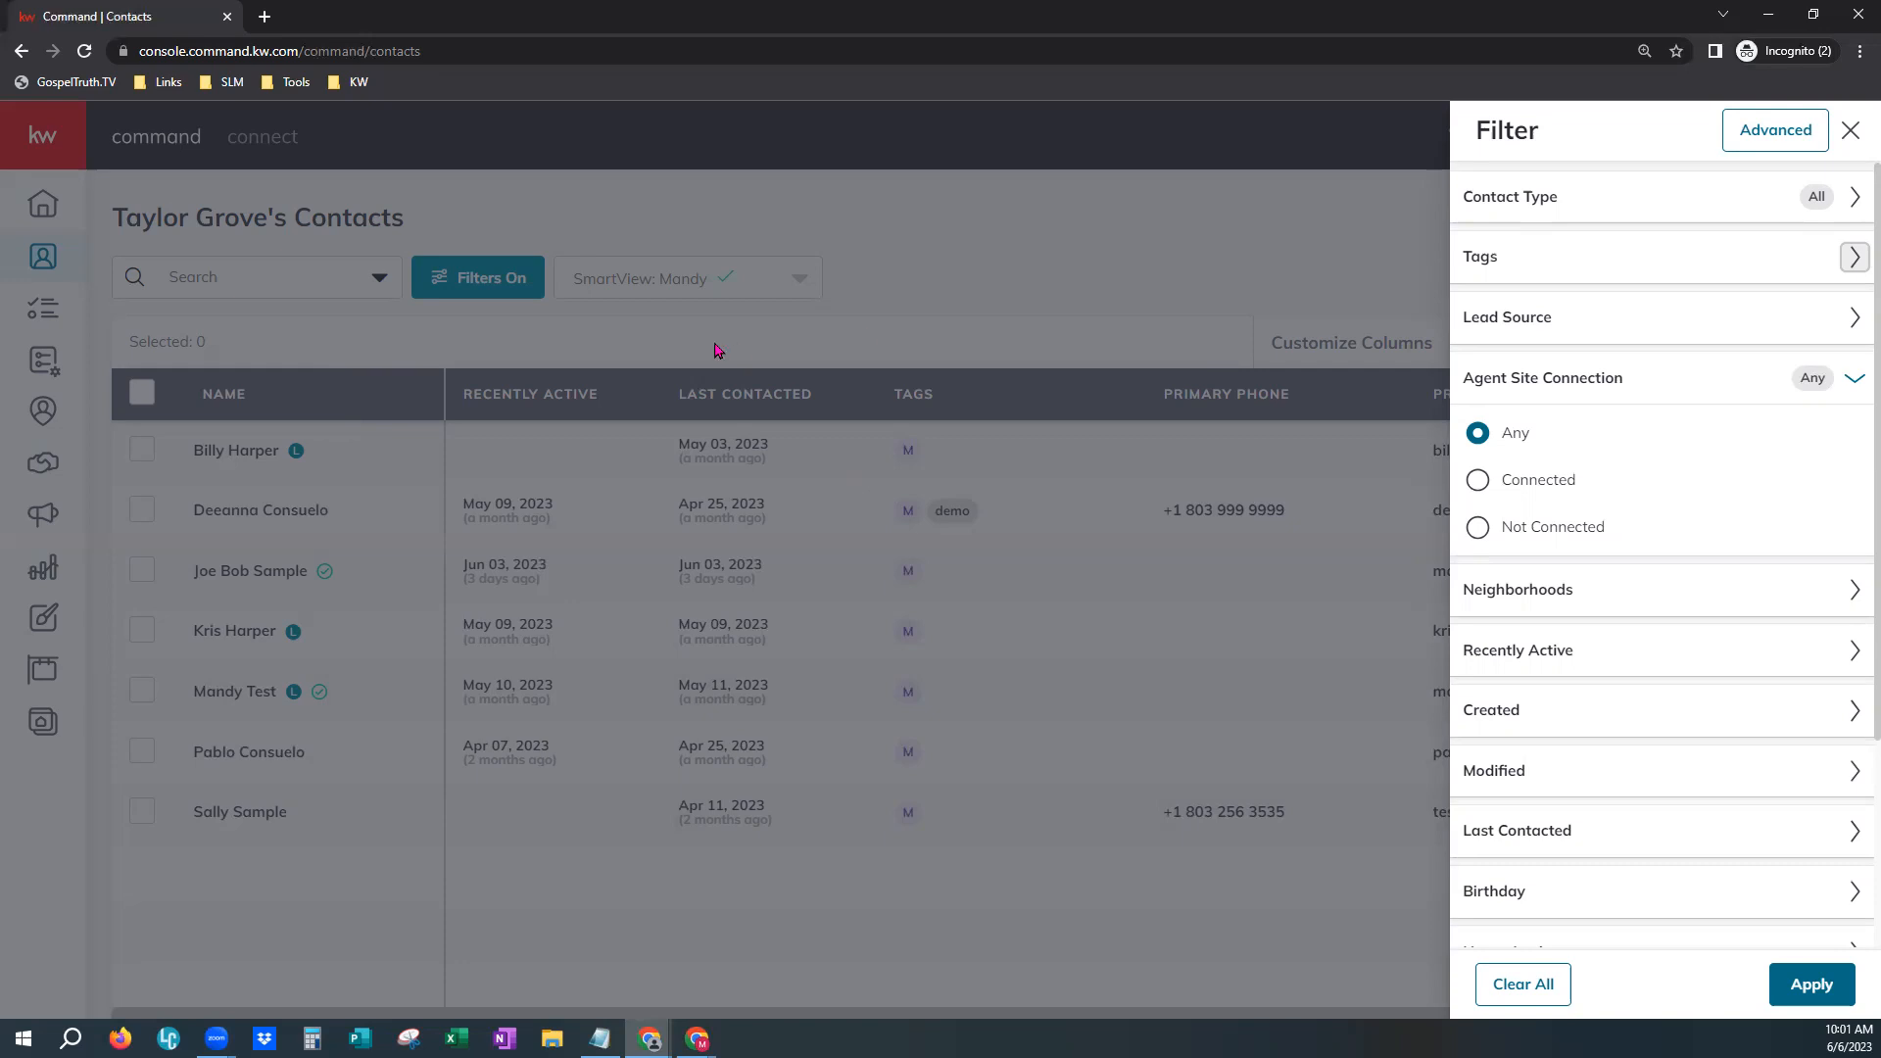
- Try Call-In, Facebook and KW Agent Referral as lead sources and clear the whole Lead Source selection
{"action": "left_click", "coordinate": [1656, 339]}
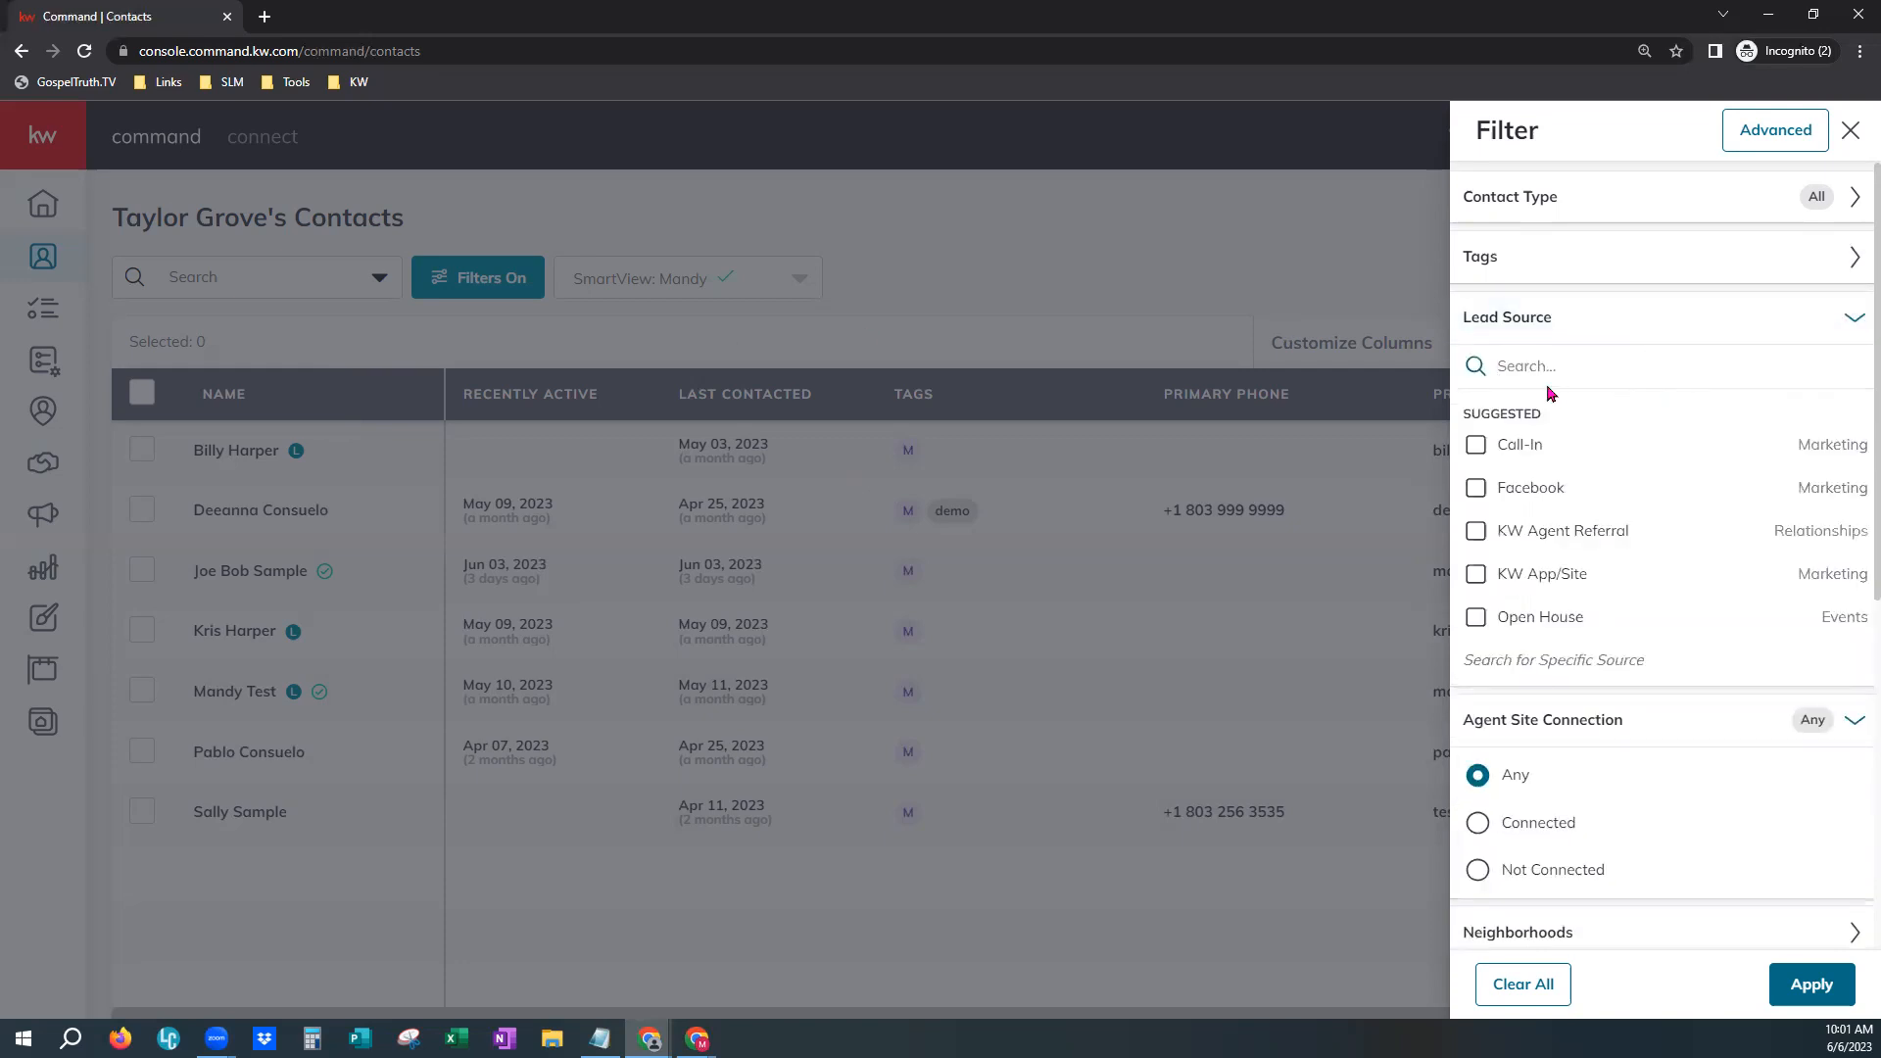
{"action": "left_click", "coordinate": [1597, 370]}
{"action": "left_click", "coordinate": [1479, 450]}
{"action": "left_click", "coordinate": [1476, 489]}
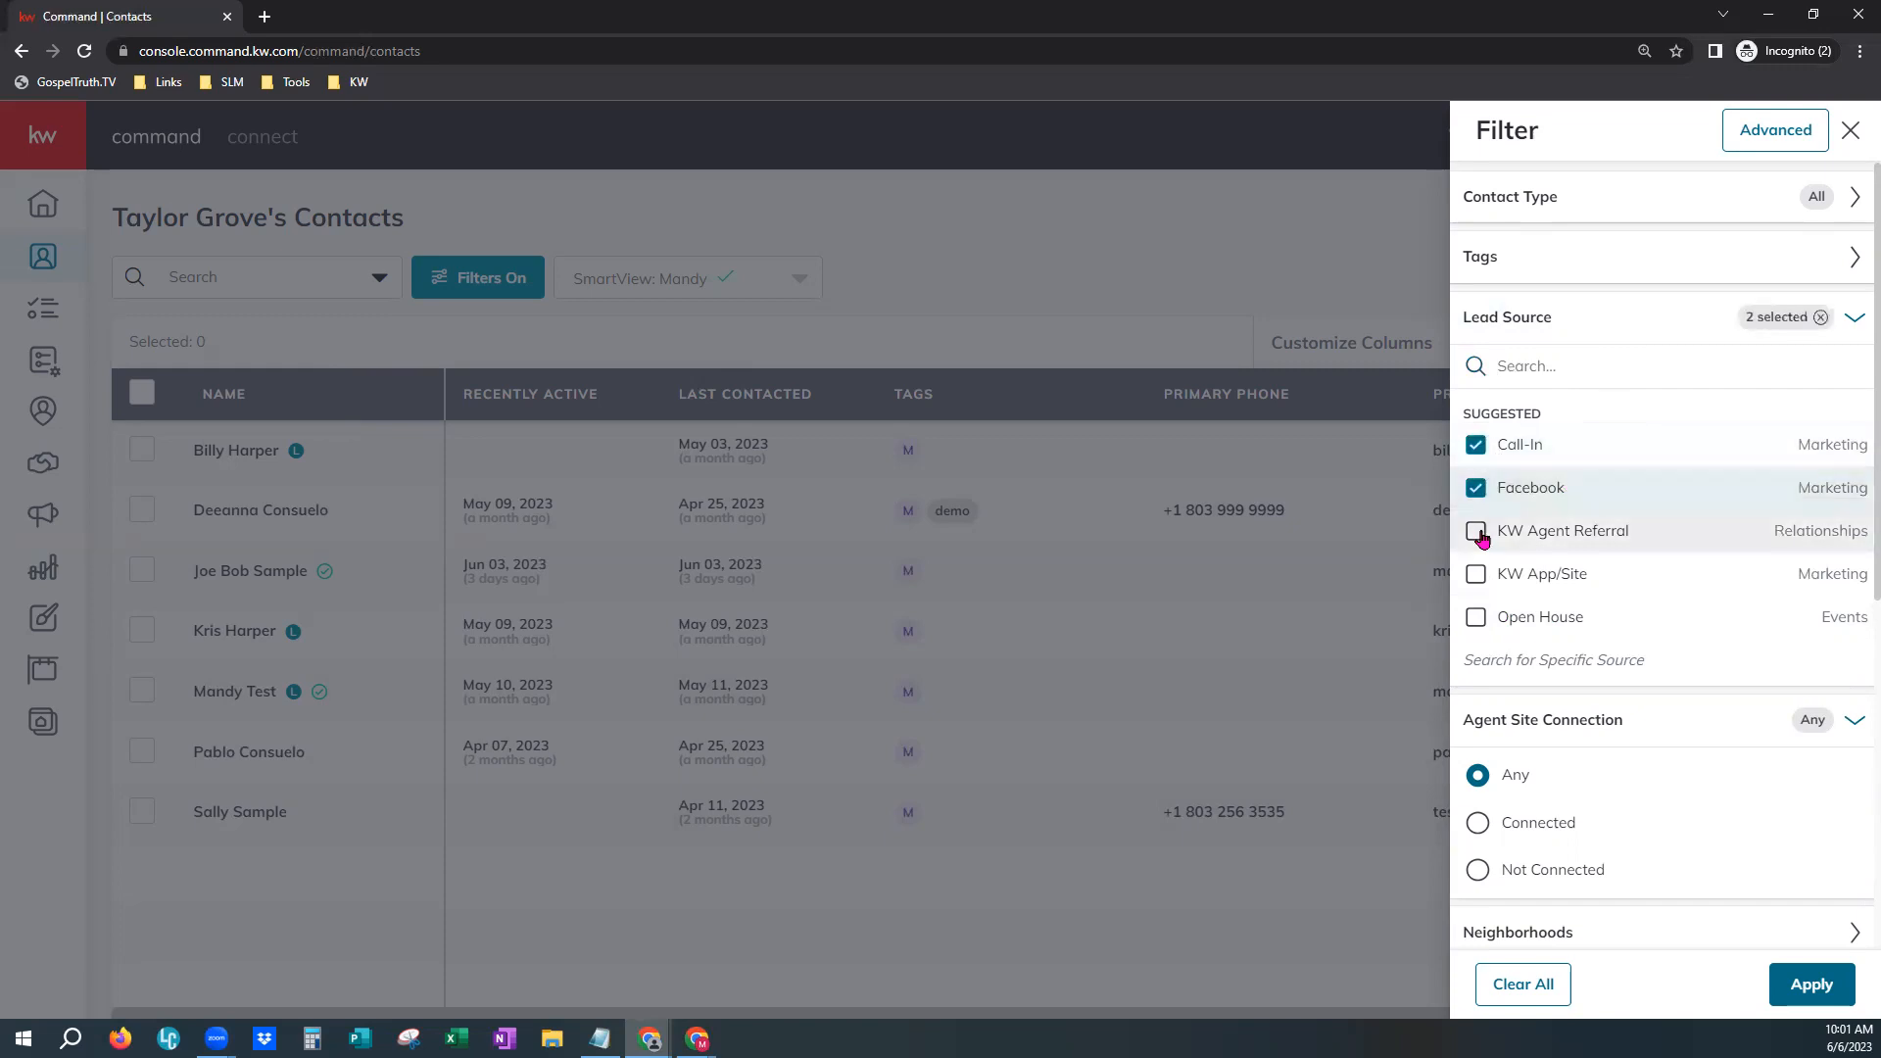
{"action": "left_click", "coordinate": [1477, 532]}
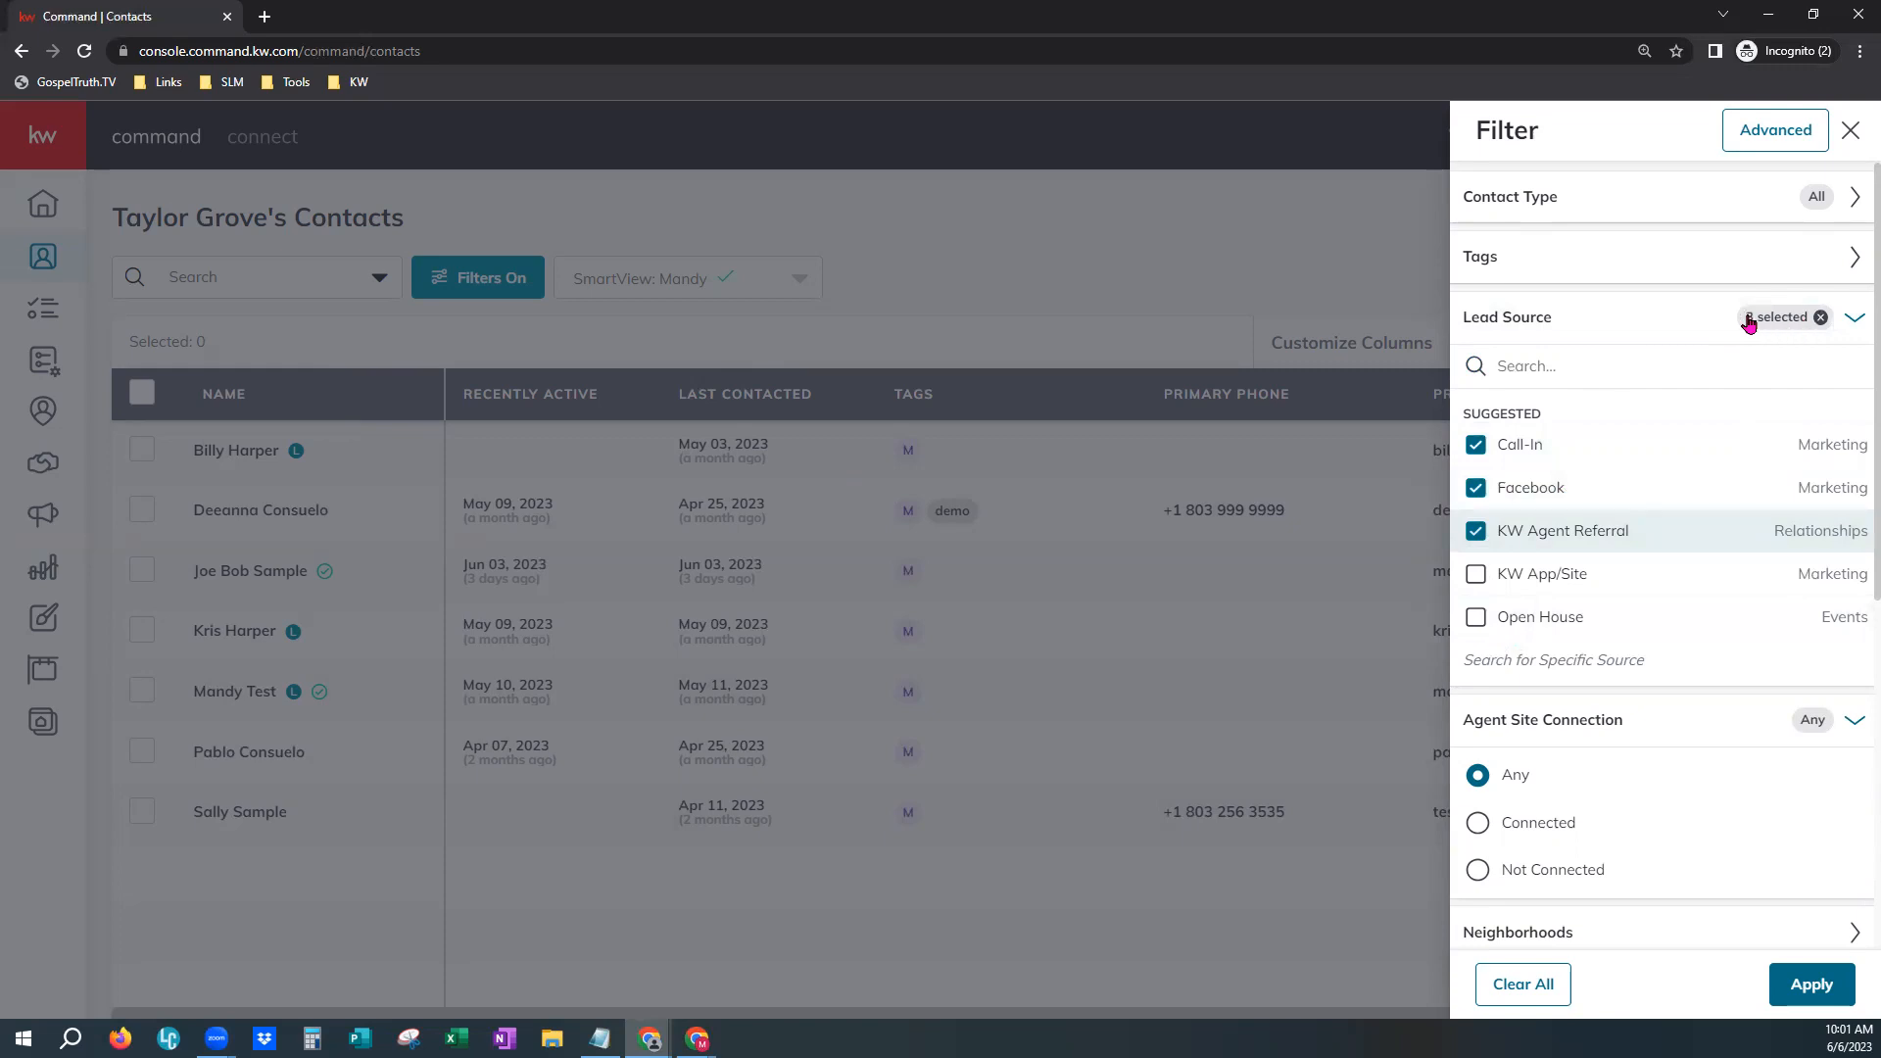
{"action": "left_click", "coordinate": [1817, 322]}
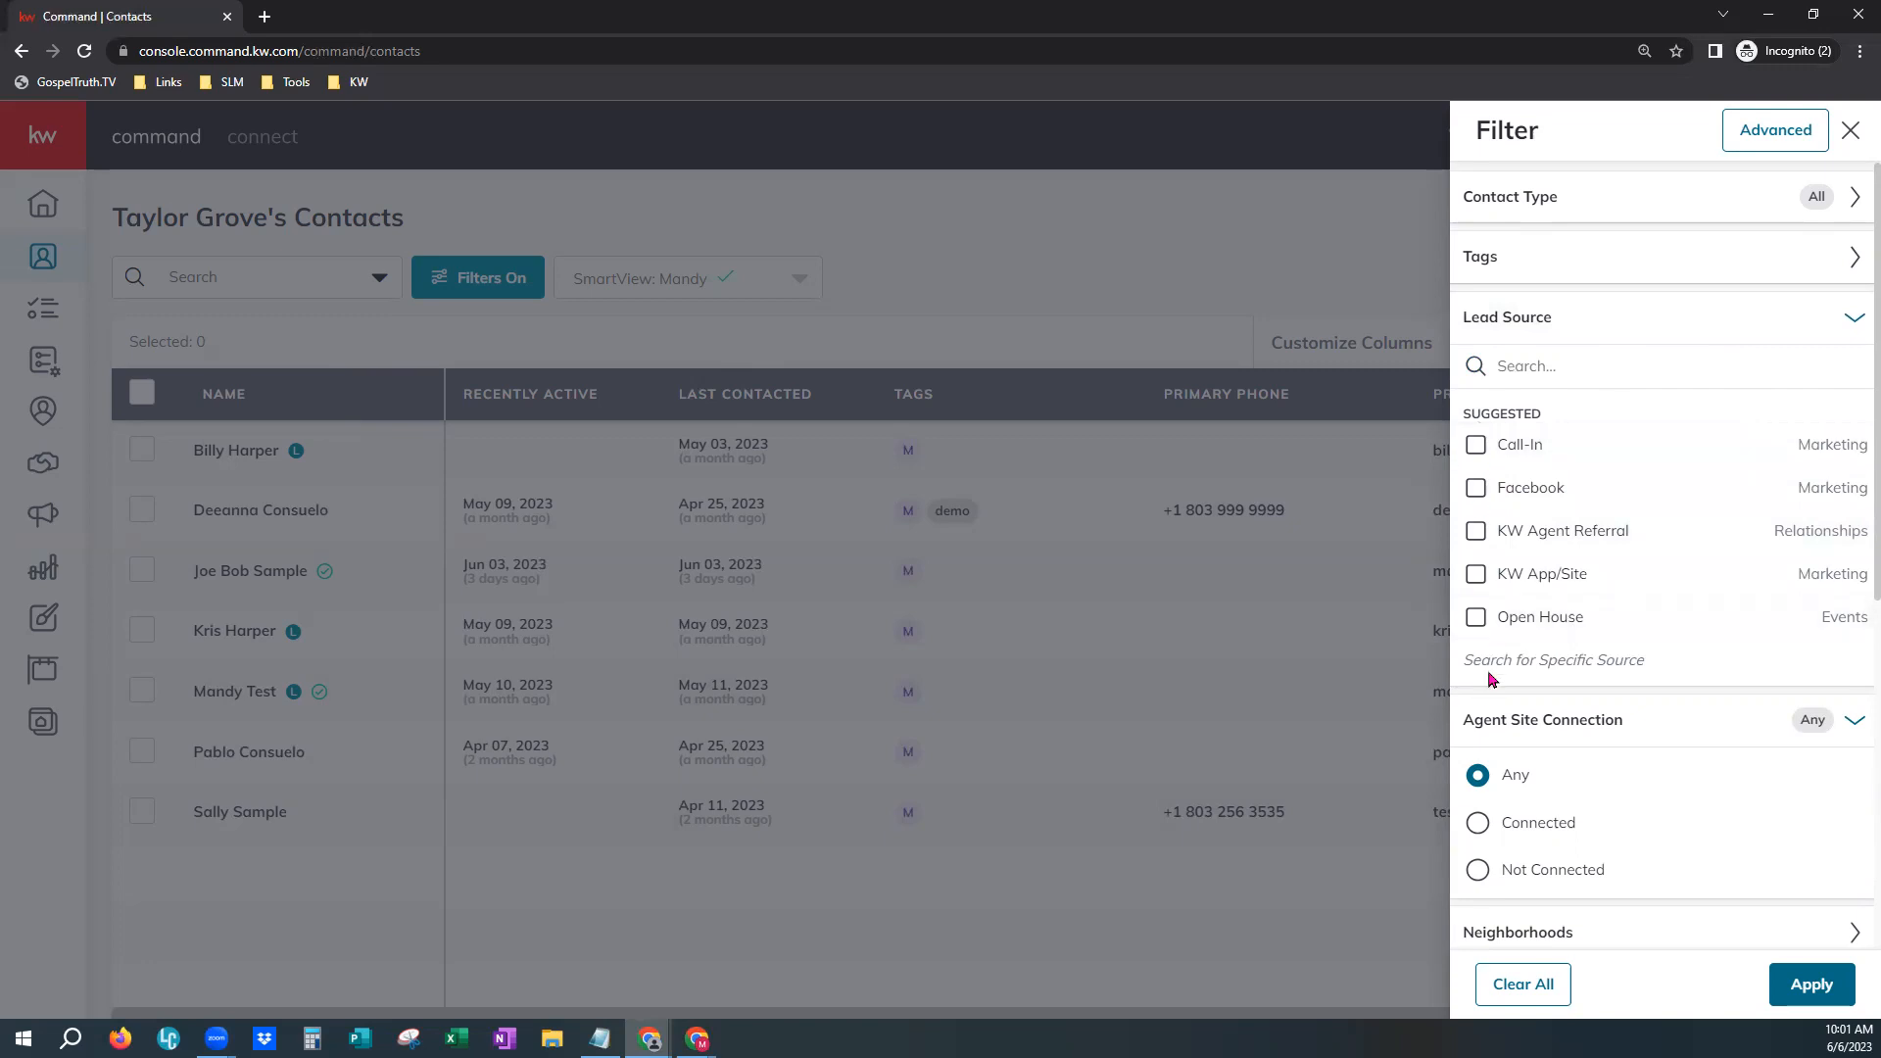
- Switch the KW App/Site lead source on and off again, and collapse the Lead Source section
{"action": "left_click", "coordinate": [1477, 578]}
{"action": "left_click", "coordinate": [1479, 582]}
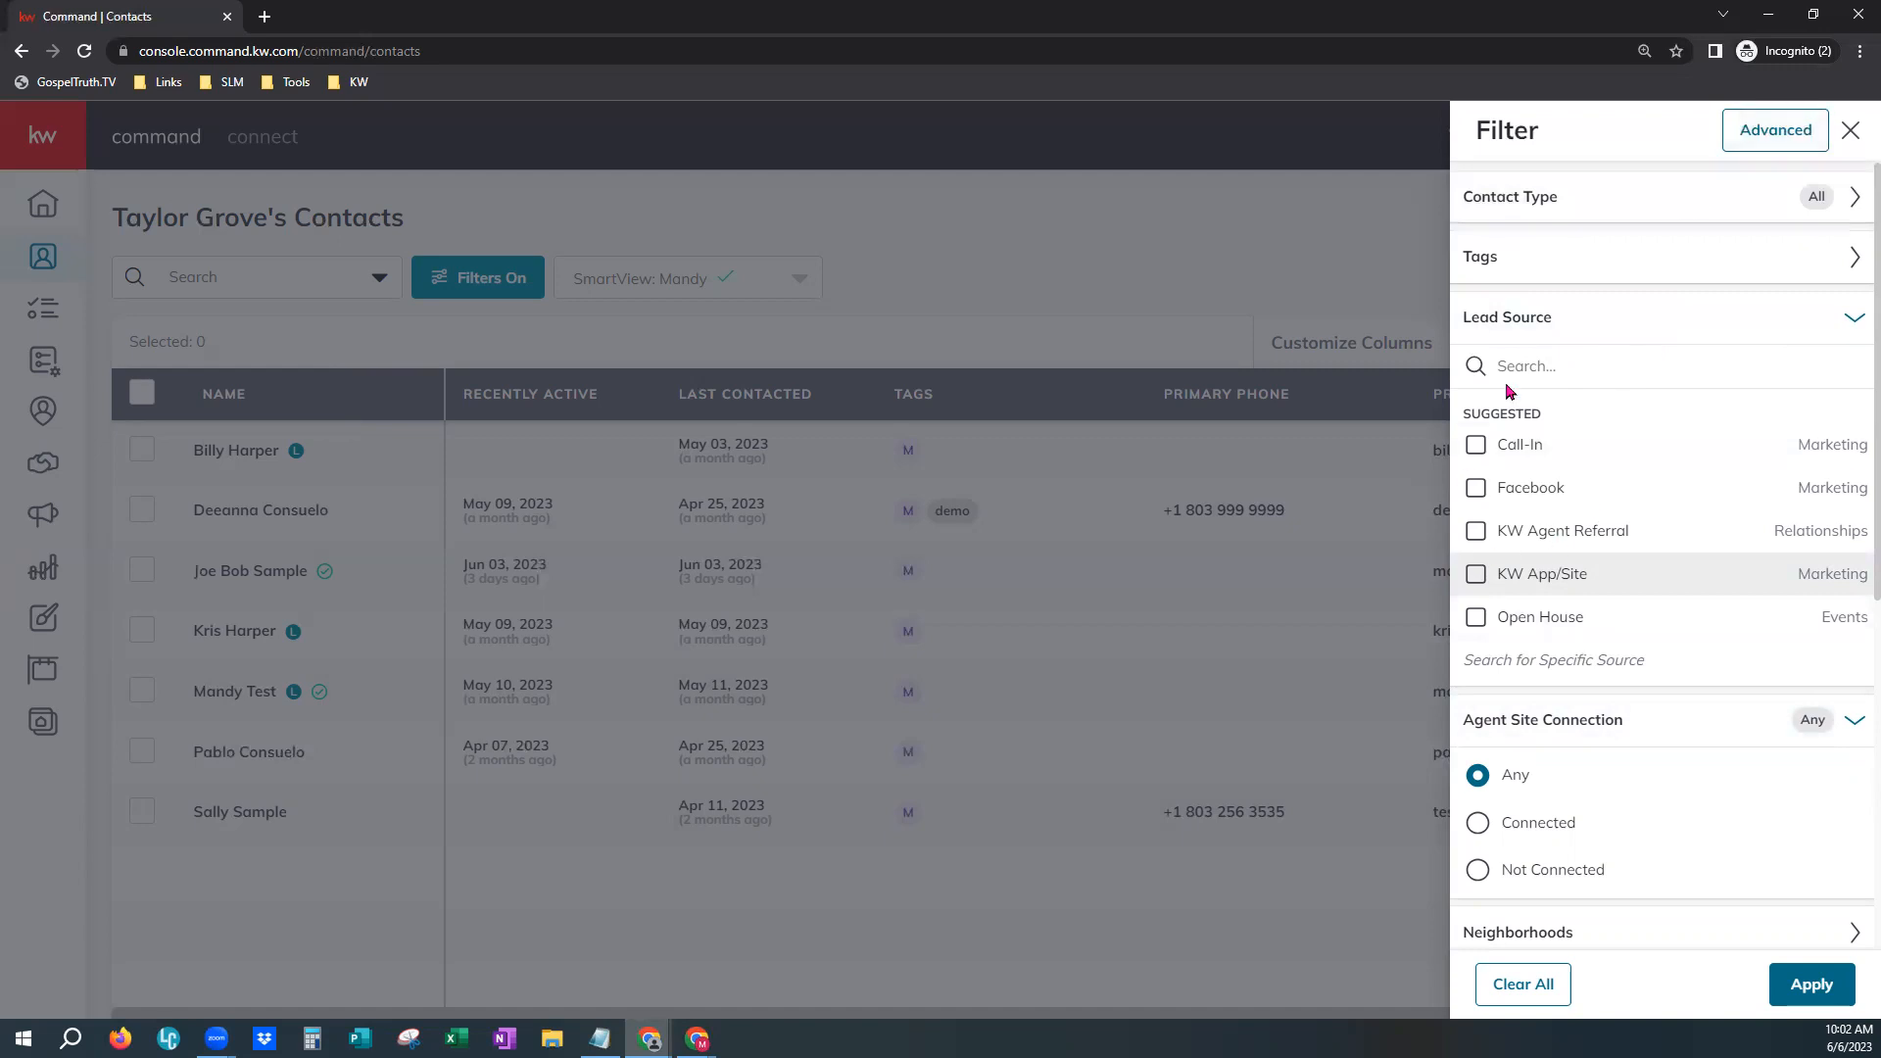
{"action": "left_click", "coordinate": [1546, 322]}
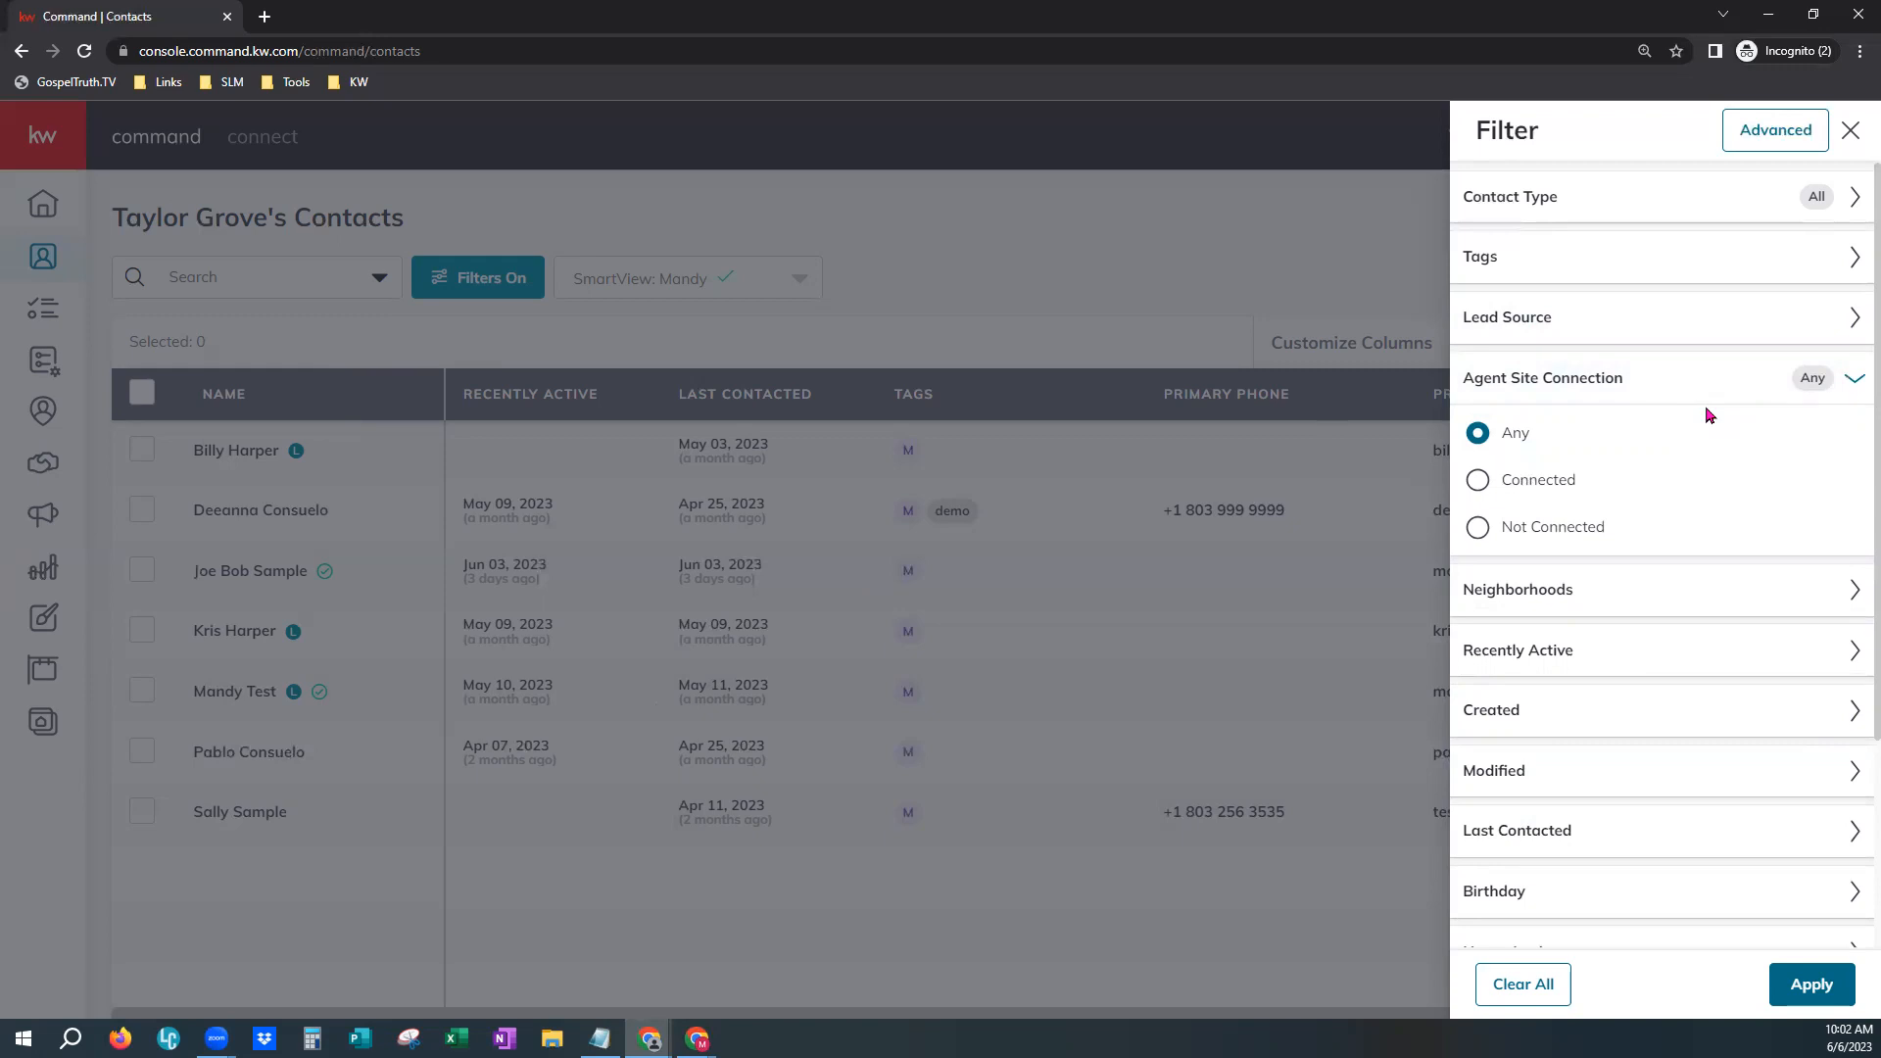
- Try the Connected and Not Connected options for Agent Site Connection and reset the filter to Any
{"action": "left_click", "coordinate": [1474, 443]}
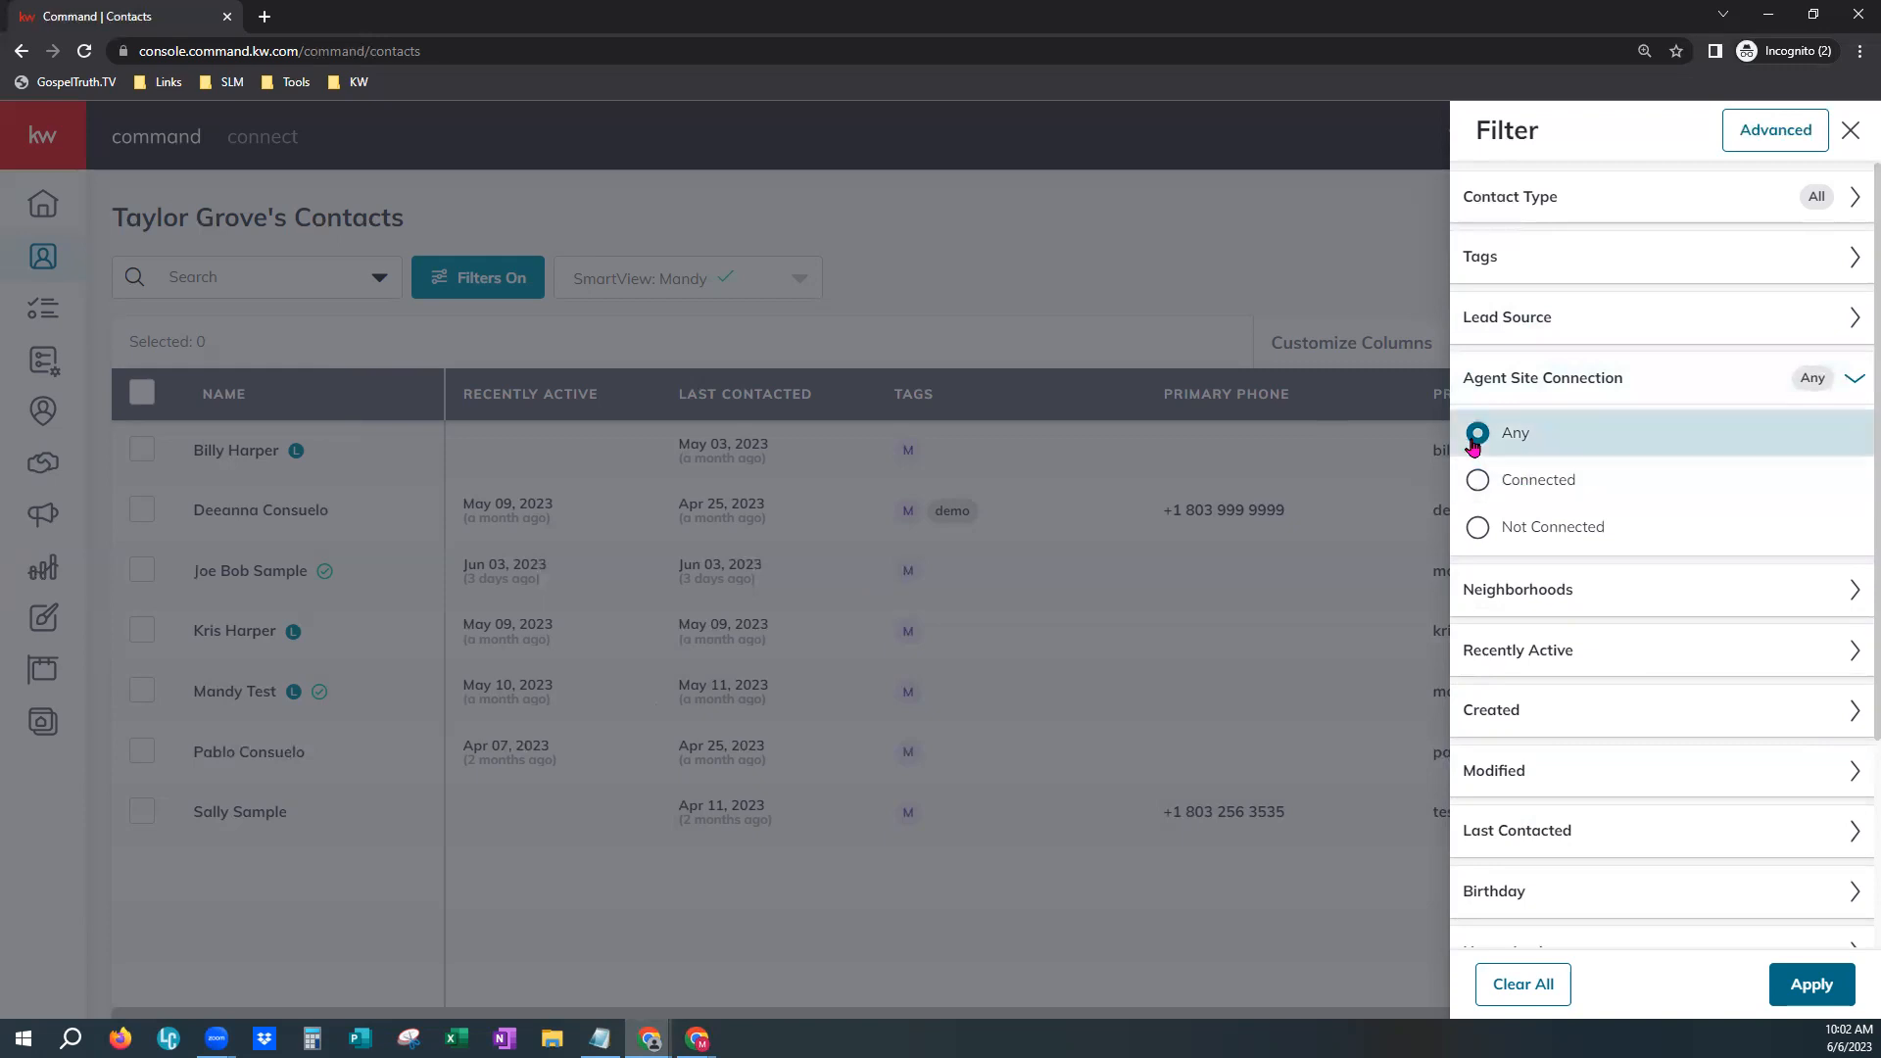
{"action": "left_click", "coordinate": [1820, 378]}
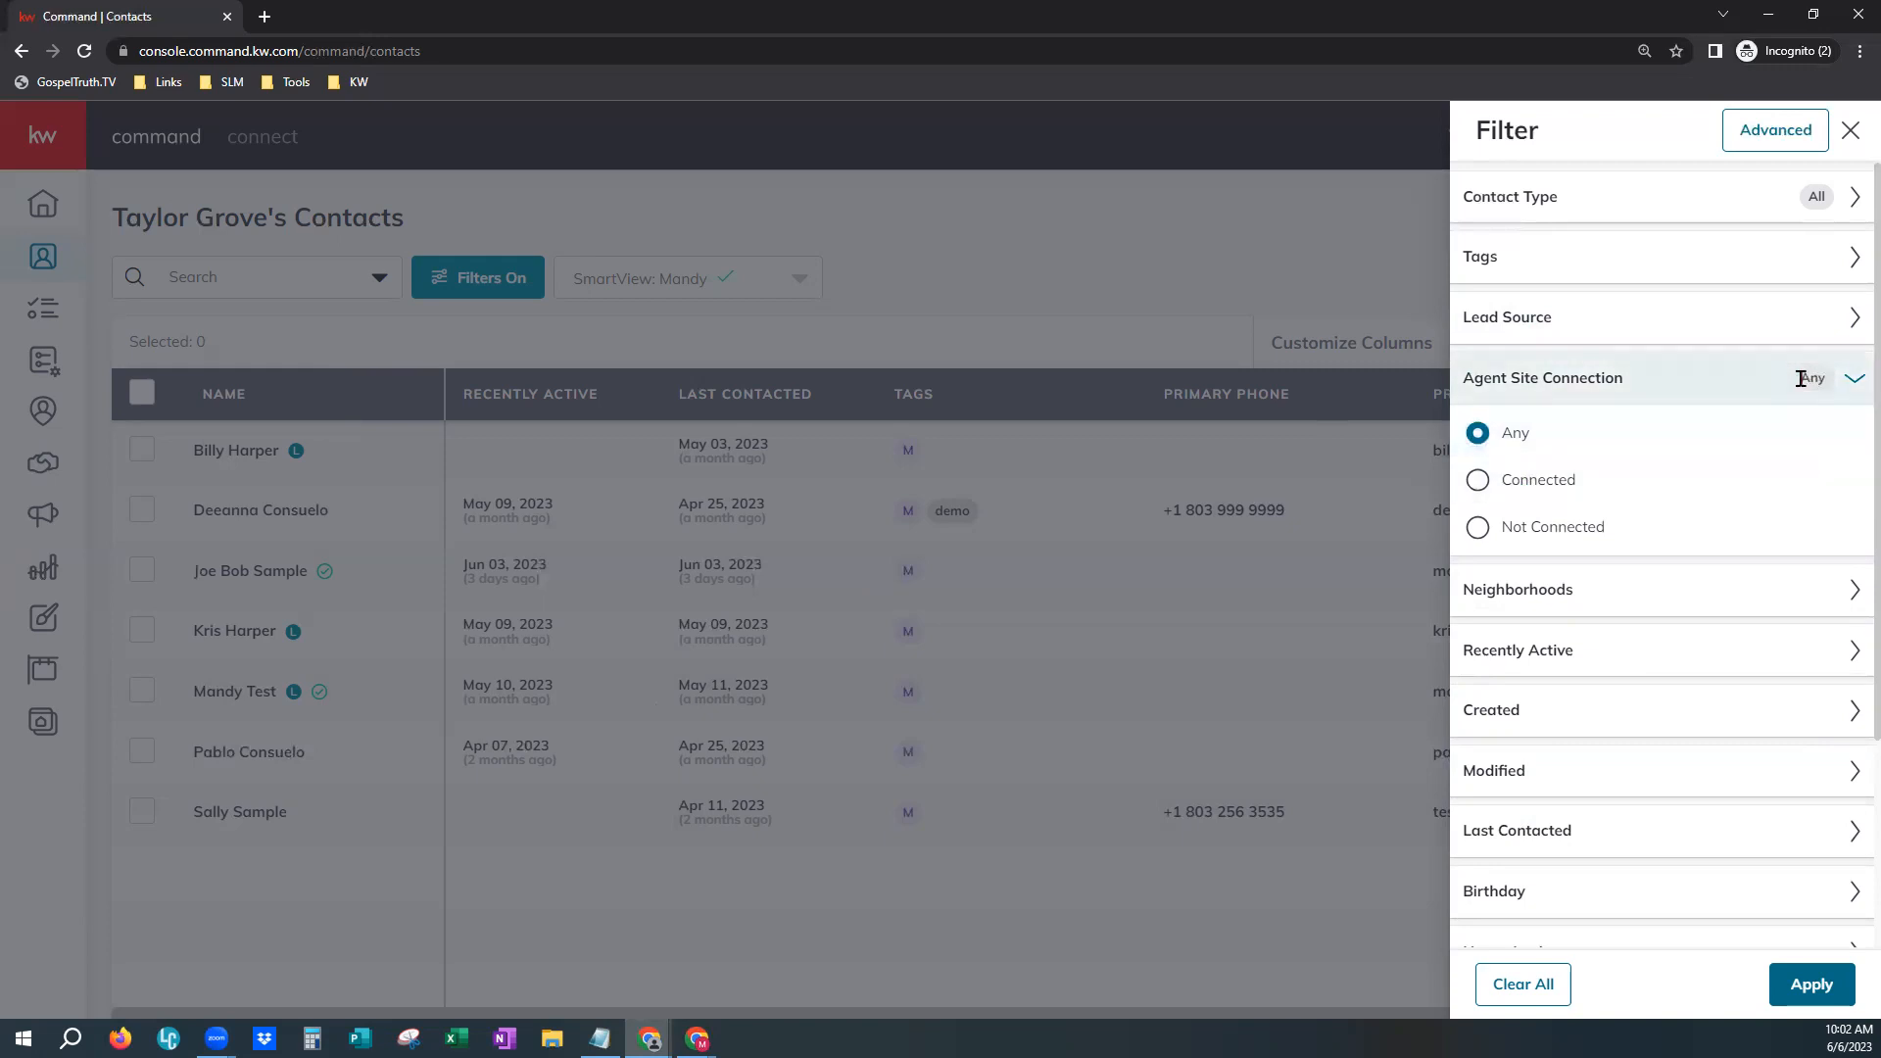
{"action": "left_click", "coordinate": [1472, 487]}
{"action": "left_click", "coordinate": [1476, 527]}
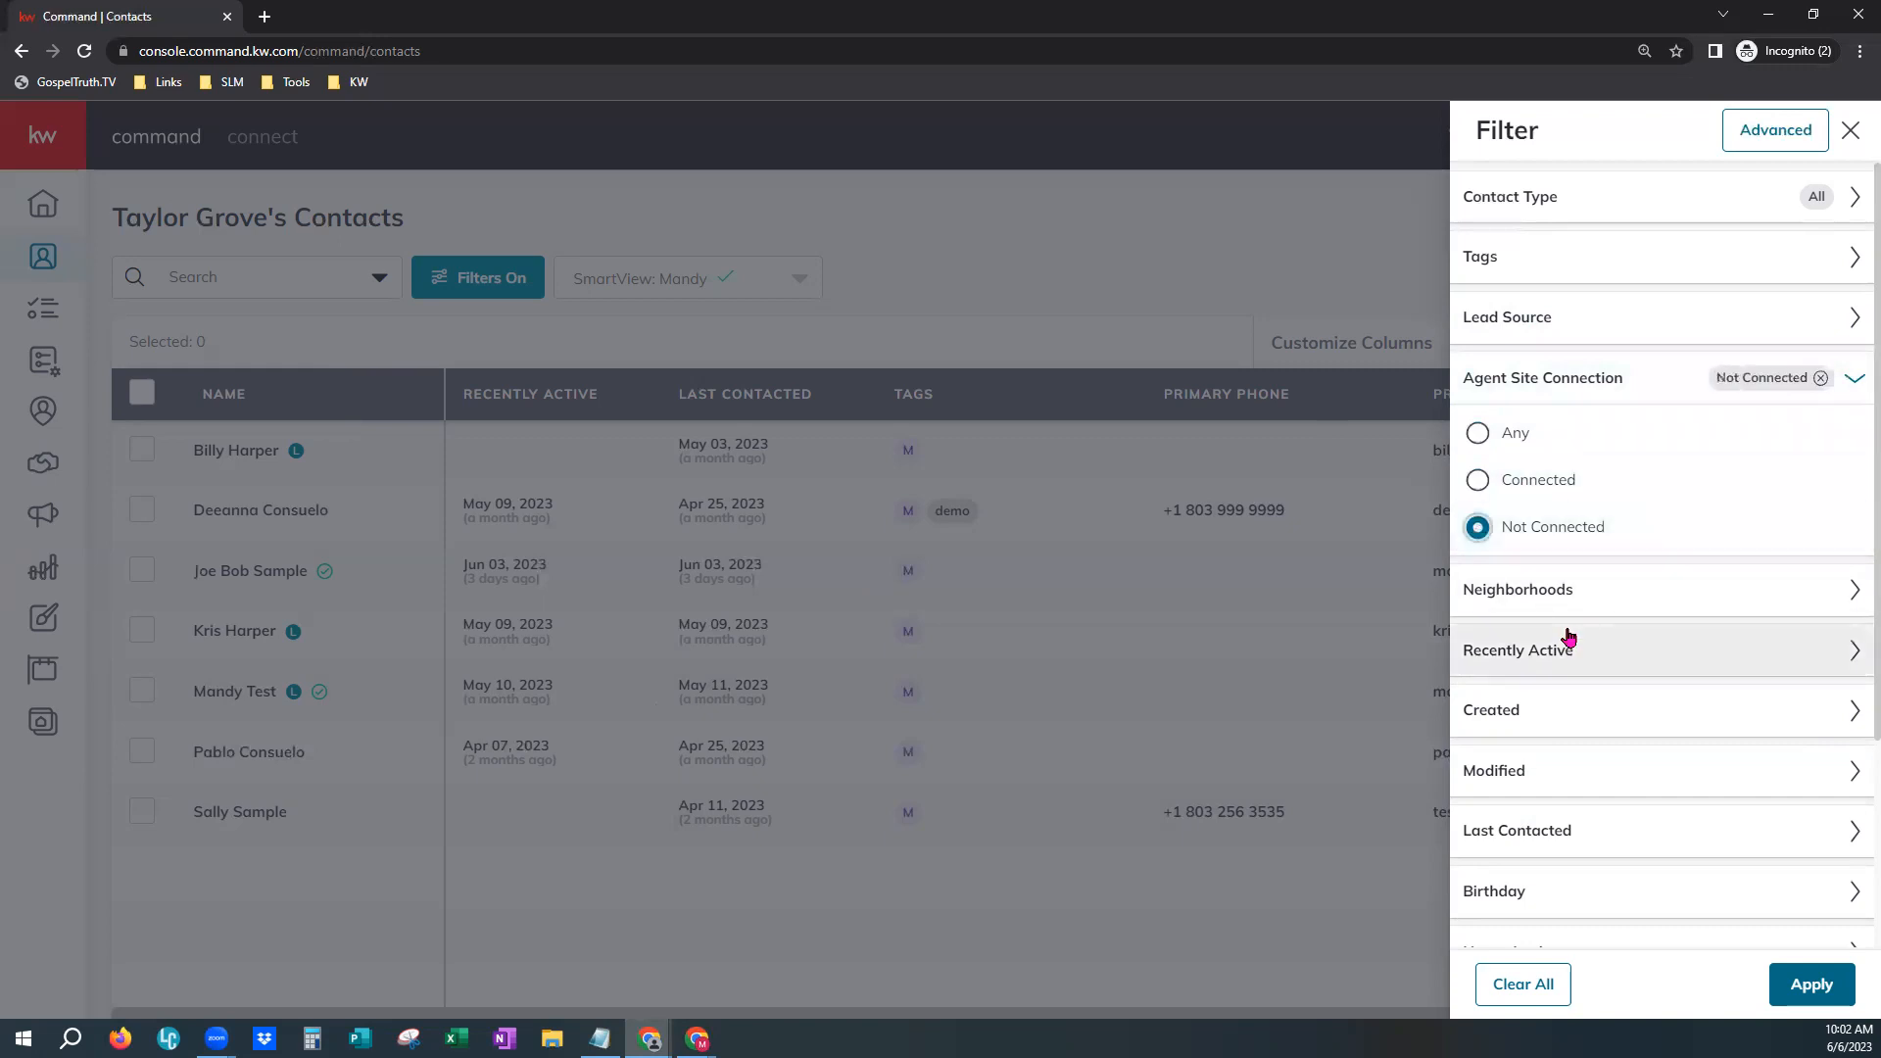
{"action": "left_click", "coordinate": [1820, 378]}
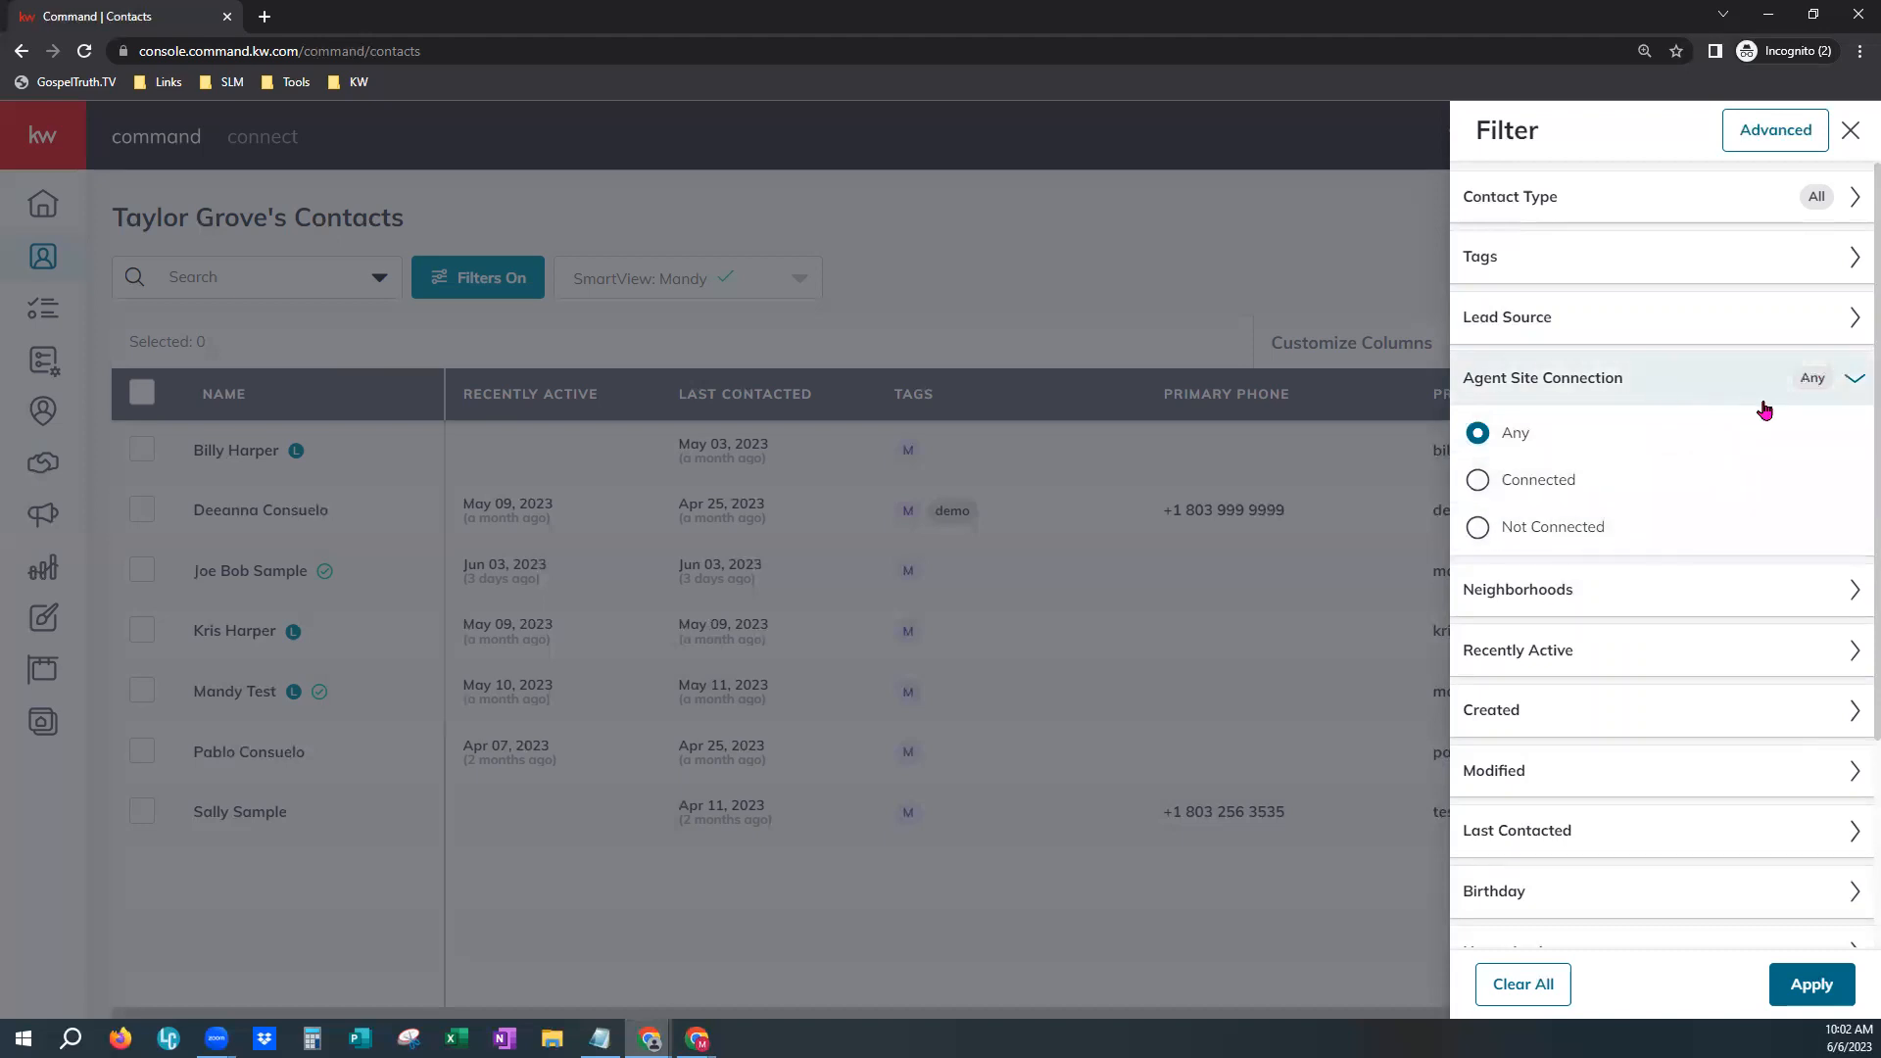
- Collapse the Agent Site Connection section and look through the remaining filter categories down to Primary Email
{"action": "left_click", "coordinate": [1702, 388]}
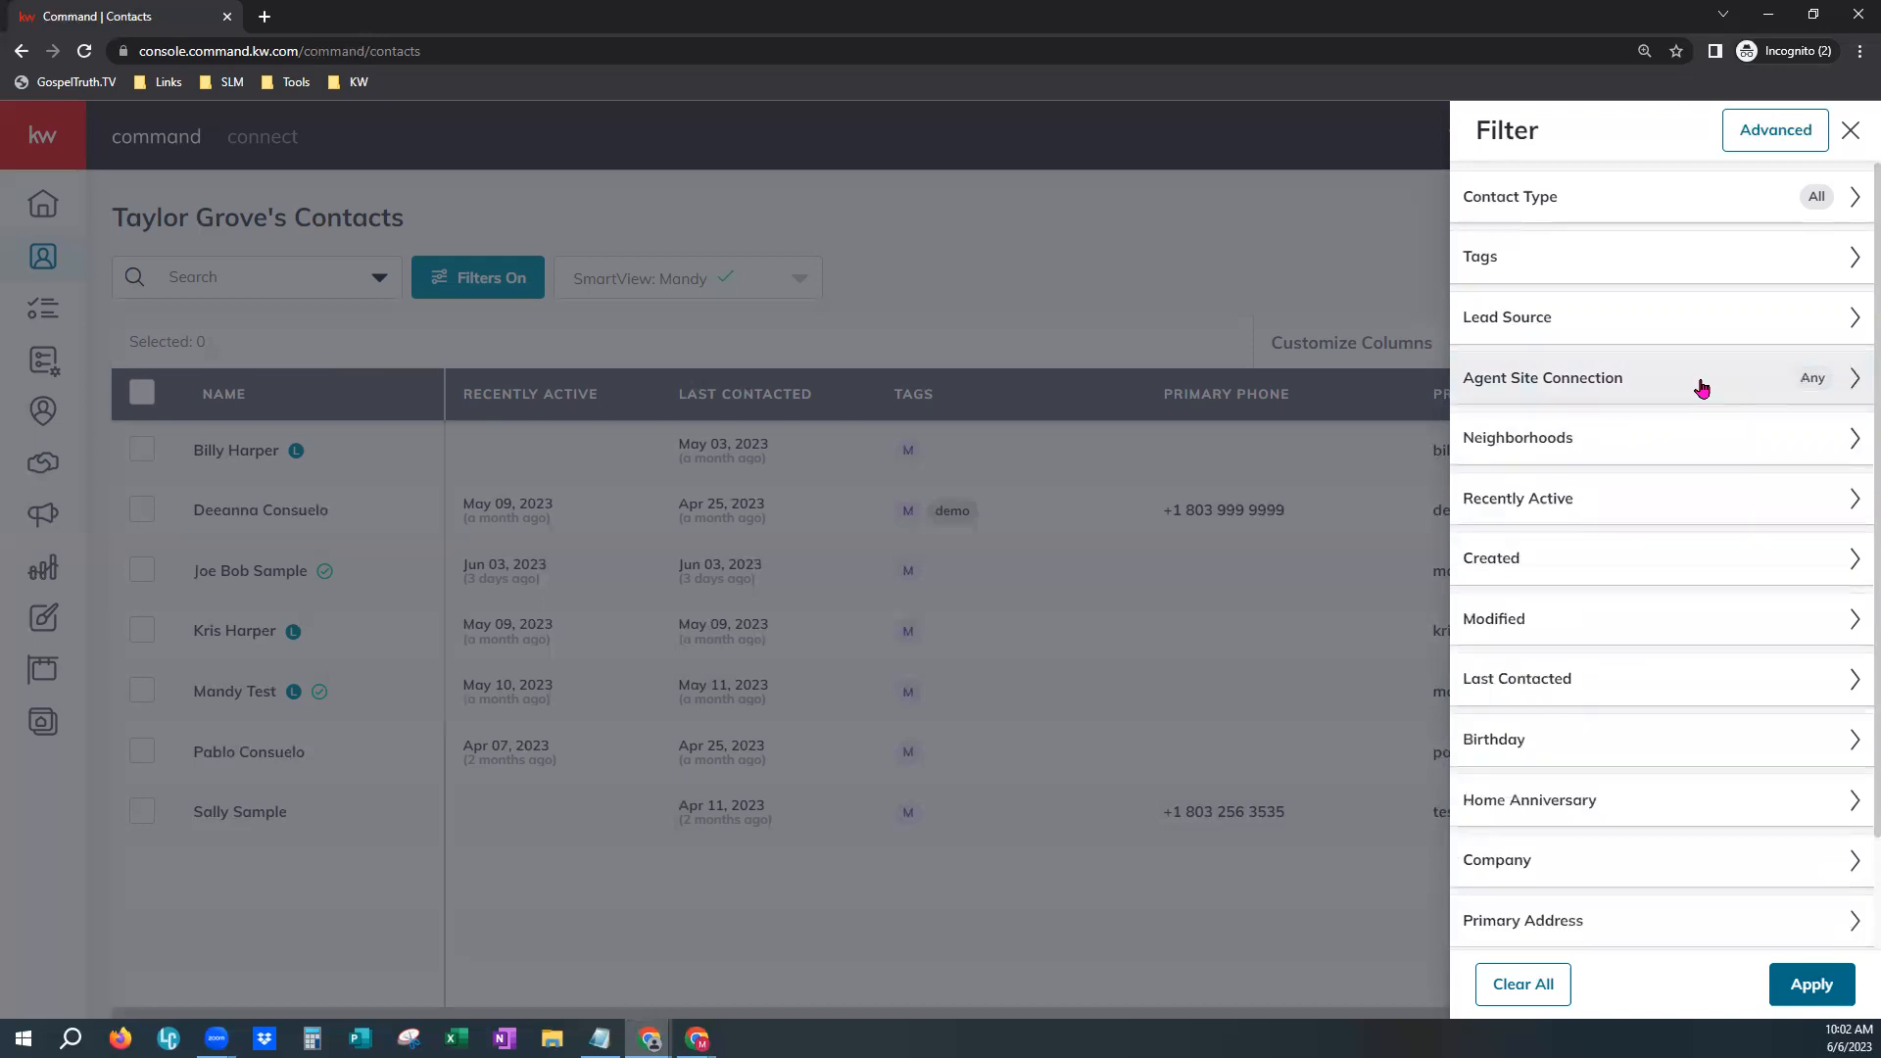
{"action": "left_click", "coordinate": [1702, 388]}
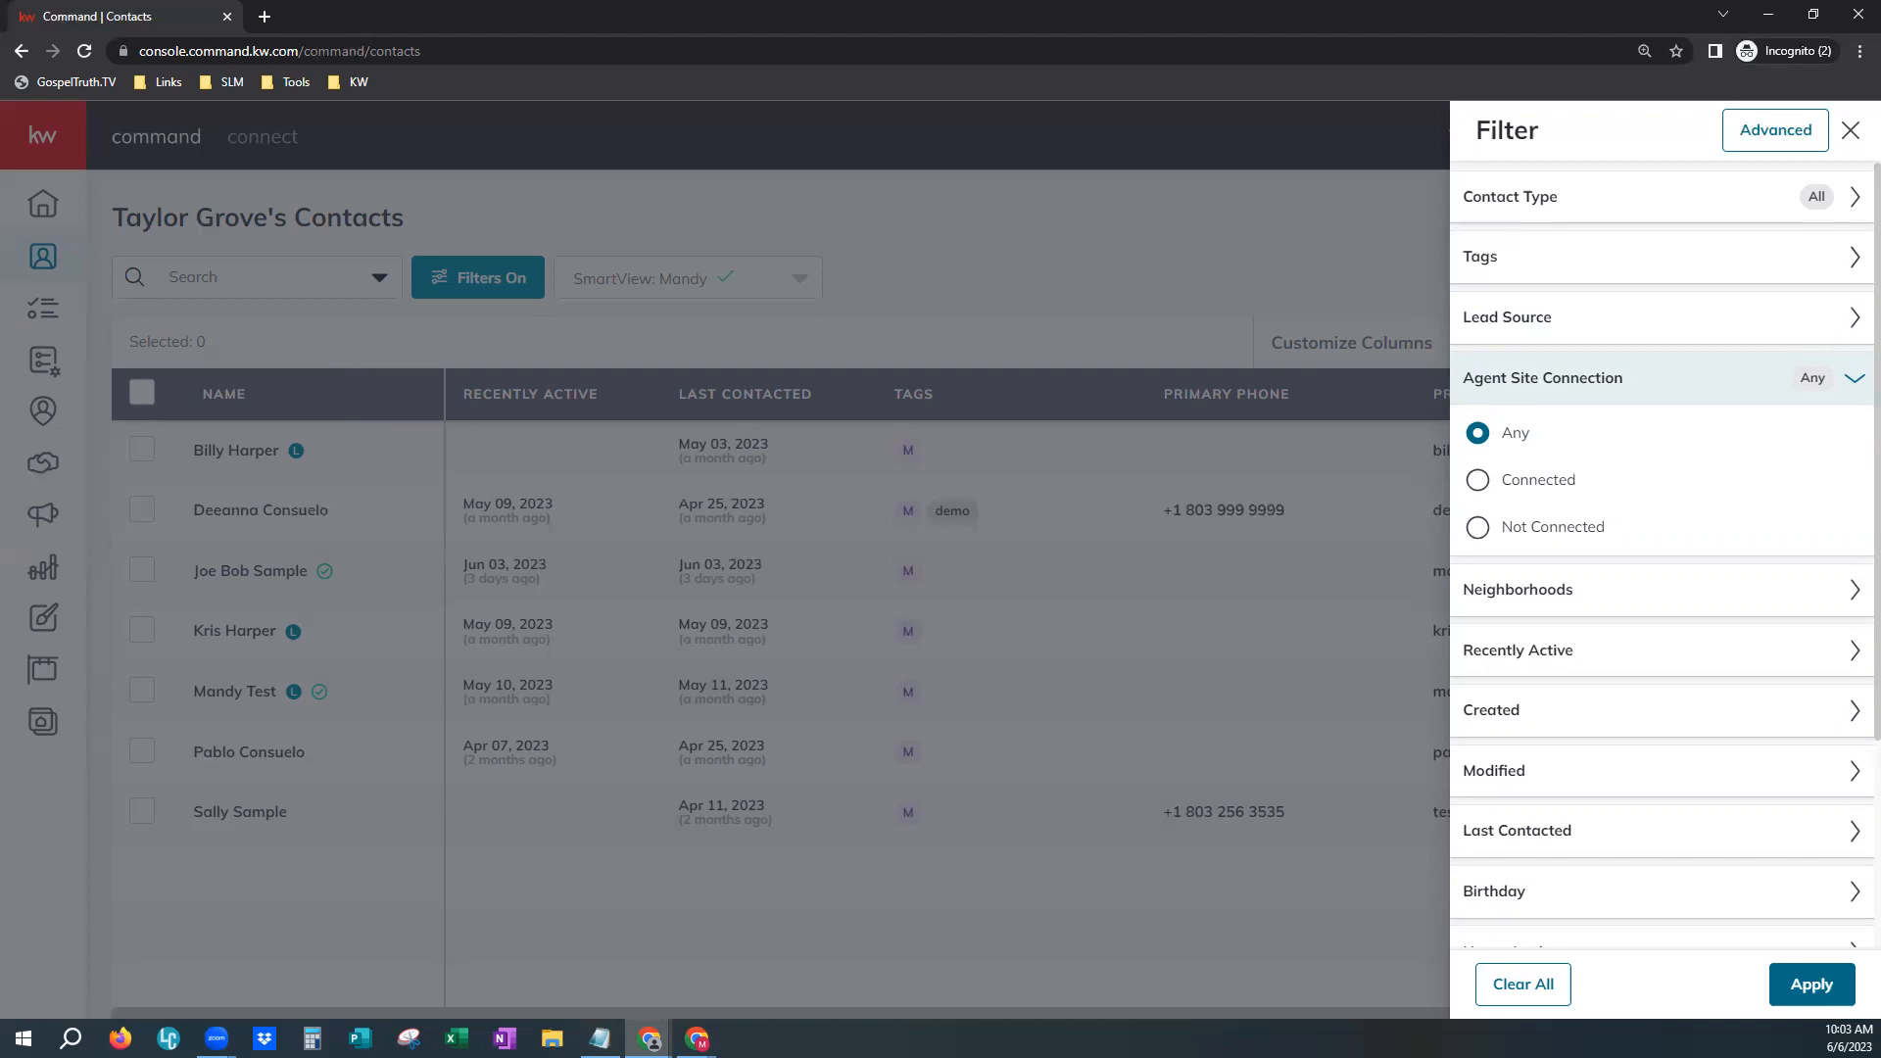
{"action": "left_click", "coordinate": [1566, 378]}
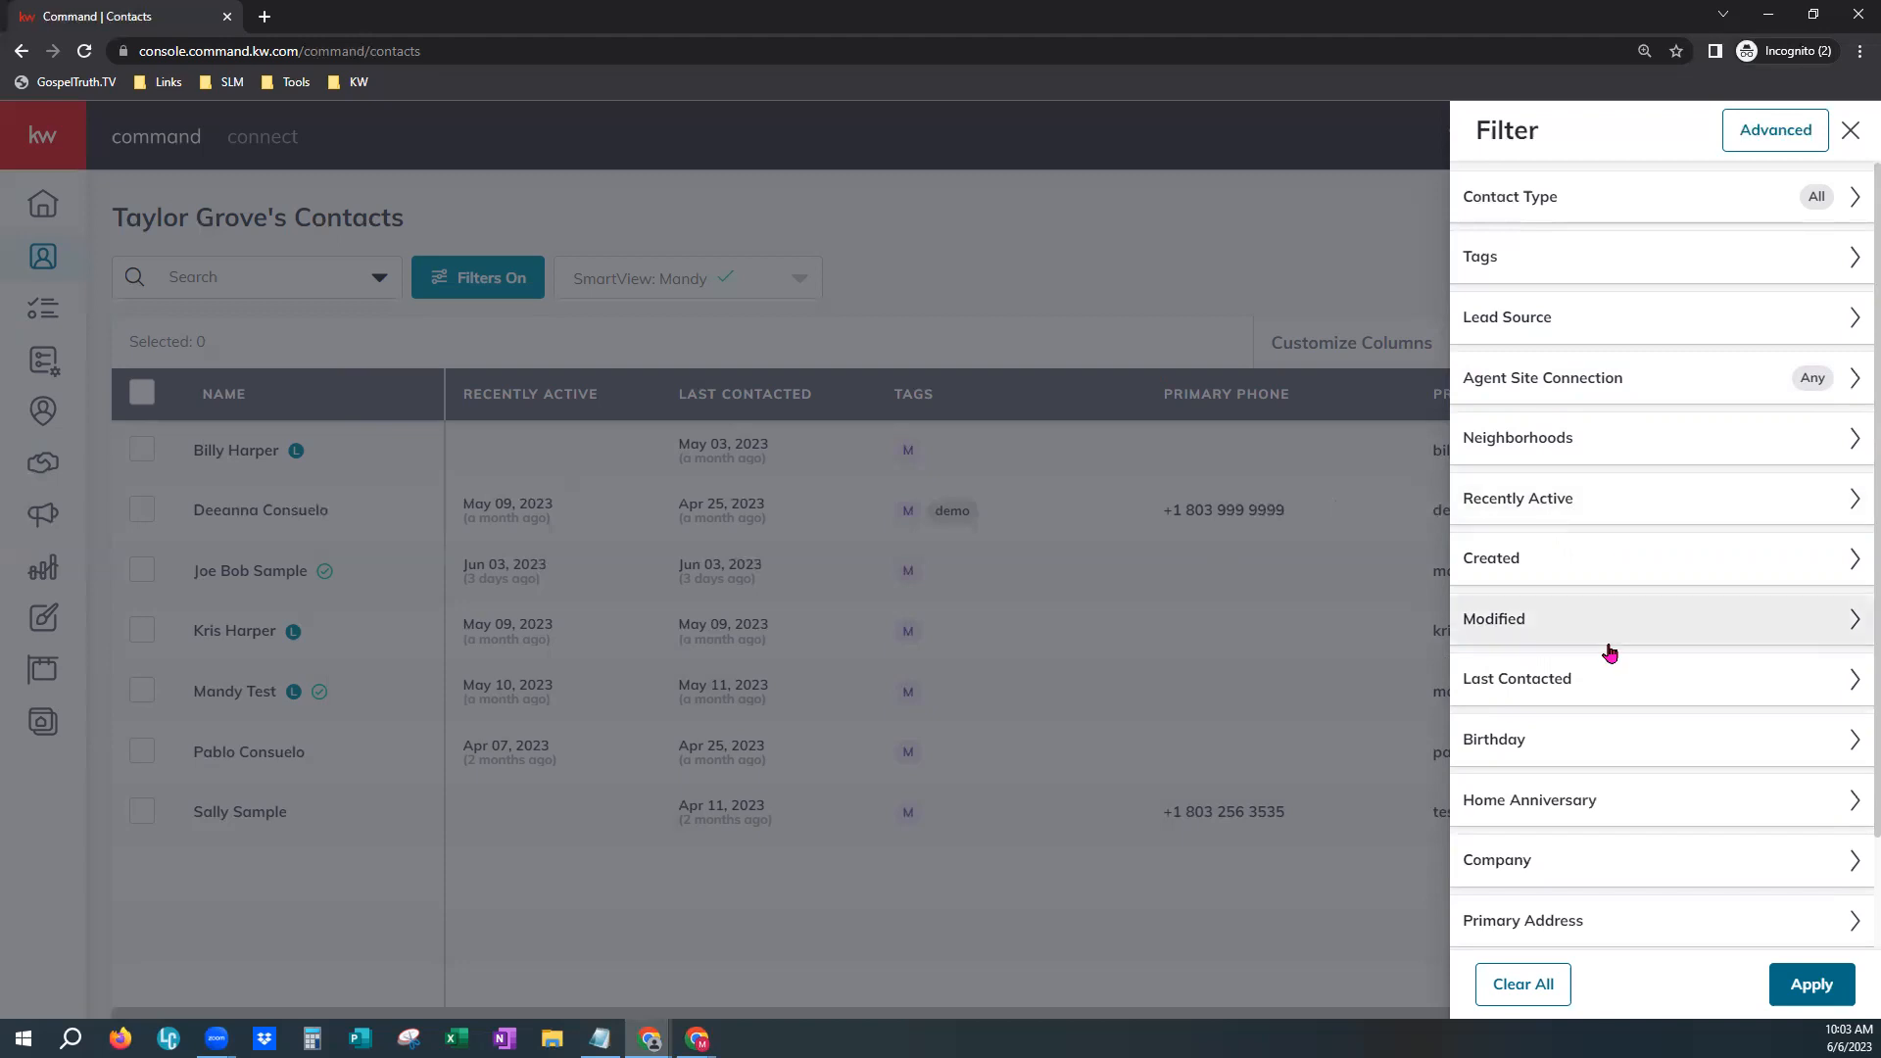
{"action": "scroll", "coordinate": [1611, 647], "scroll_direction": "down", "scroll_amount": 2}
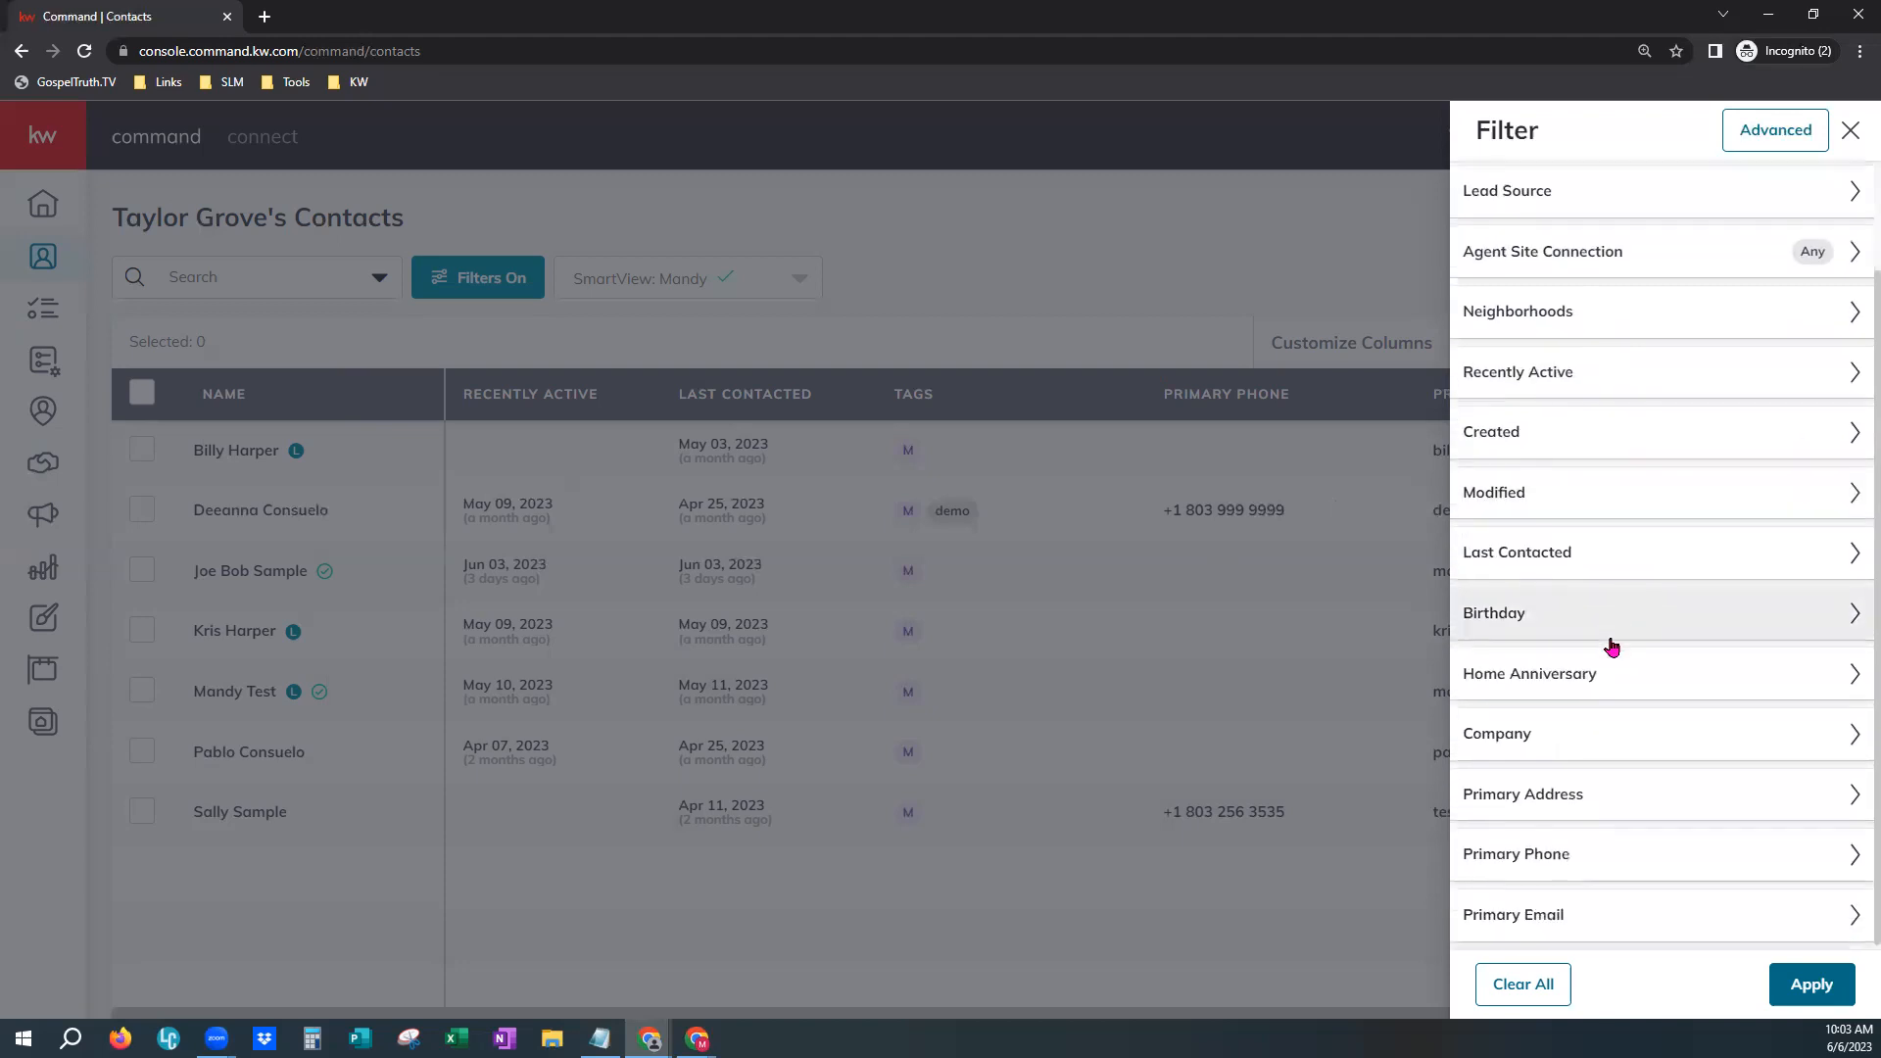
{"action": "scroll", "coordinate": [1611, 642], "scroll_direction": "up", "scroll_amount": 2}
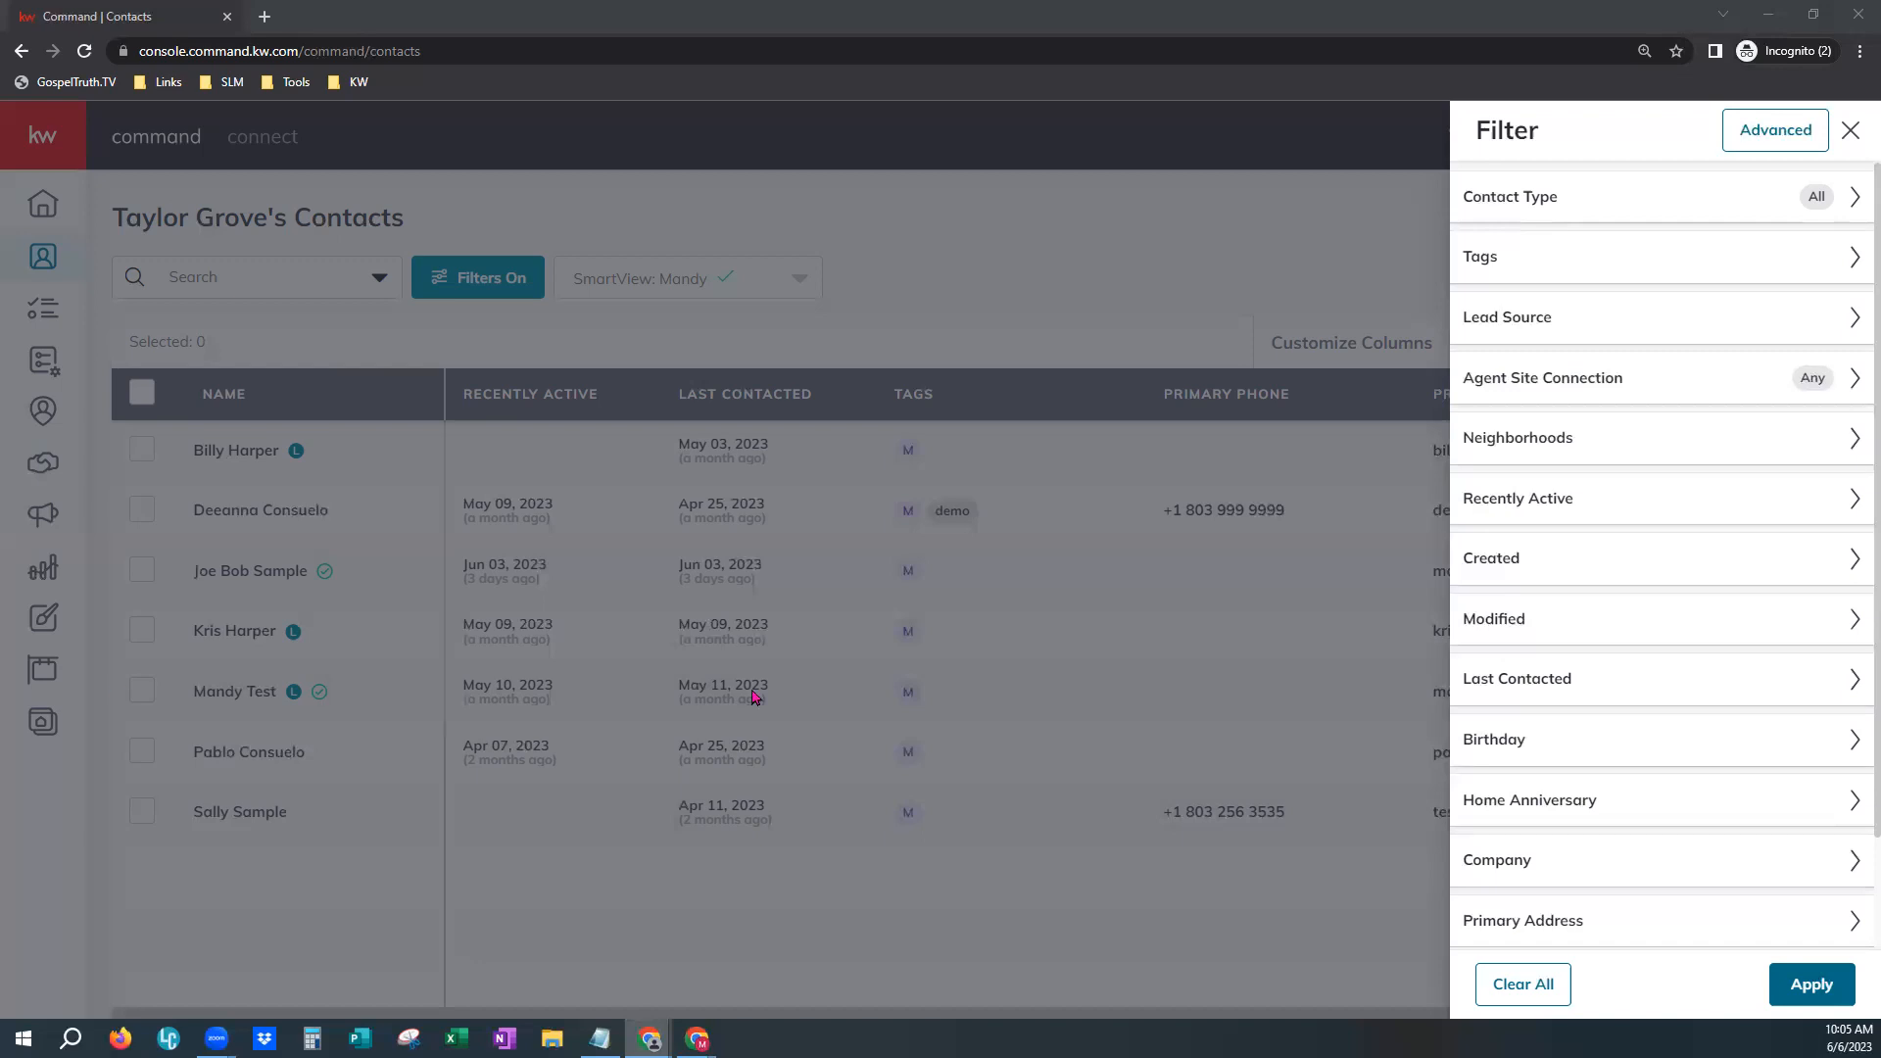
- Expand the Neighborhoods section to examine its search and neighborhood options, and collapse it again
{"action": "left_click", "coordinate": [1576, 449]}
{"action": "left_click", "coordinate": [1575, 449]}
{"action": "left_click", "coordinate": [1653, 453]}
{"action": "left_click", "coordinate": [1597, 487]}
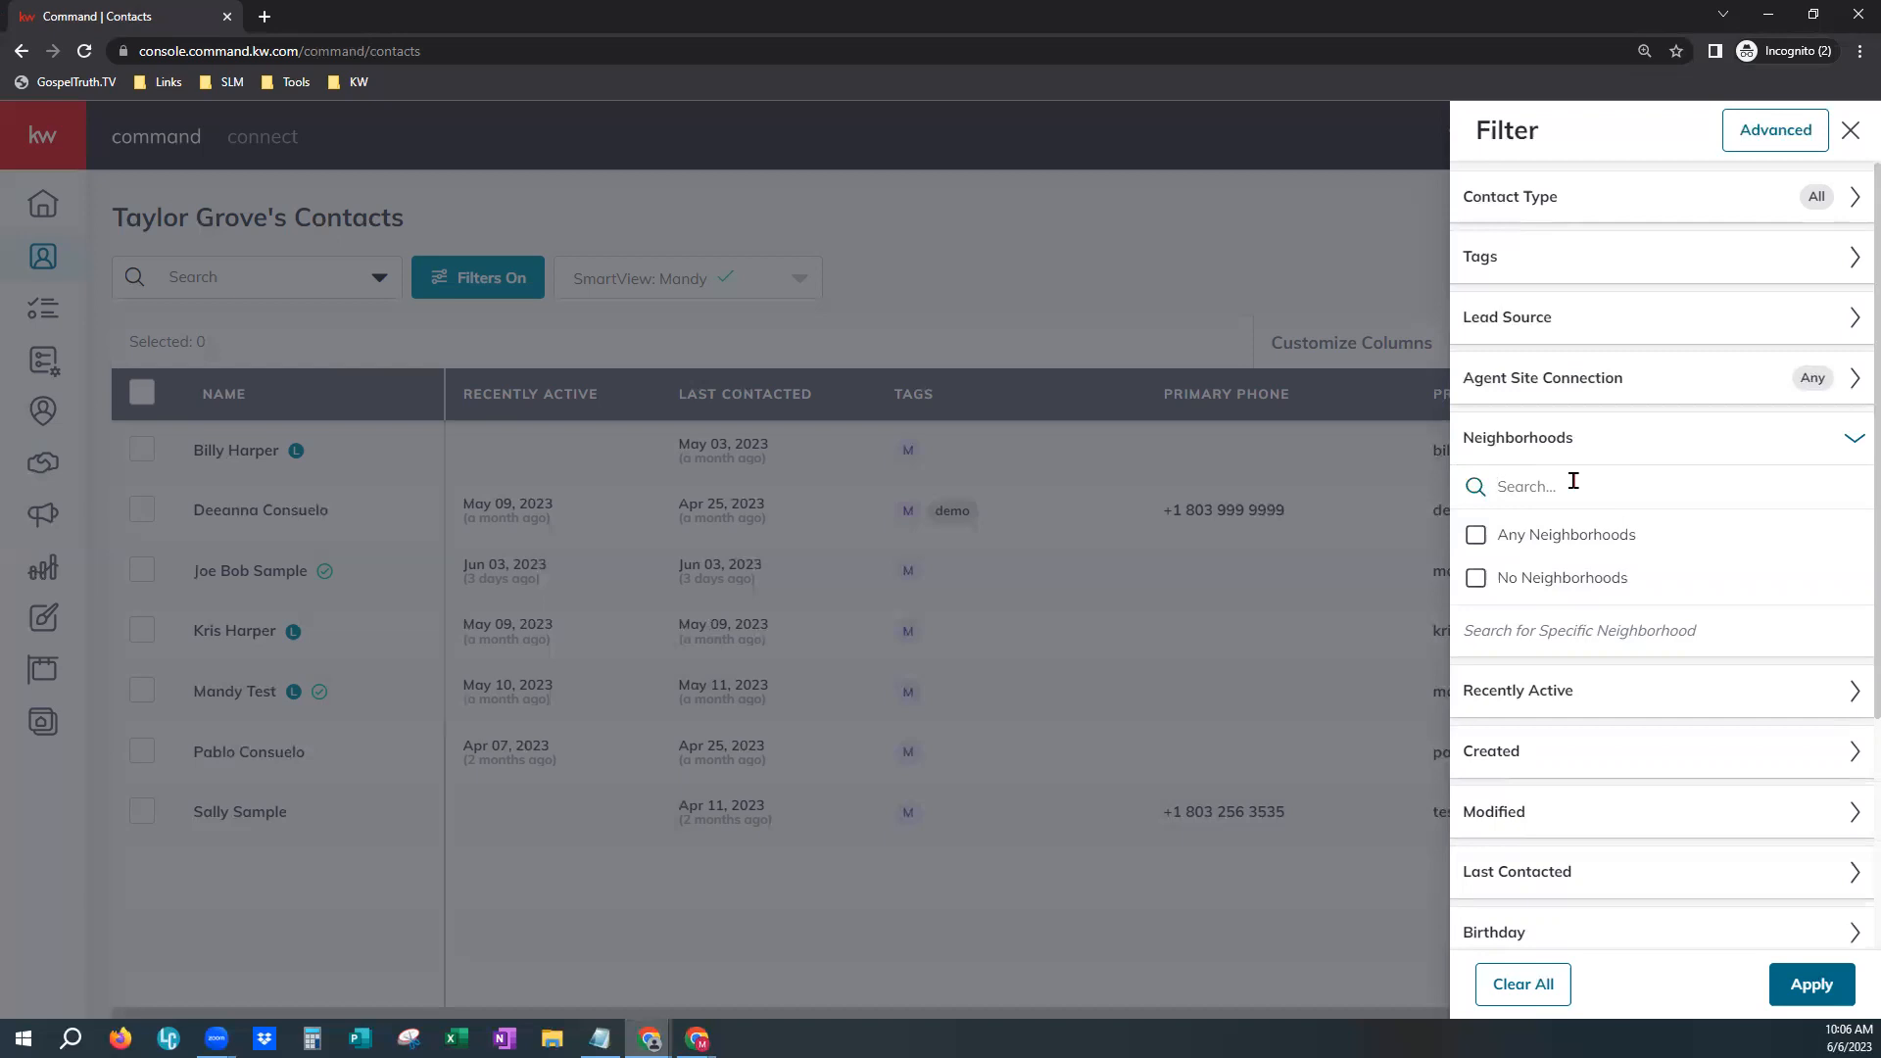
{"action": "scroll", "coordinate": [1549, 441], "scroll_direction": "down", "scroll_amount": 1}
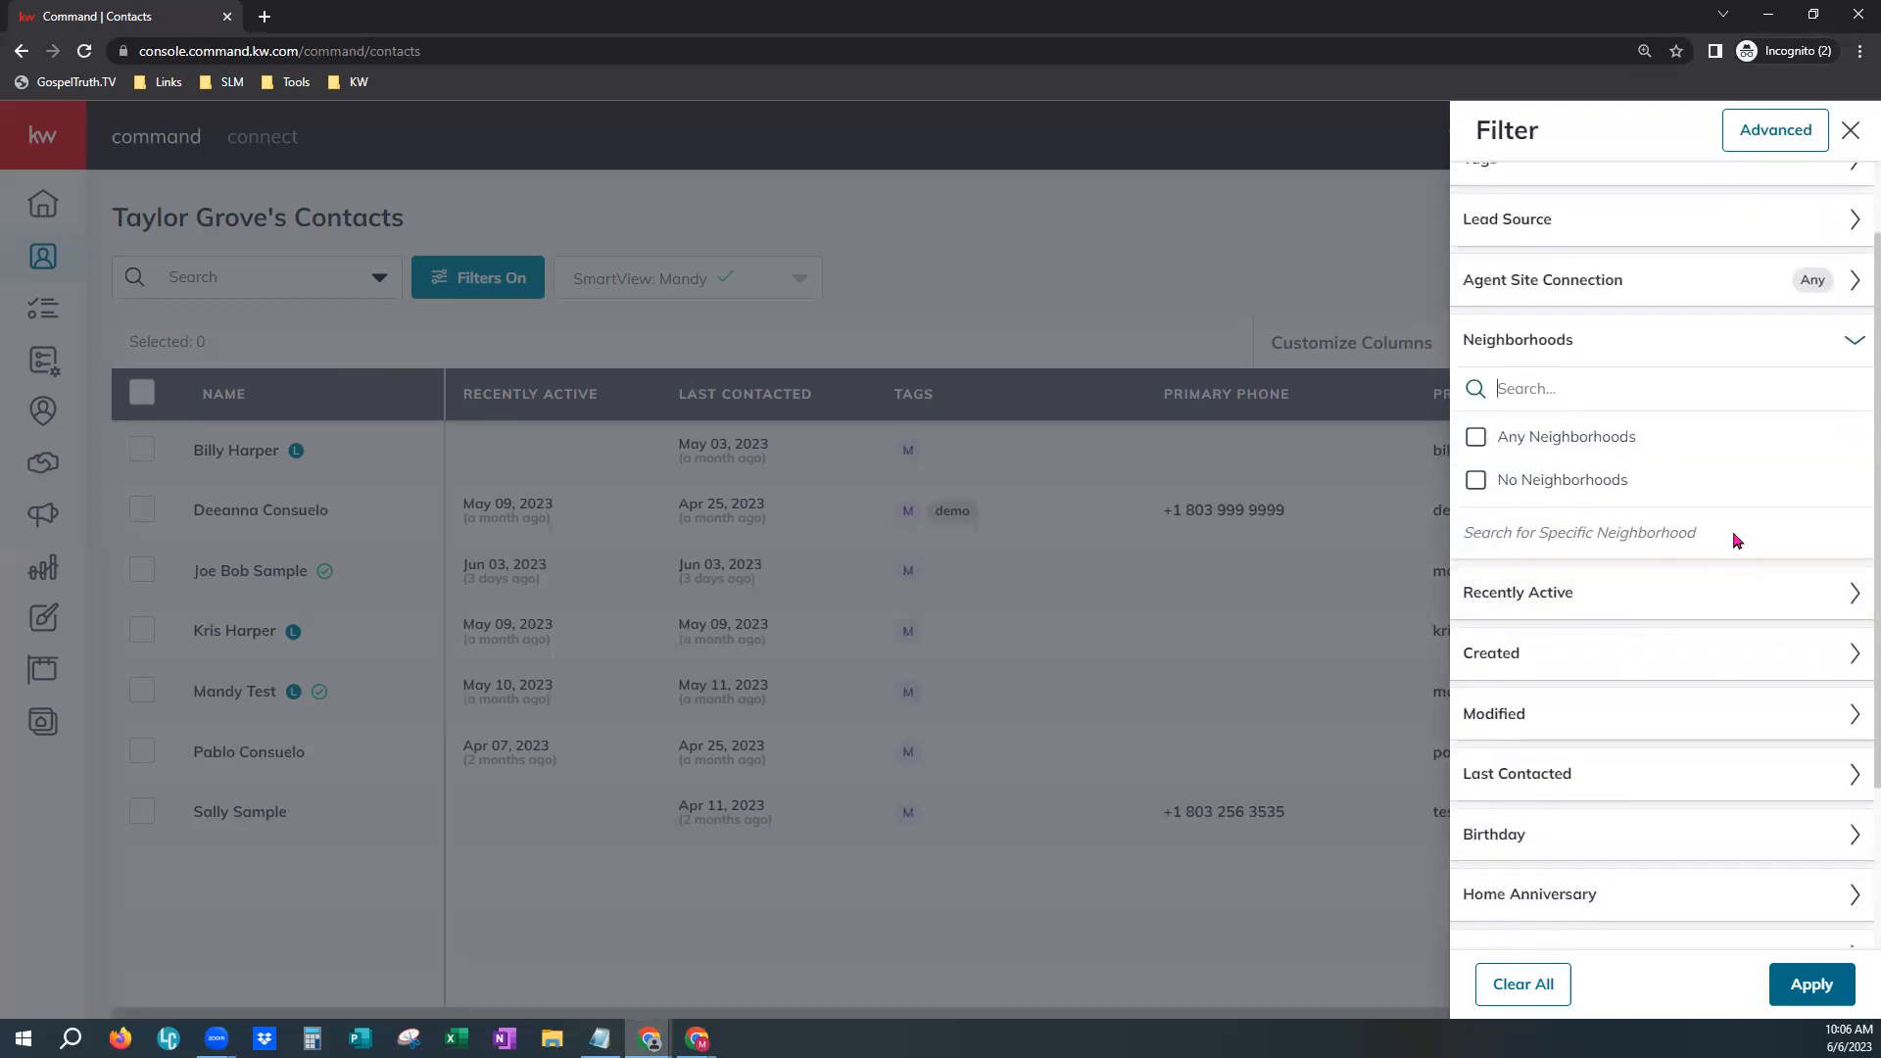
{"action": "left_click", "coordinate": [1854, 343]}
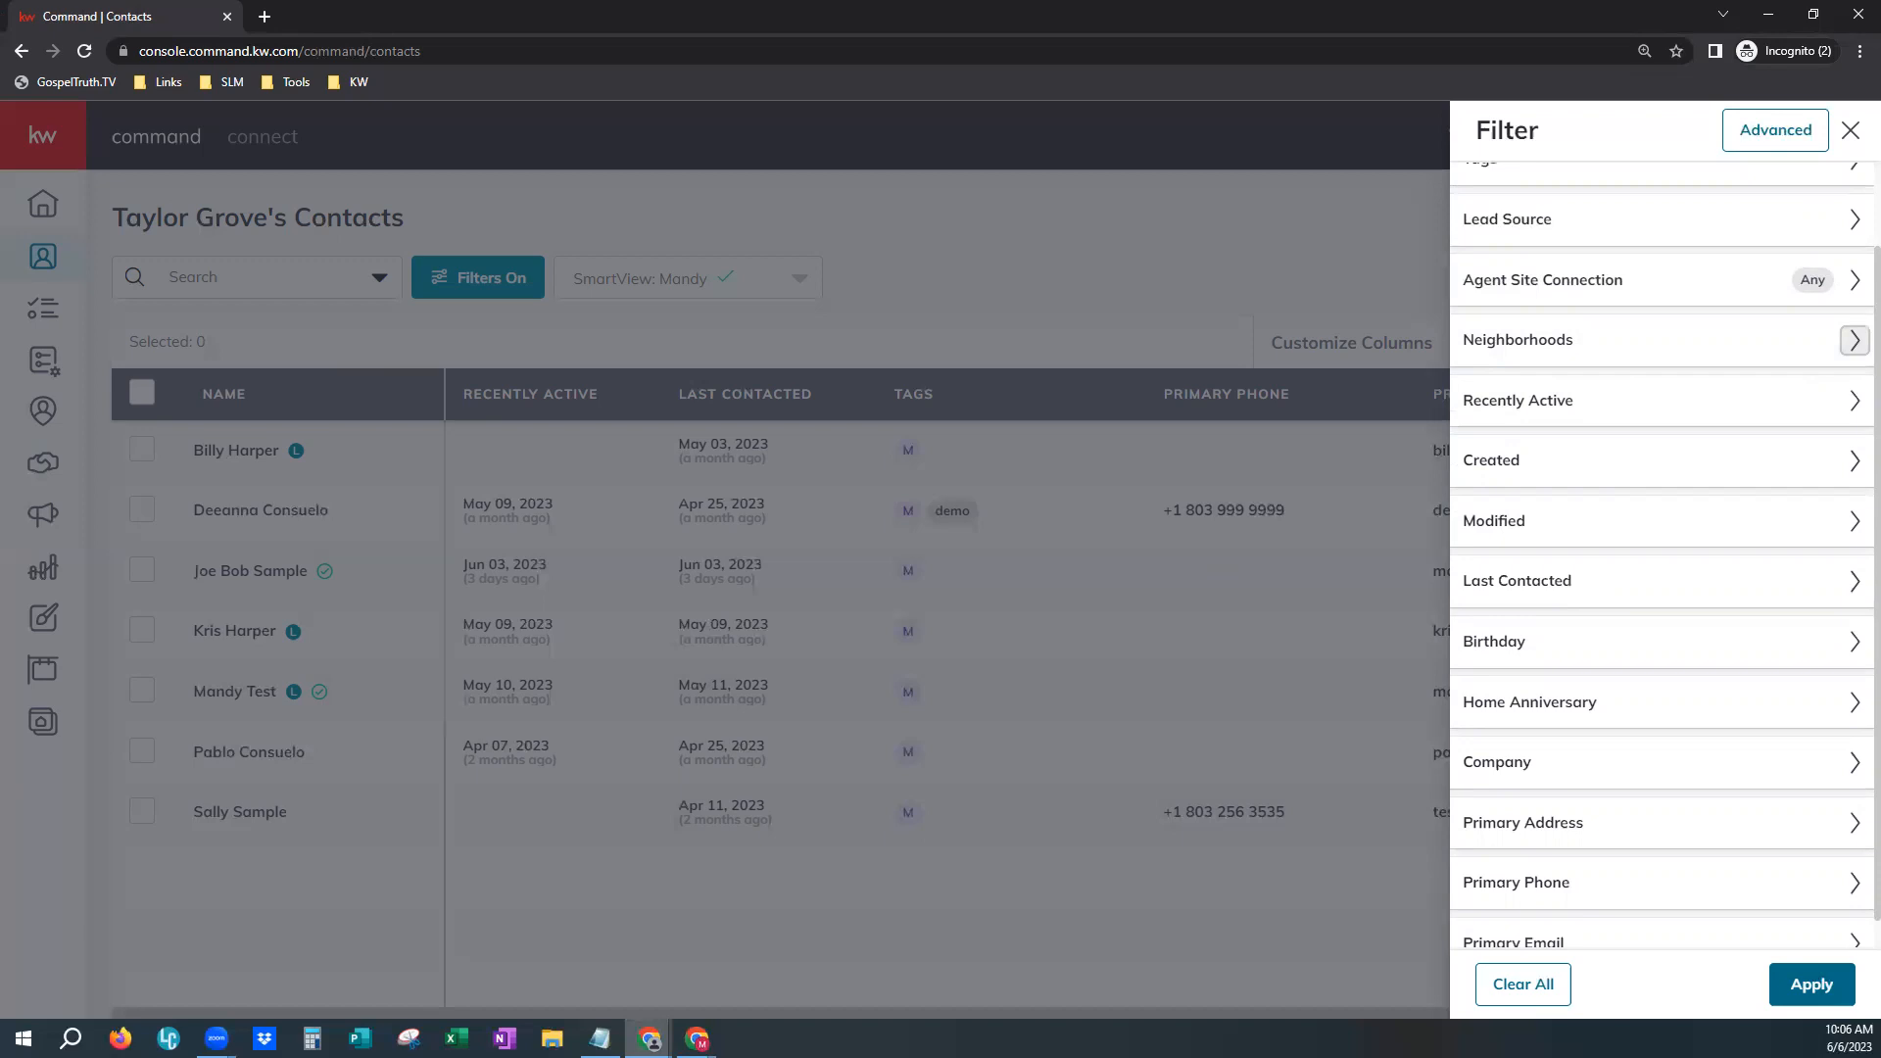
- Examine the Recently Active filter's Longer than and Within last conditions and its time units, and collapse the section
{"action": "left_click", "coordinate": [1685, 410]}
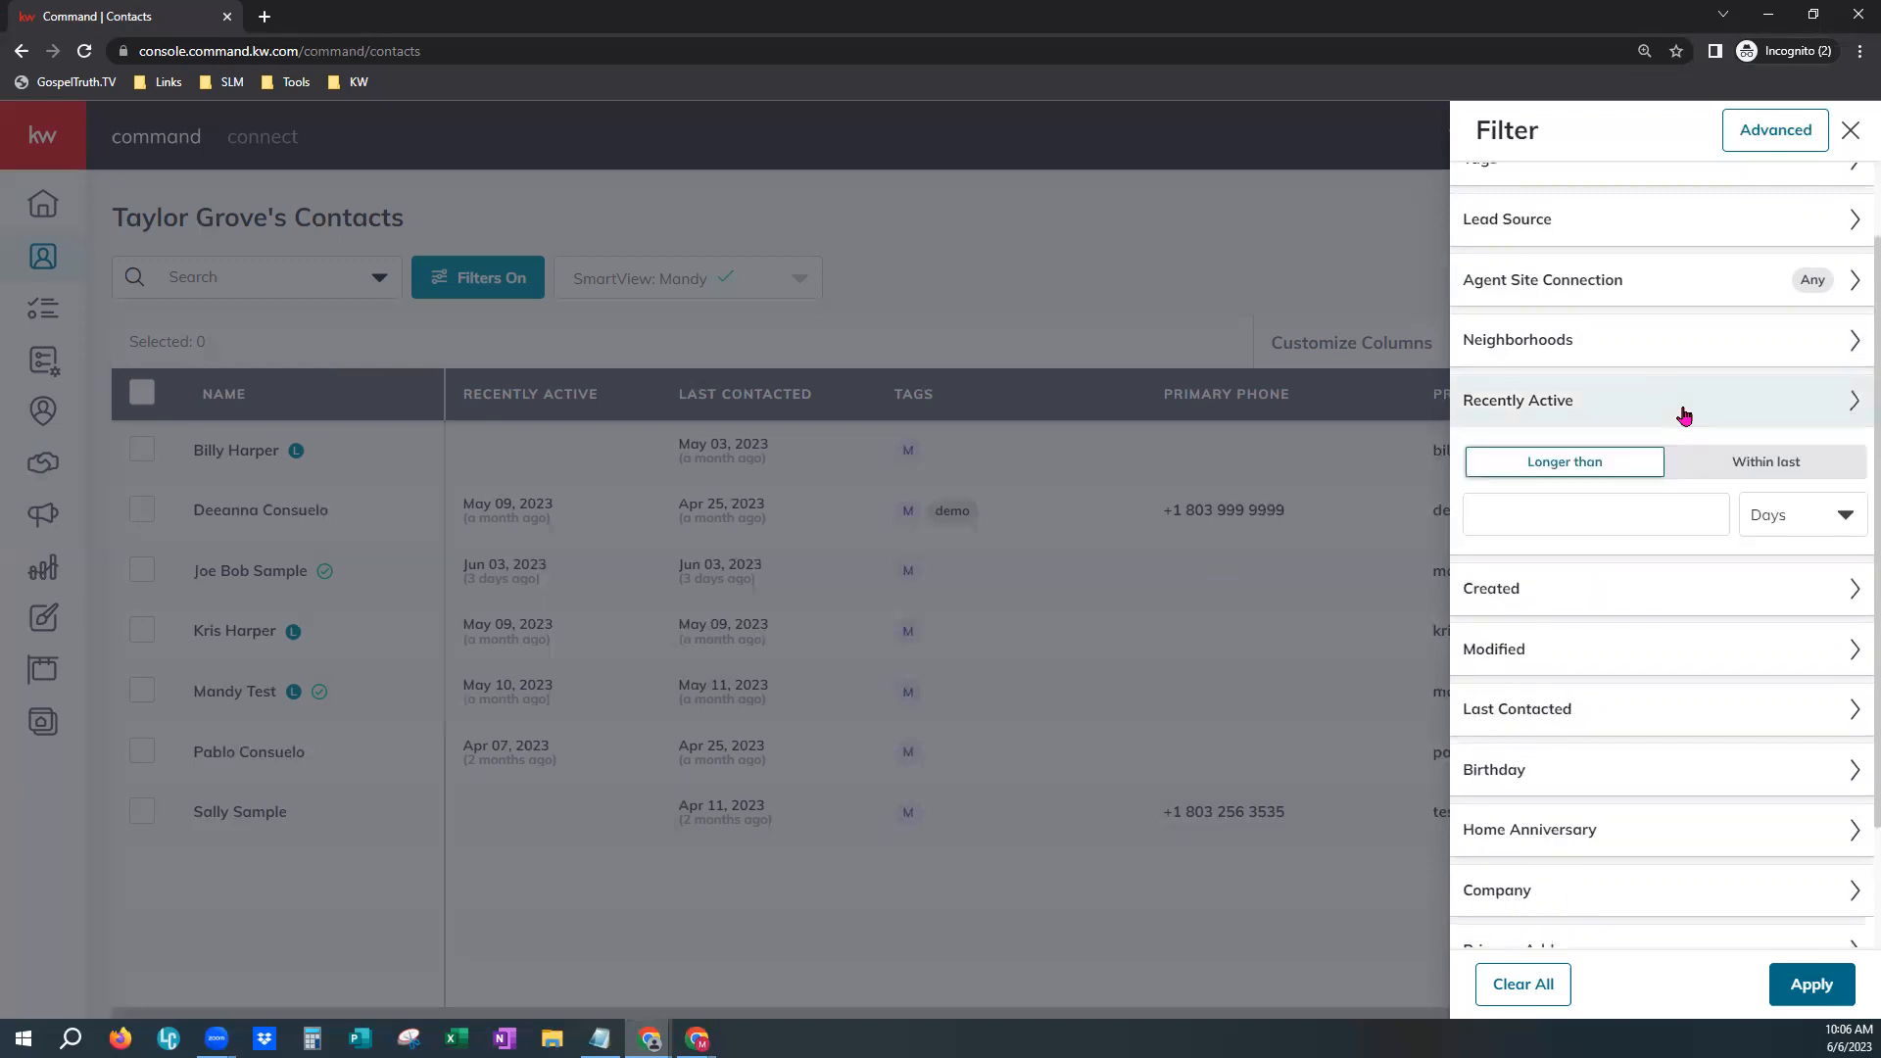
{"action": "left_click", "coordinate": [1538, 476]}
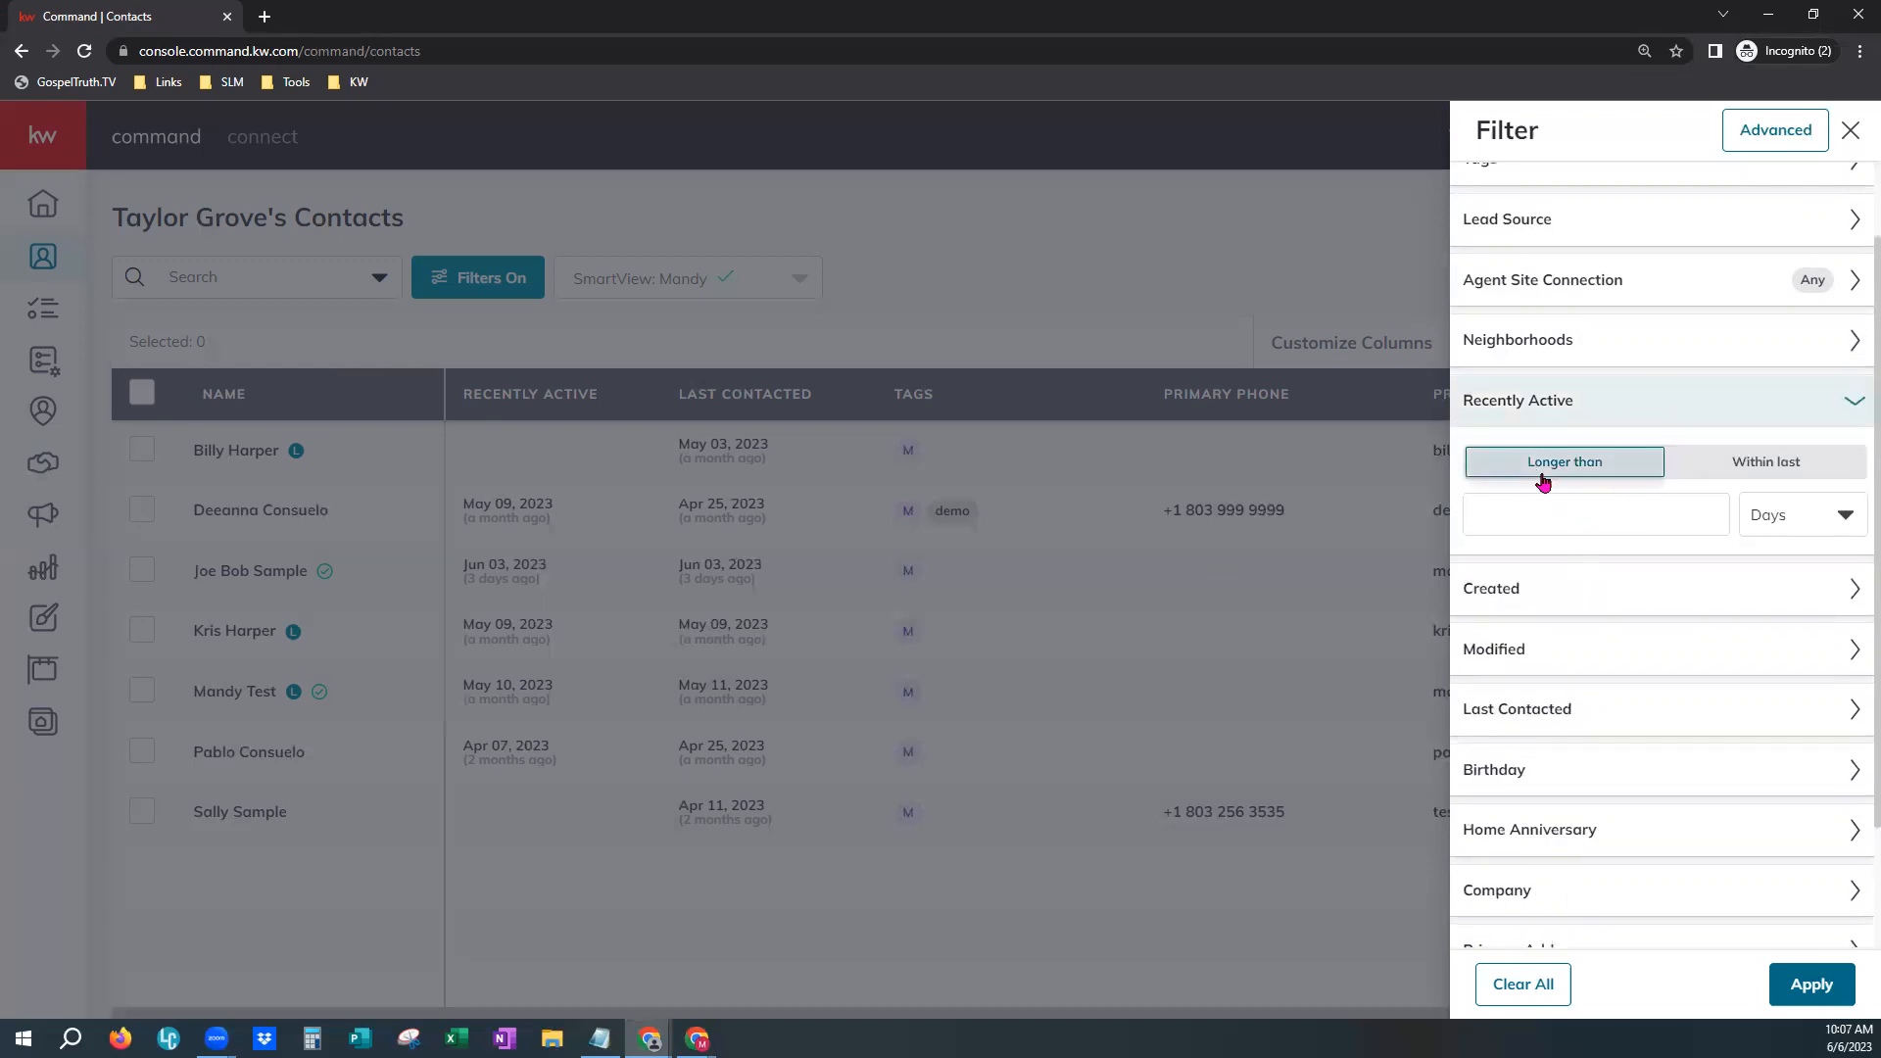
{"action": "left_click", "coordinate": [1803, 467]}
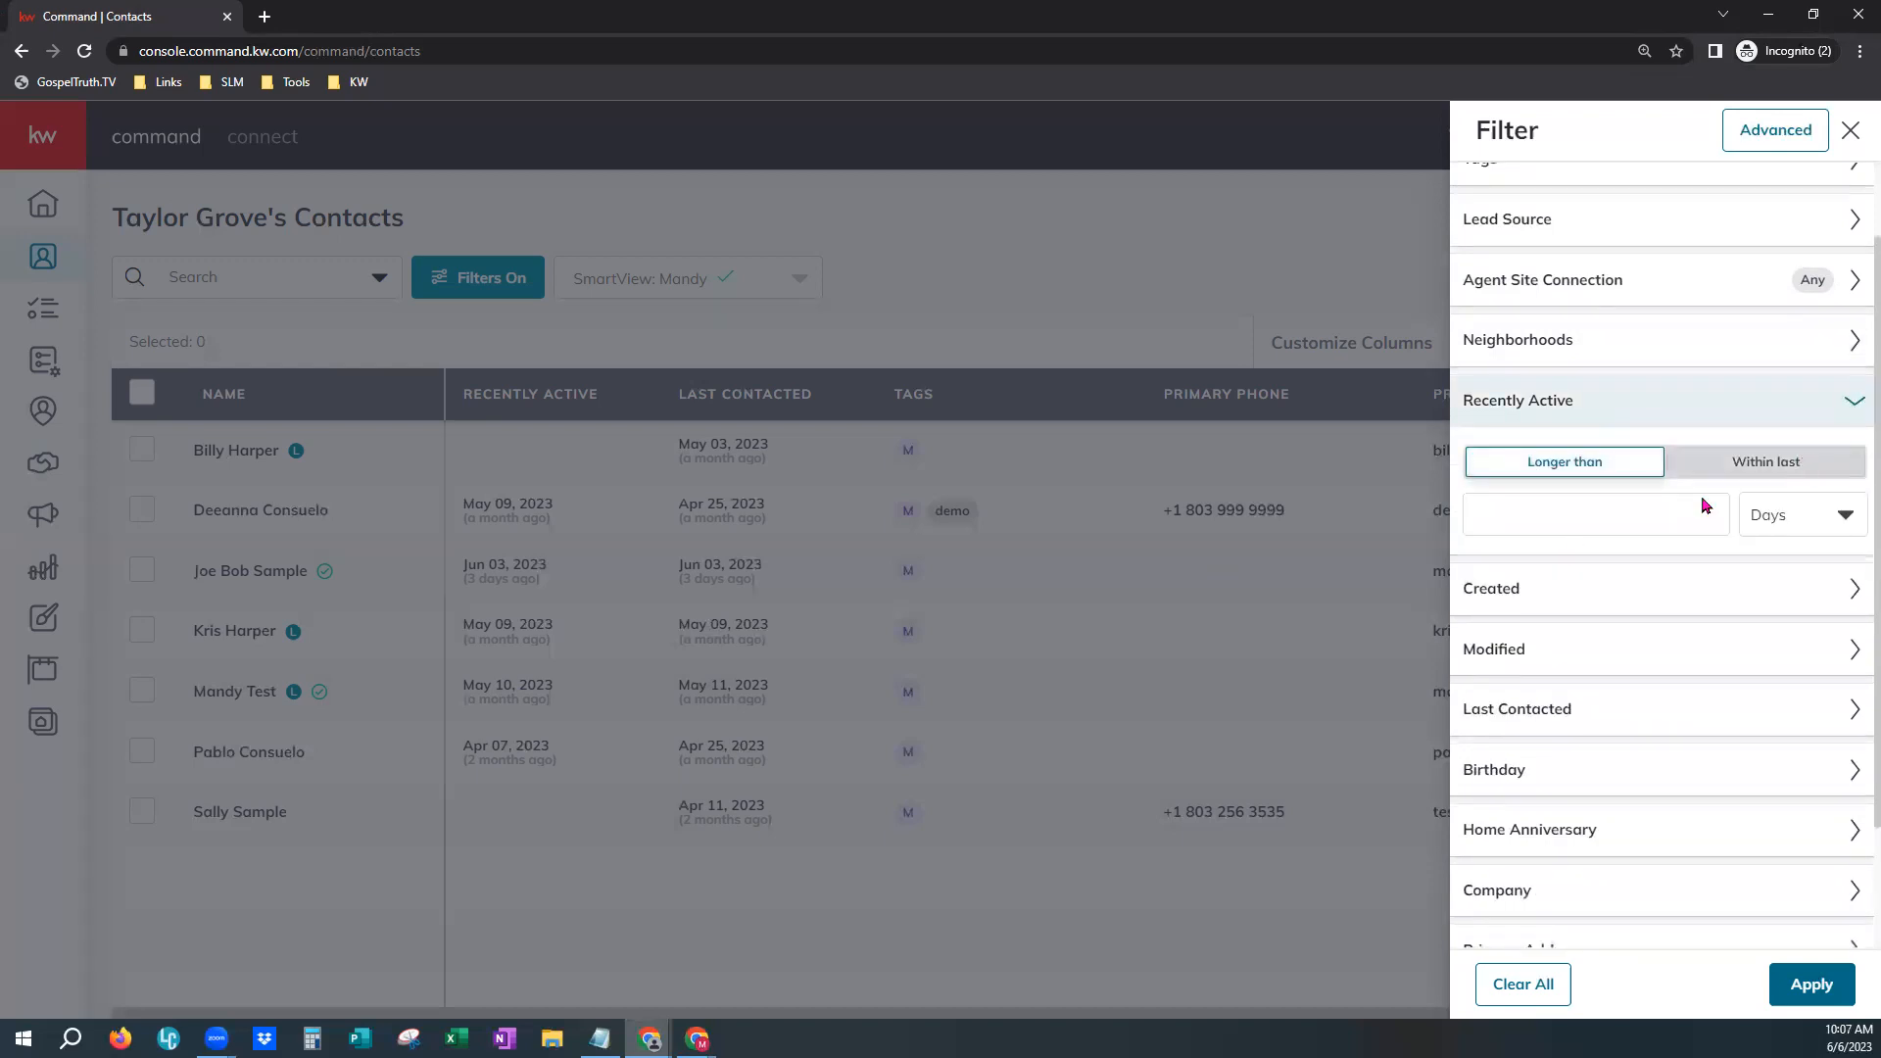
{"action": "left_click", "coordinate": [1622, 512]}
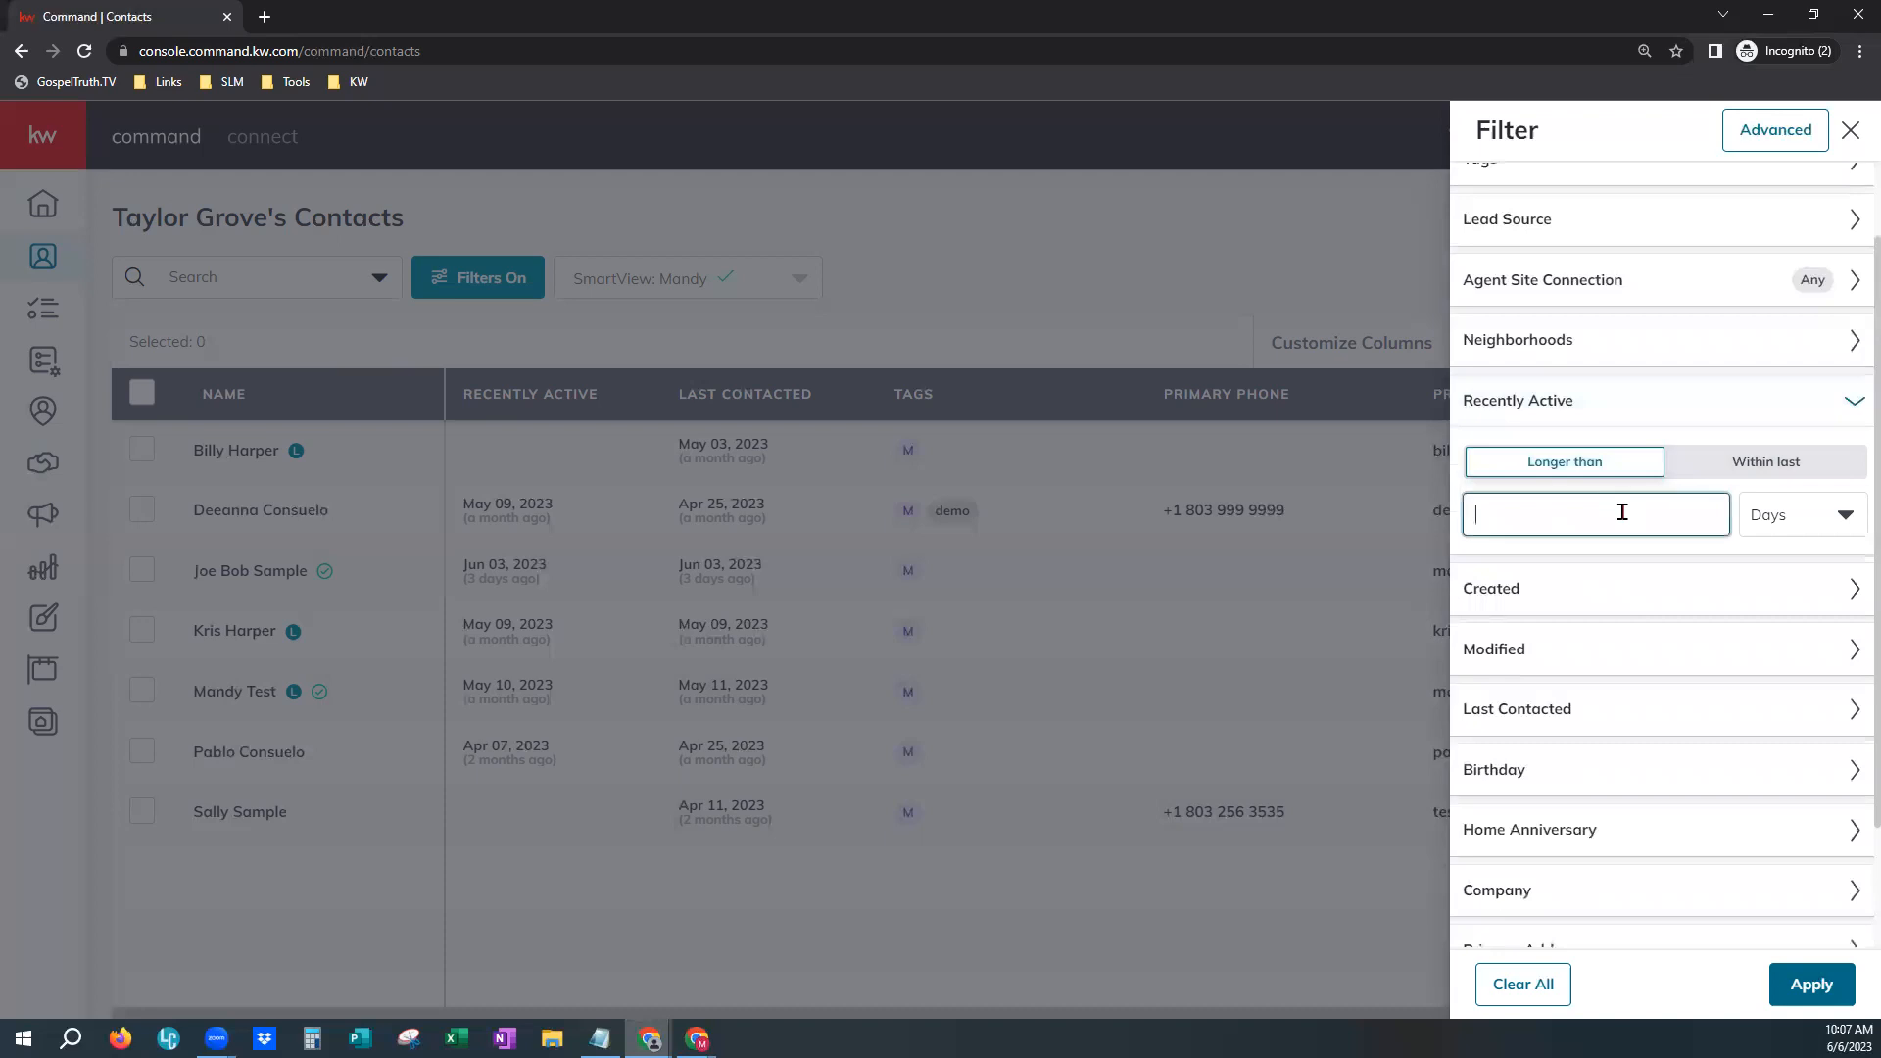
{"action": "left_click", "coordinate": [1791, 529]}
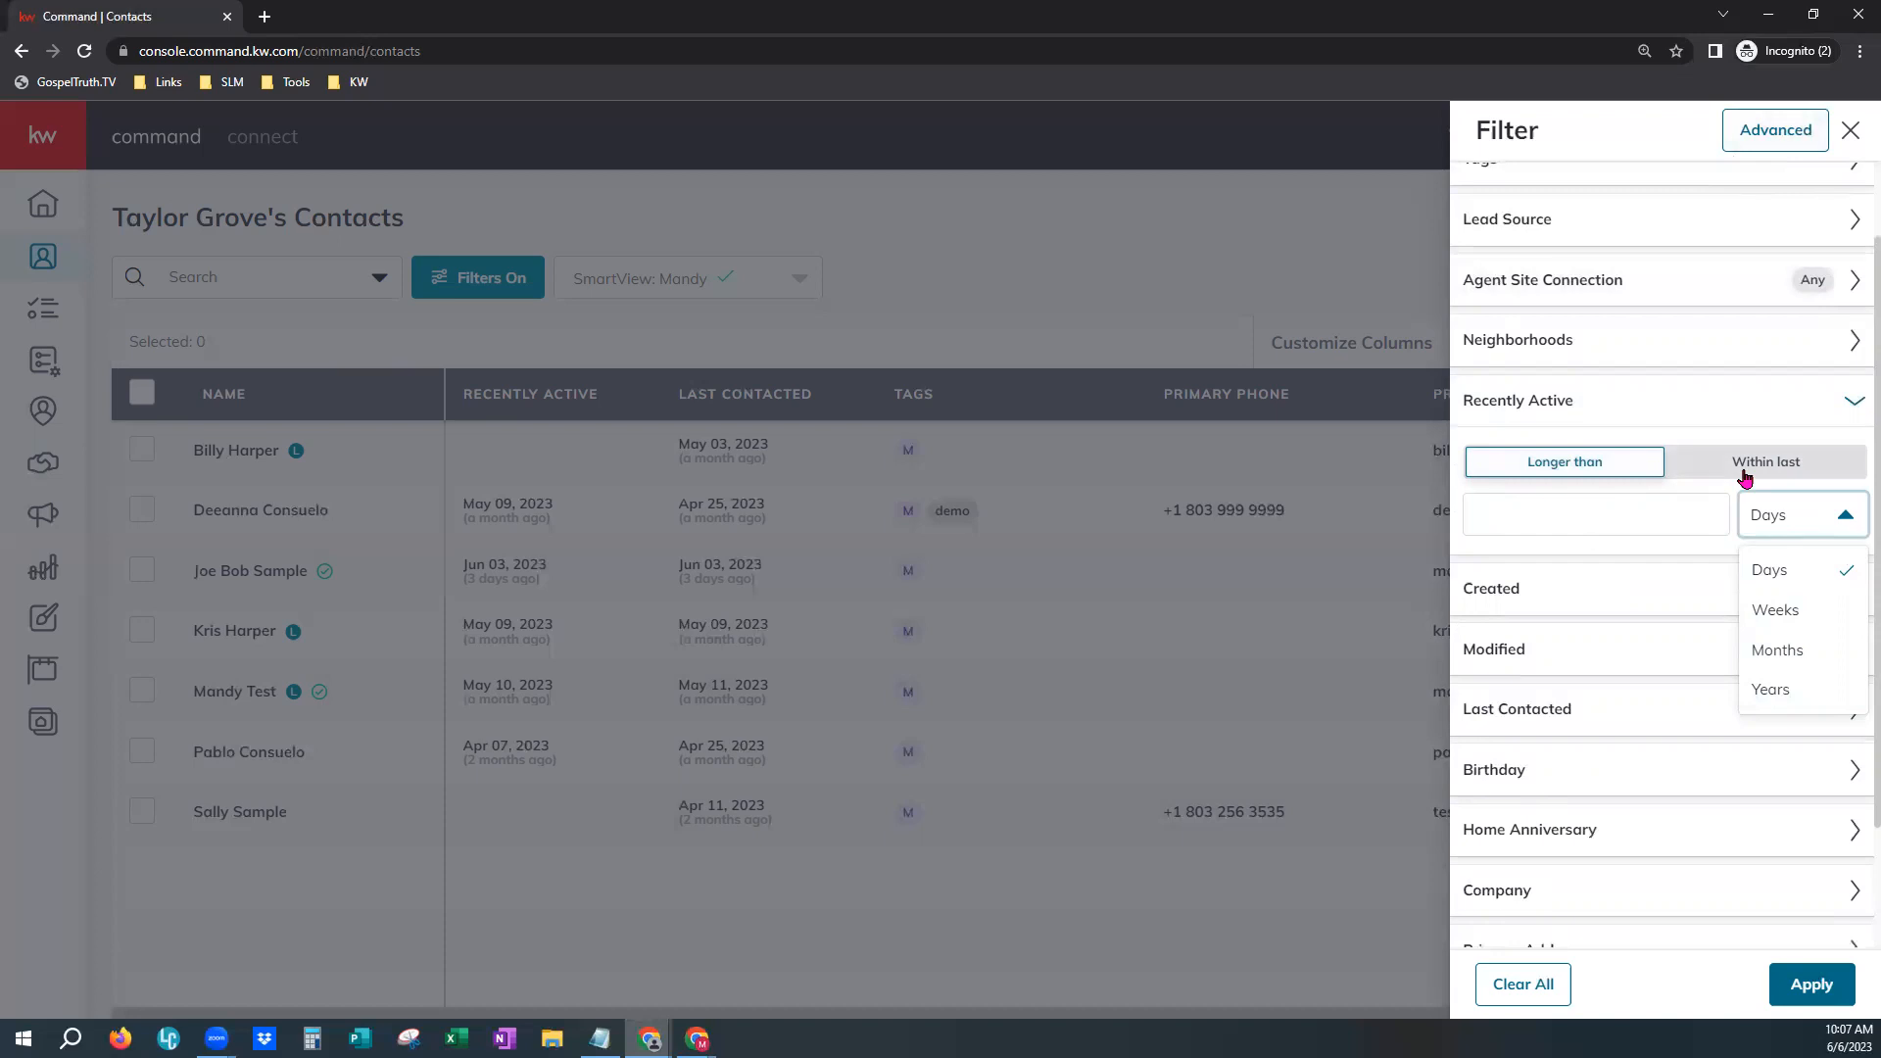
{"action": "left_click", "coordinate": [1732, 418]}
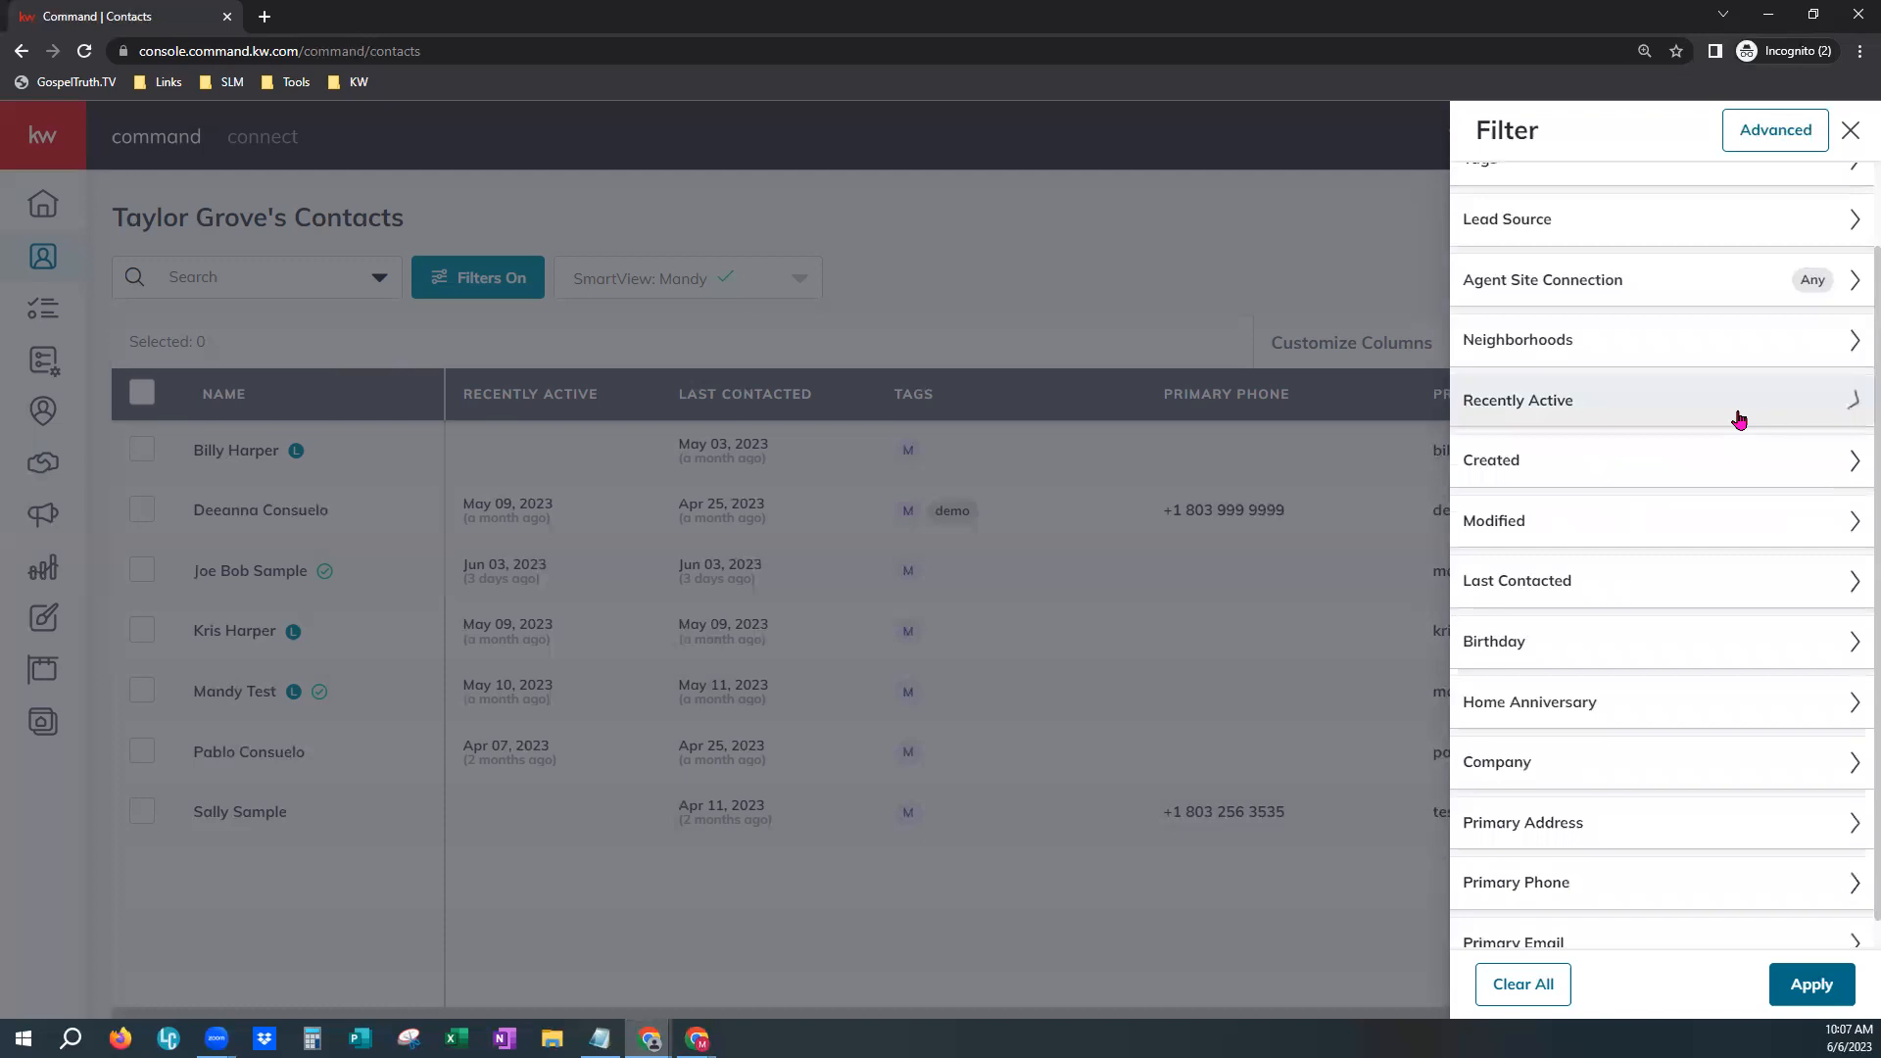
- Examine the Created filter's amount field and time-unit choices, and collapse the section
{"action": "left_click", "coordinate": [1596, 474]}
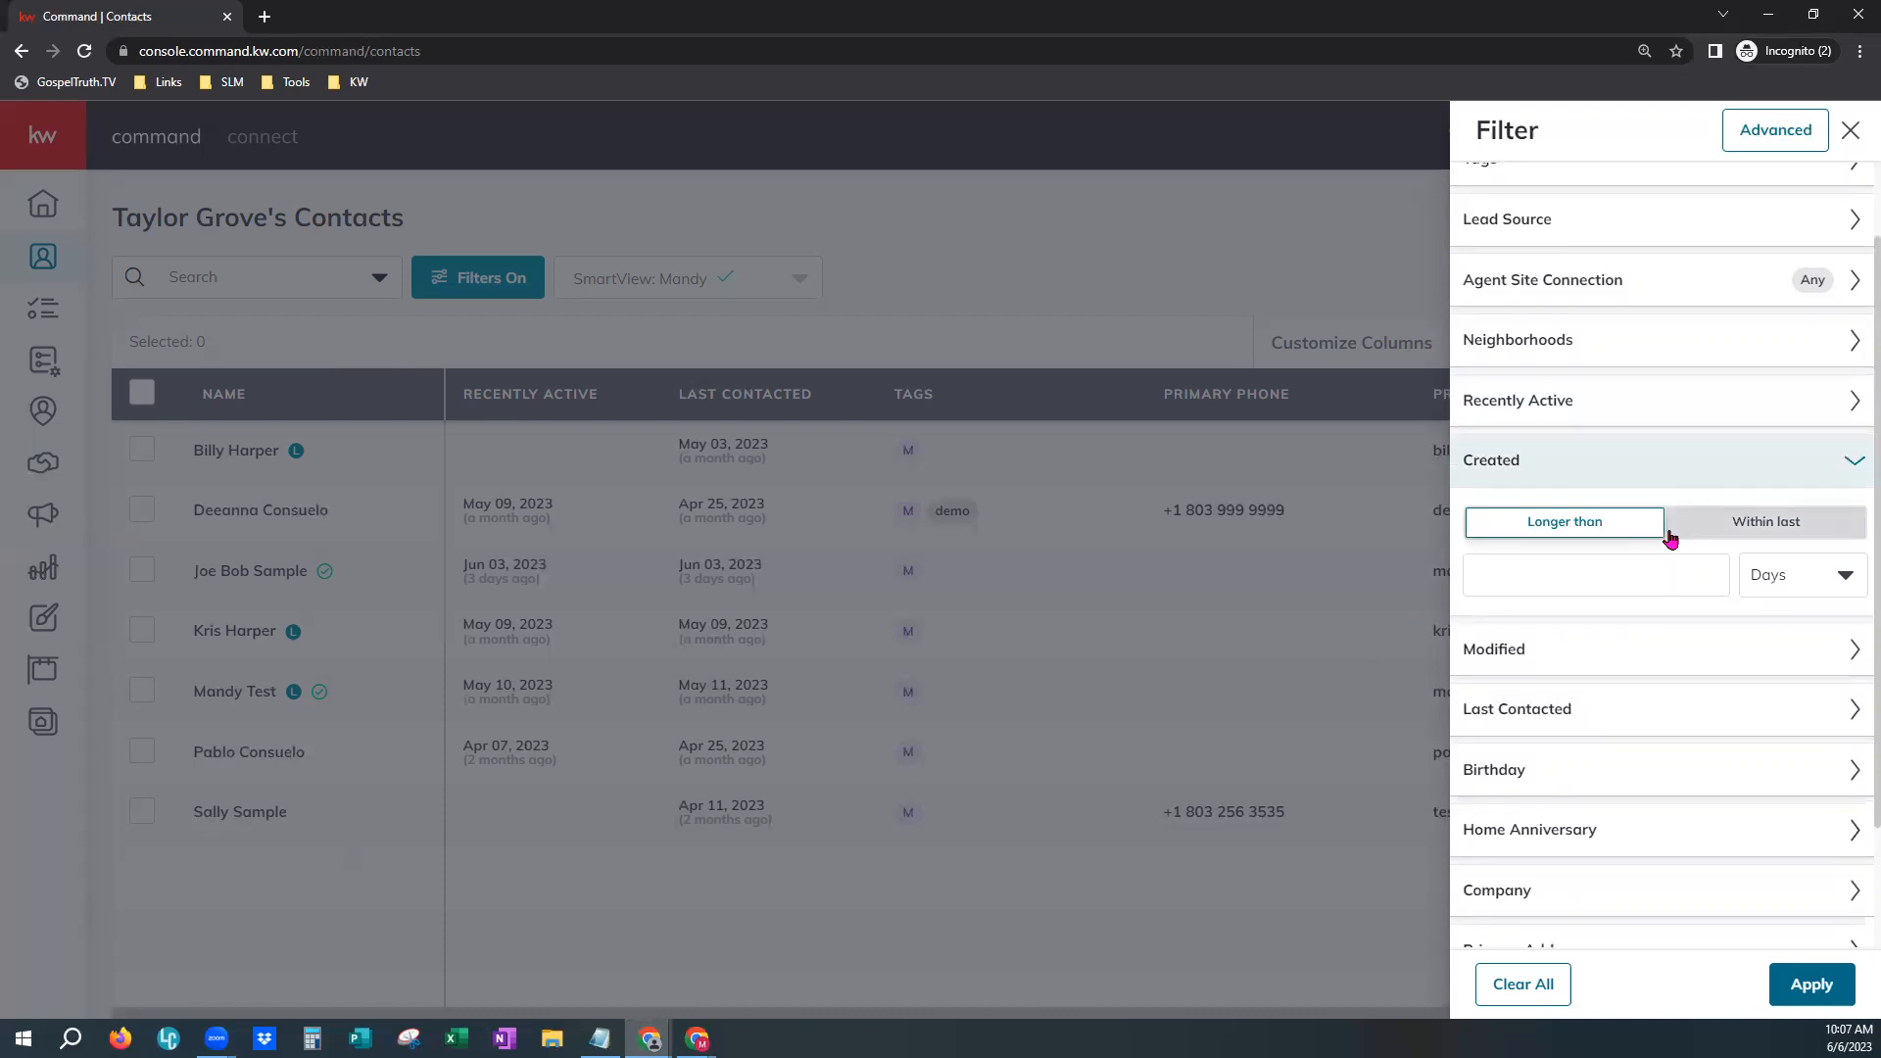
{"action": "left_click", "coordinate": [1578, 574]}
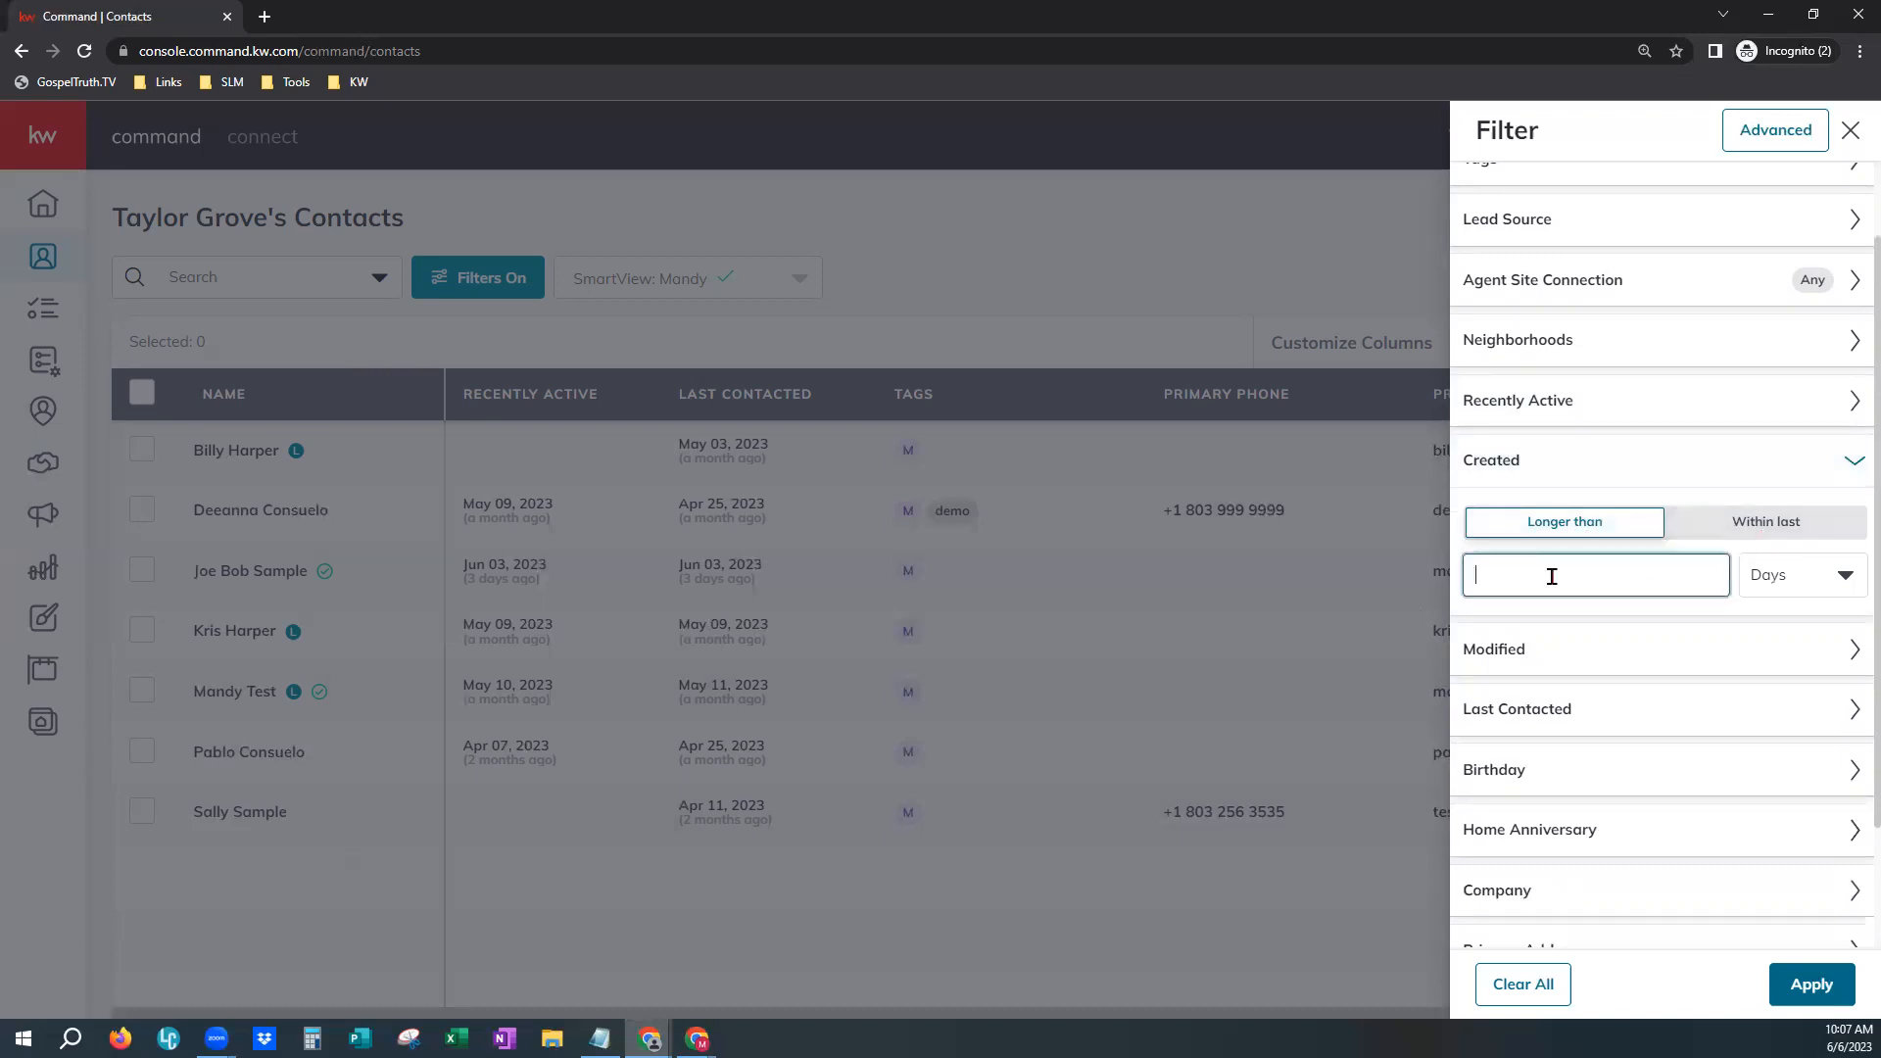
{"action": "left_click", "coordinate": [1833, 588]}
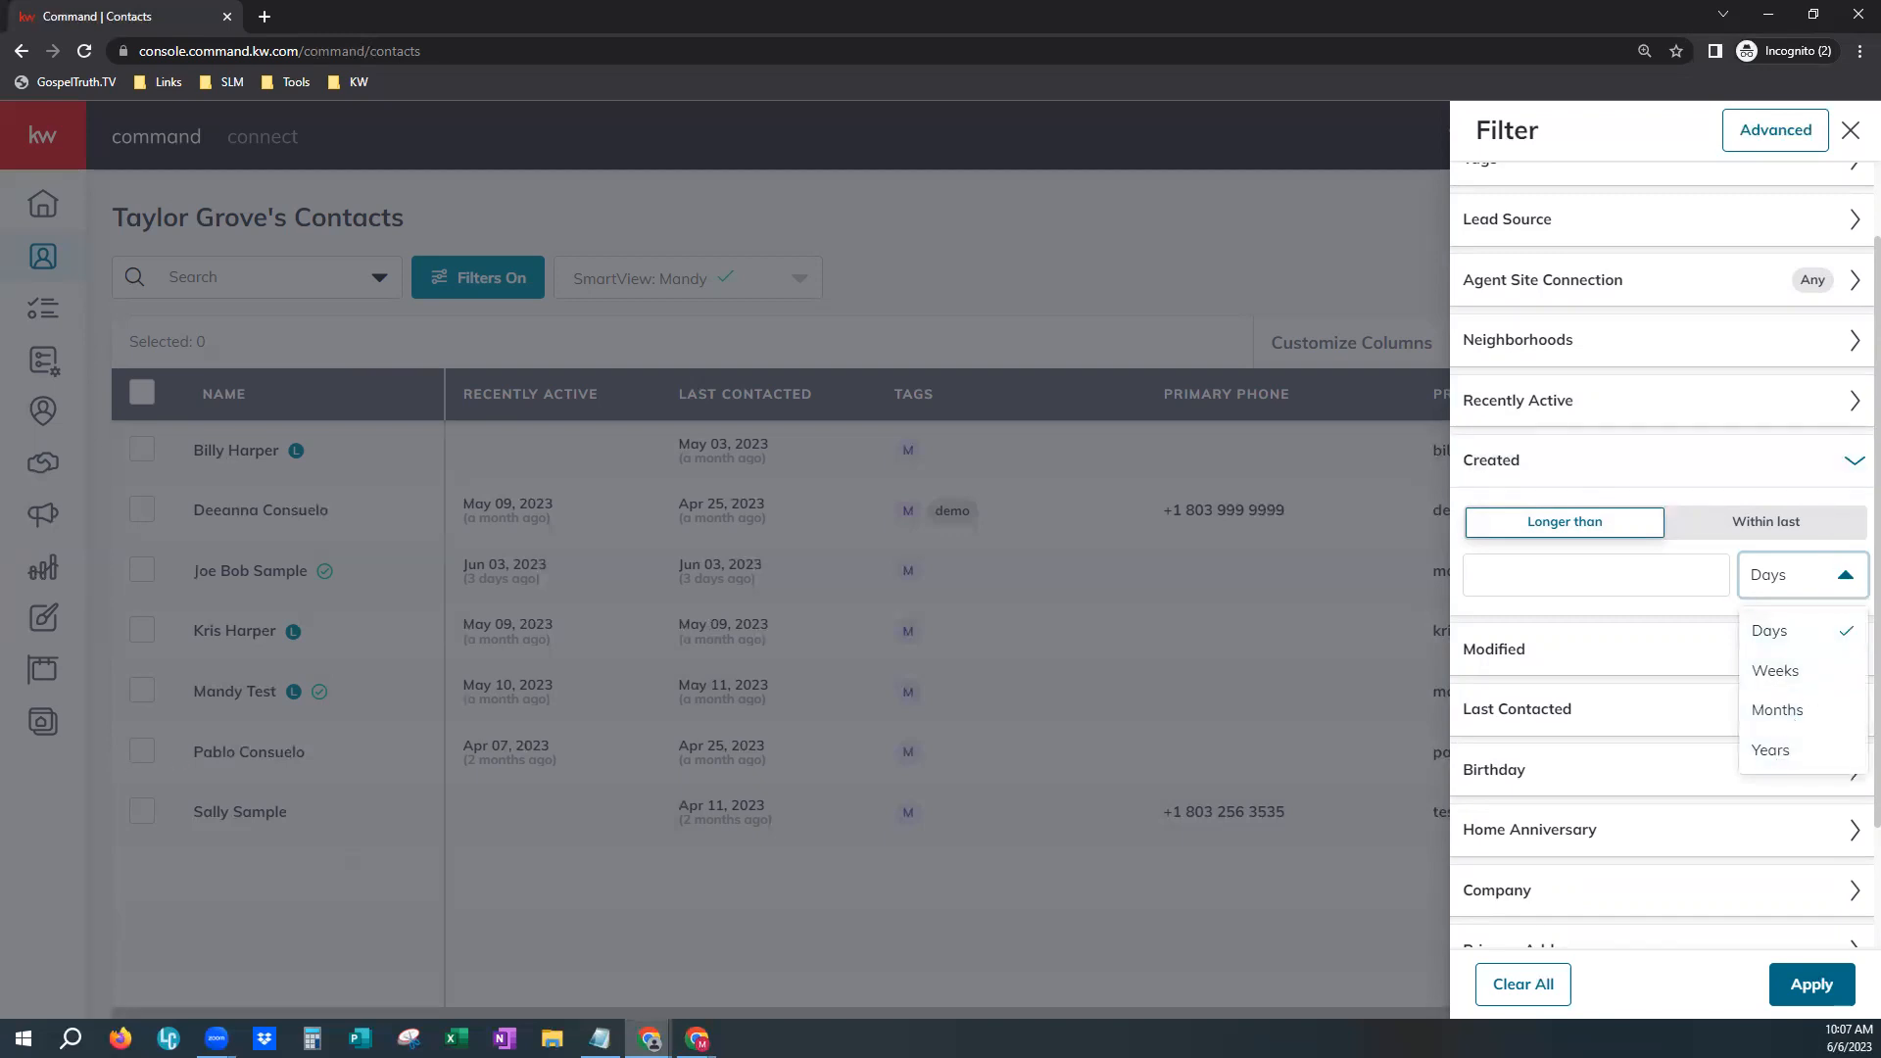
{"action": "left_click", "coordinate": [1634, 472]}
- Examine the Modified filter's conditions and the Last Contacted filter's conditions and time units, collapsing each section after viewing
{"action": "left_click", "coordinate": [1543, 526]}
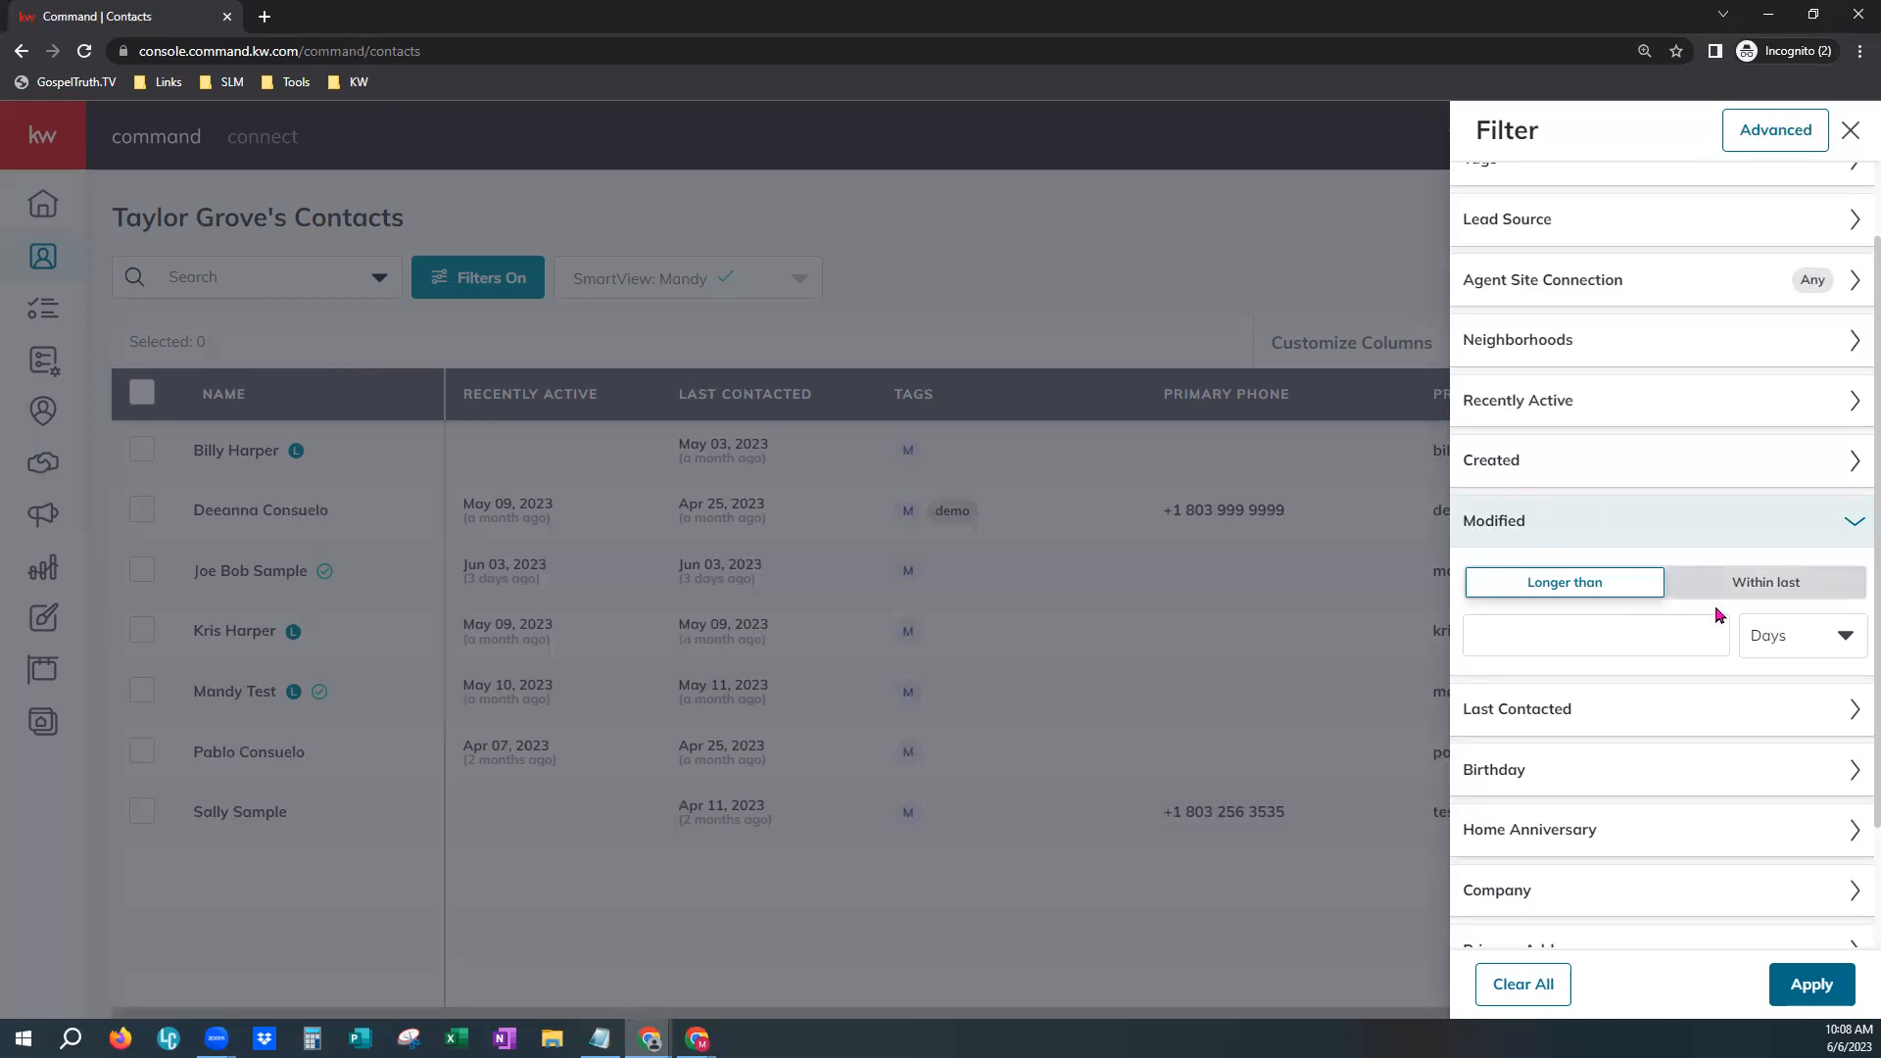
{"action": "left_click", "coordinate": [1645, 530]}
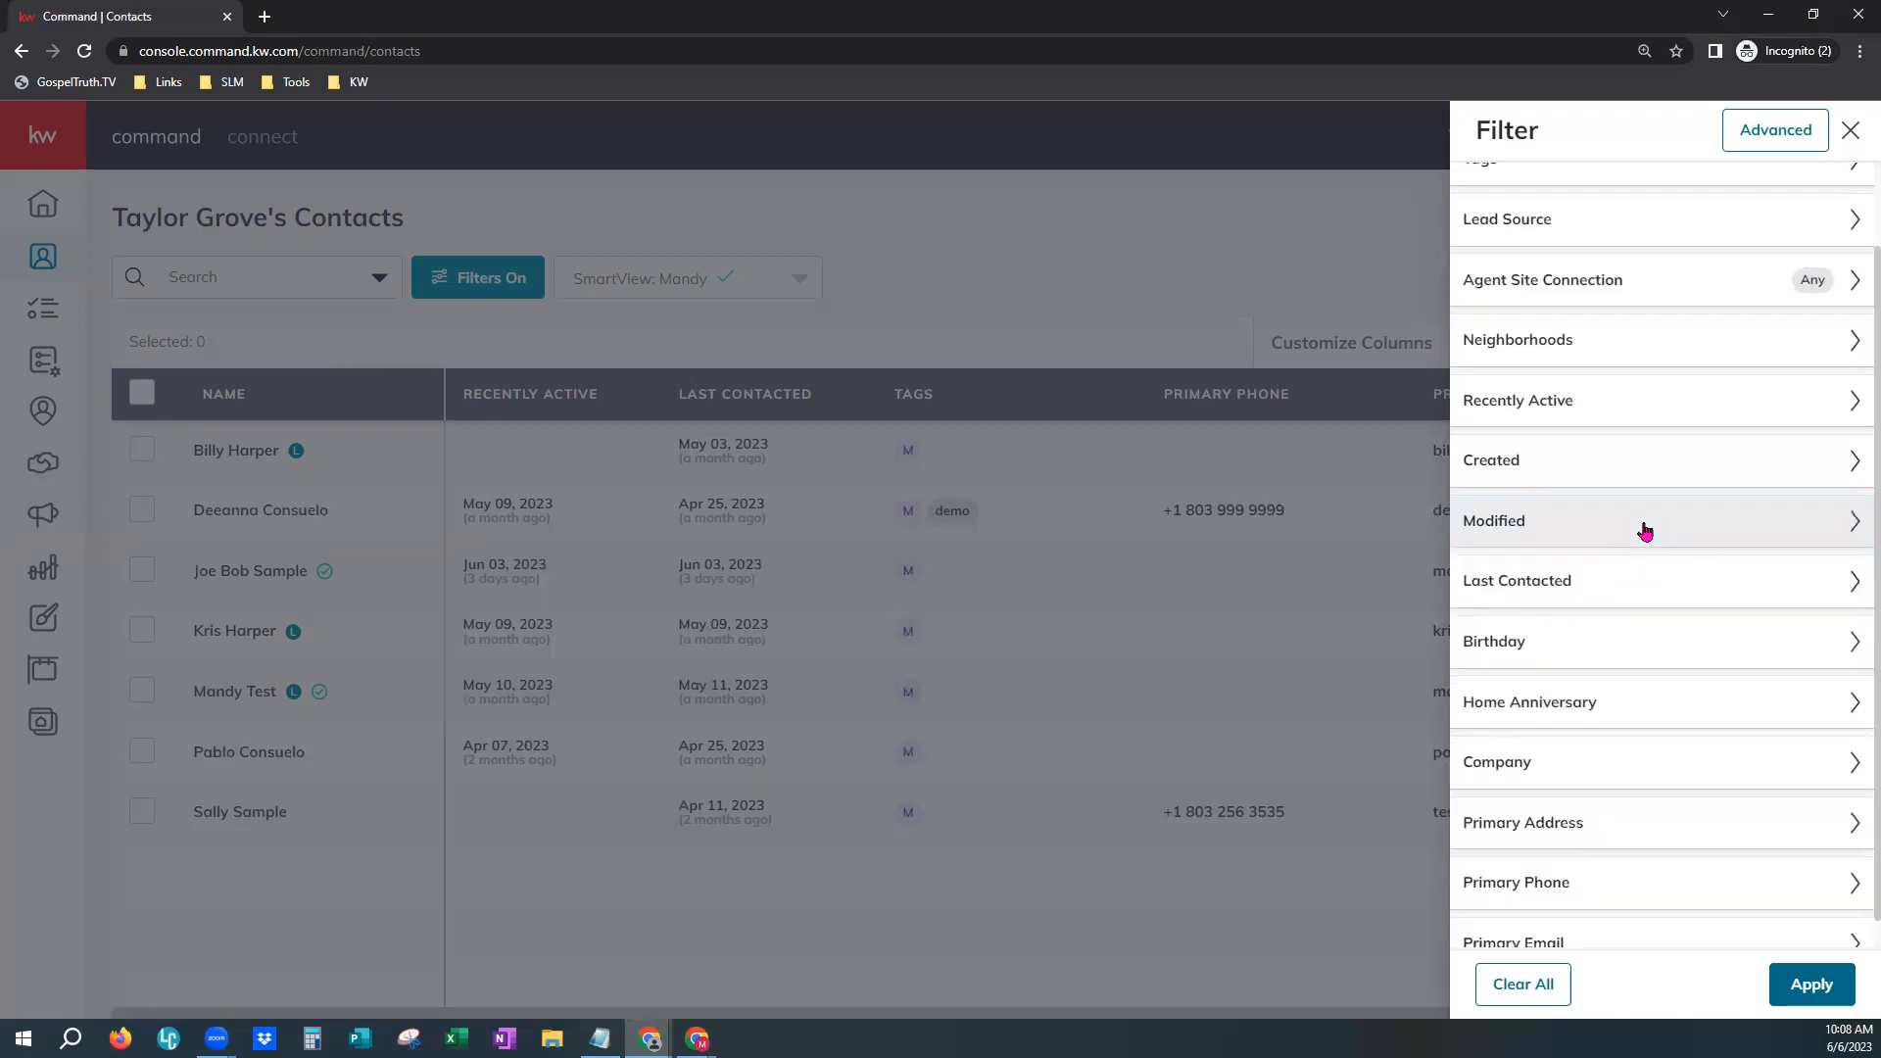
{"action": "left_click", "coordinate": [1596, 586]}
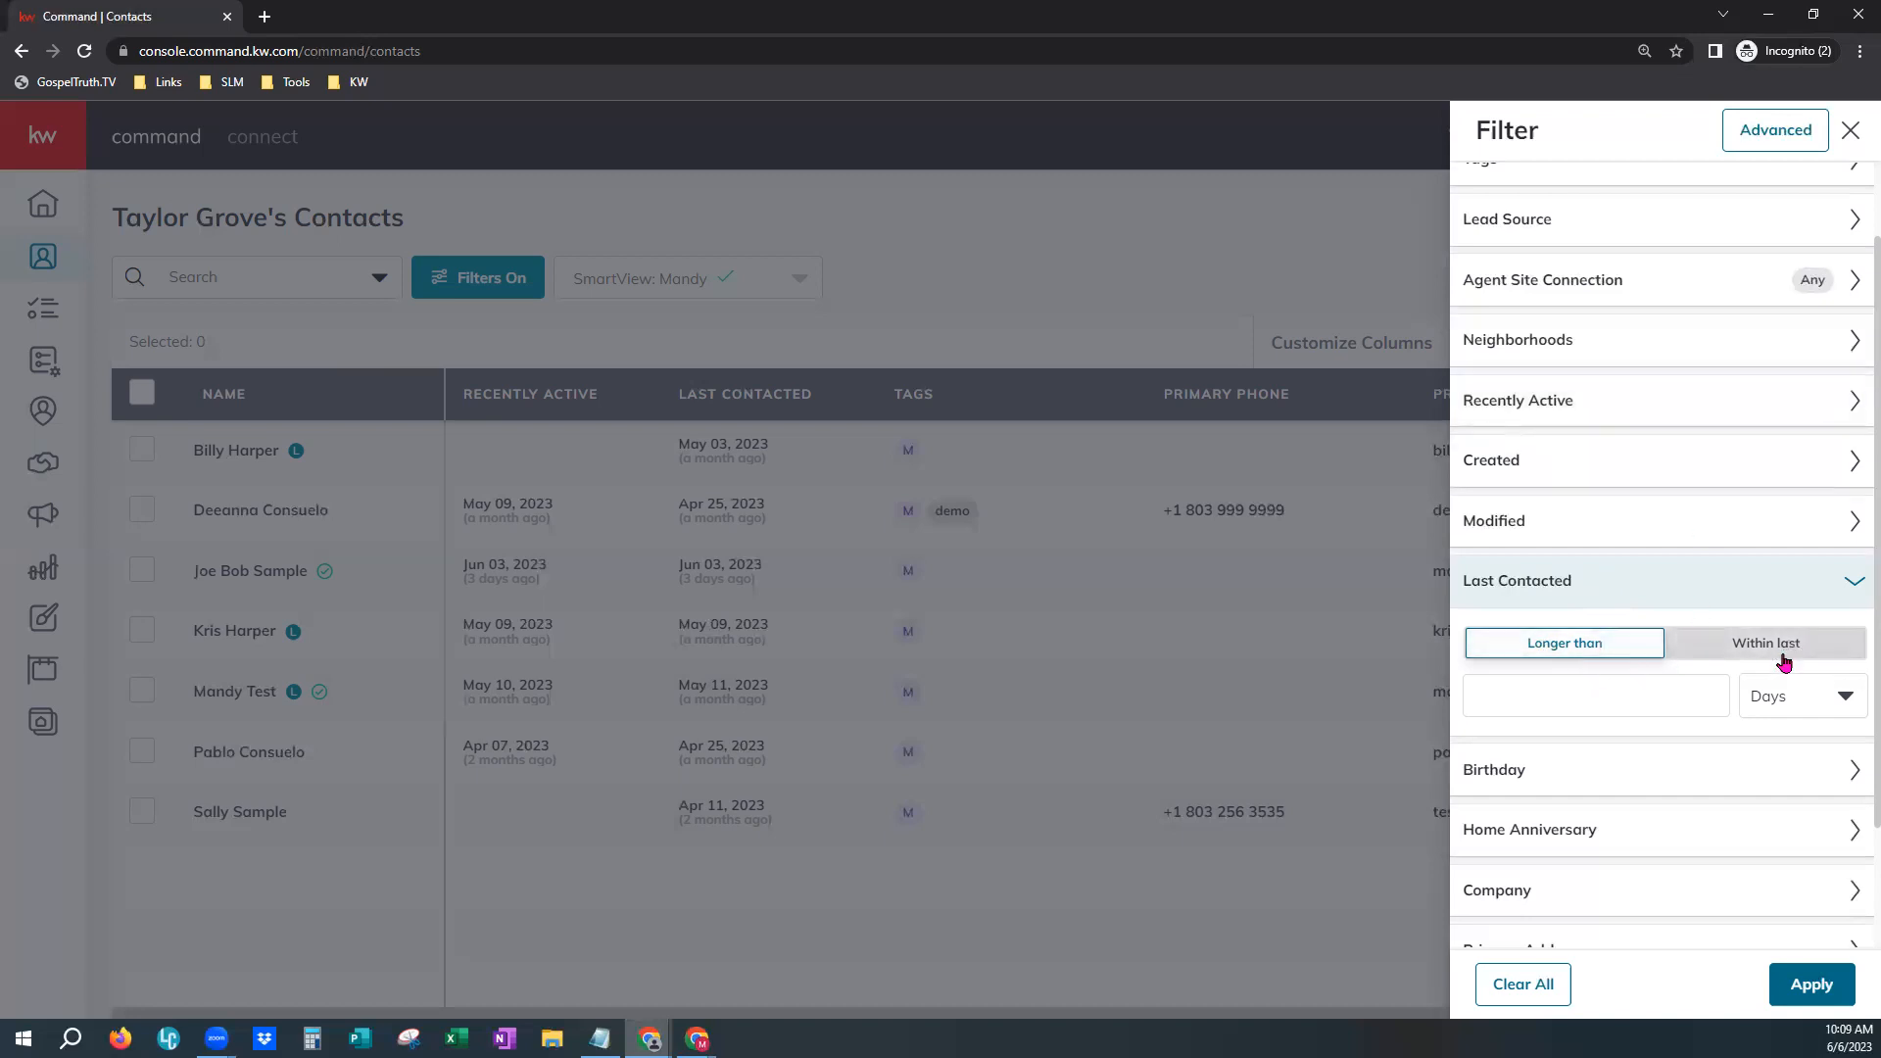
{"action": "left_click", "coordinate": [1832, 694]}
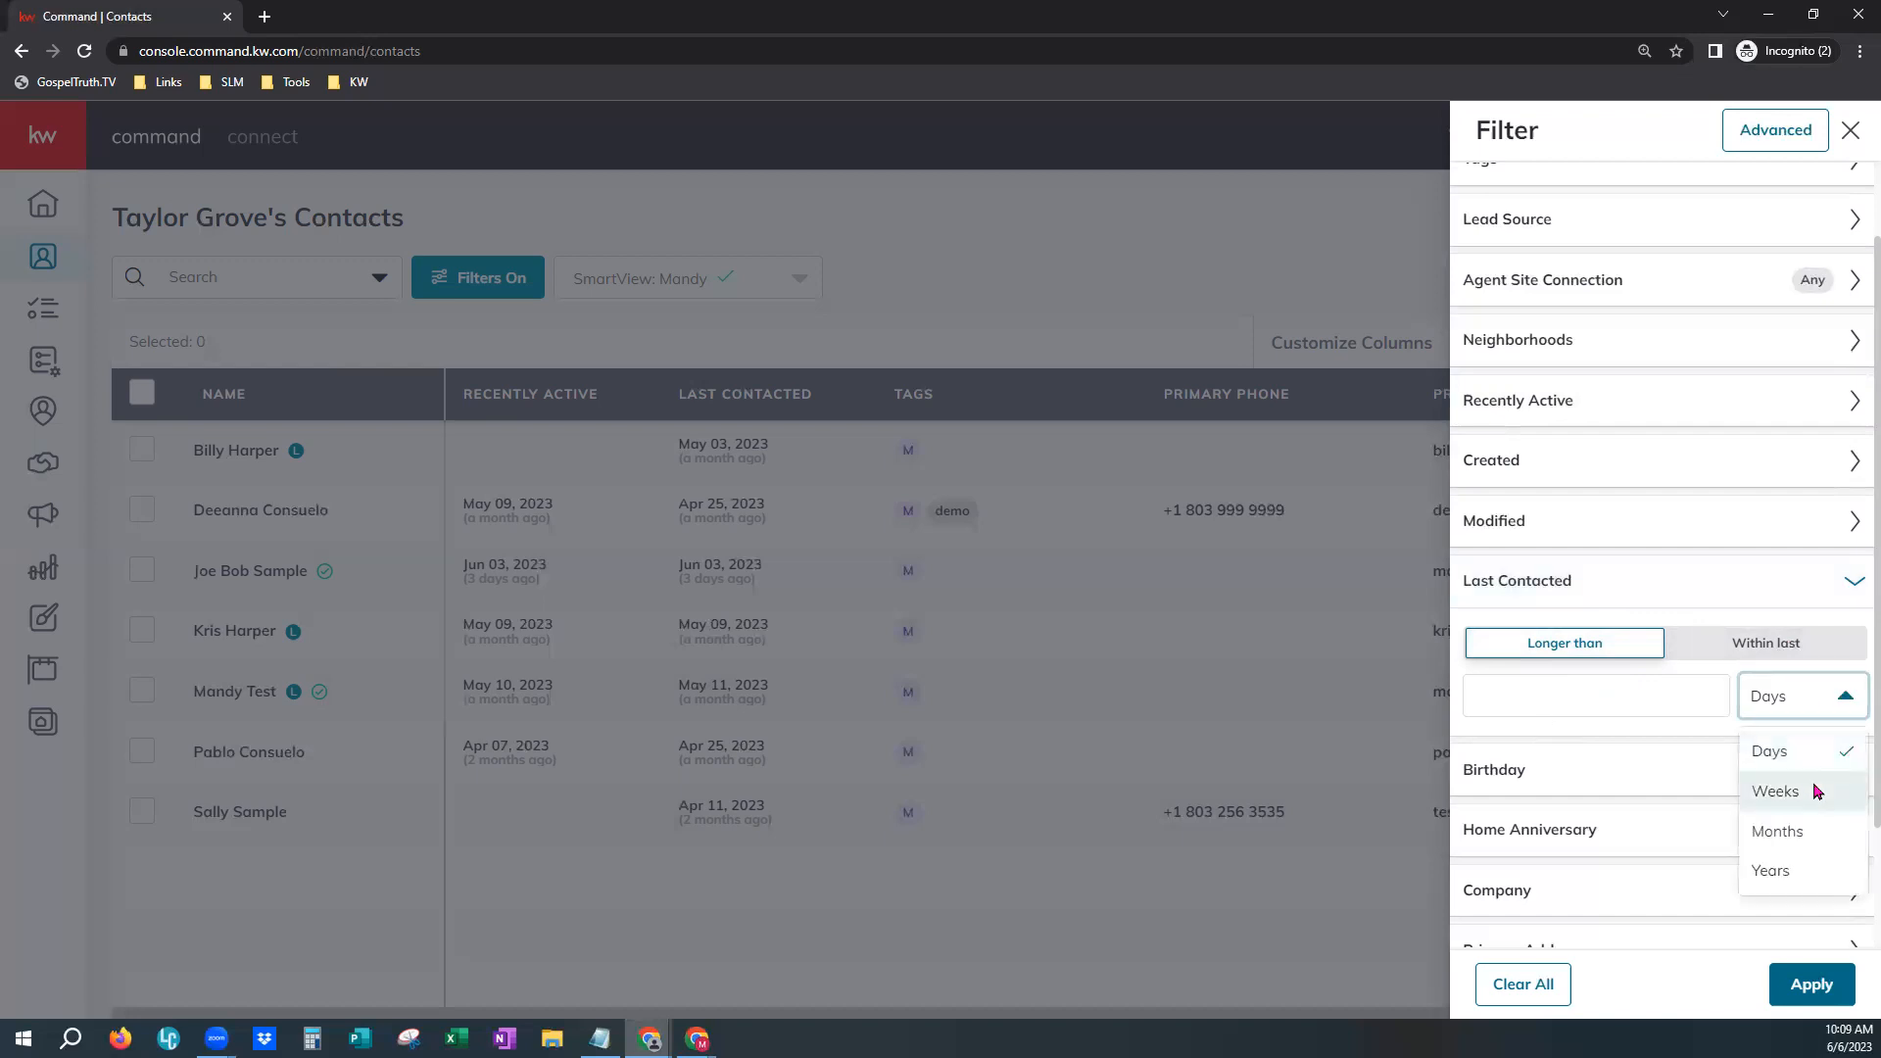
{"action": "left_click", "coordinate": [1598, 573]}
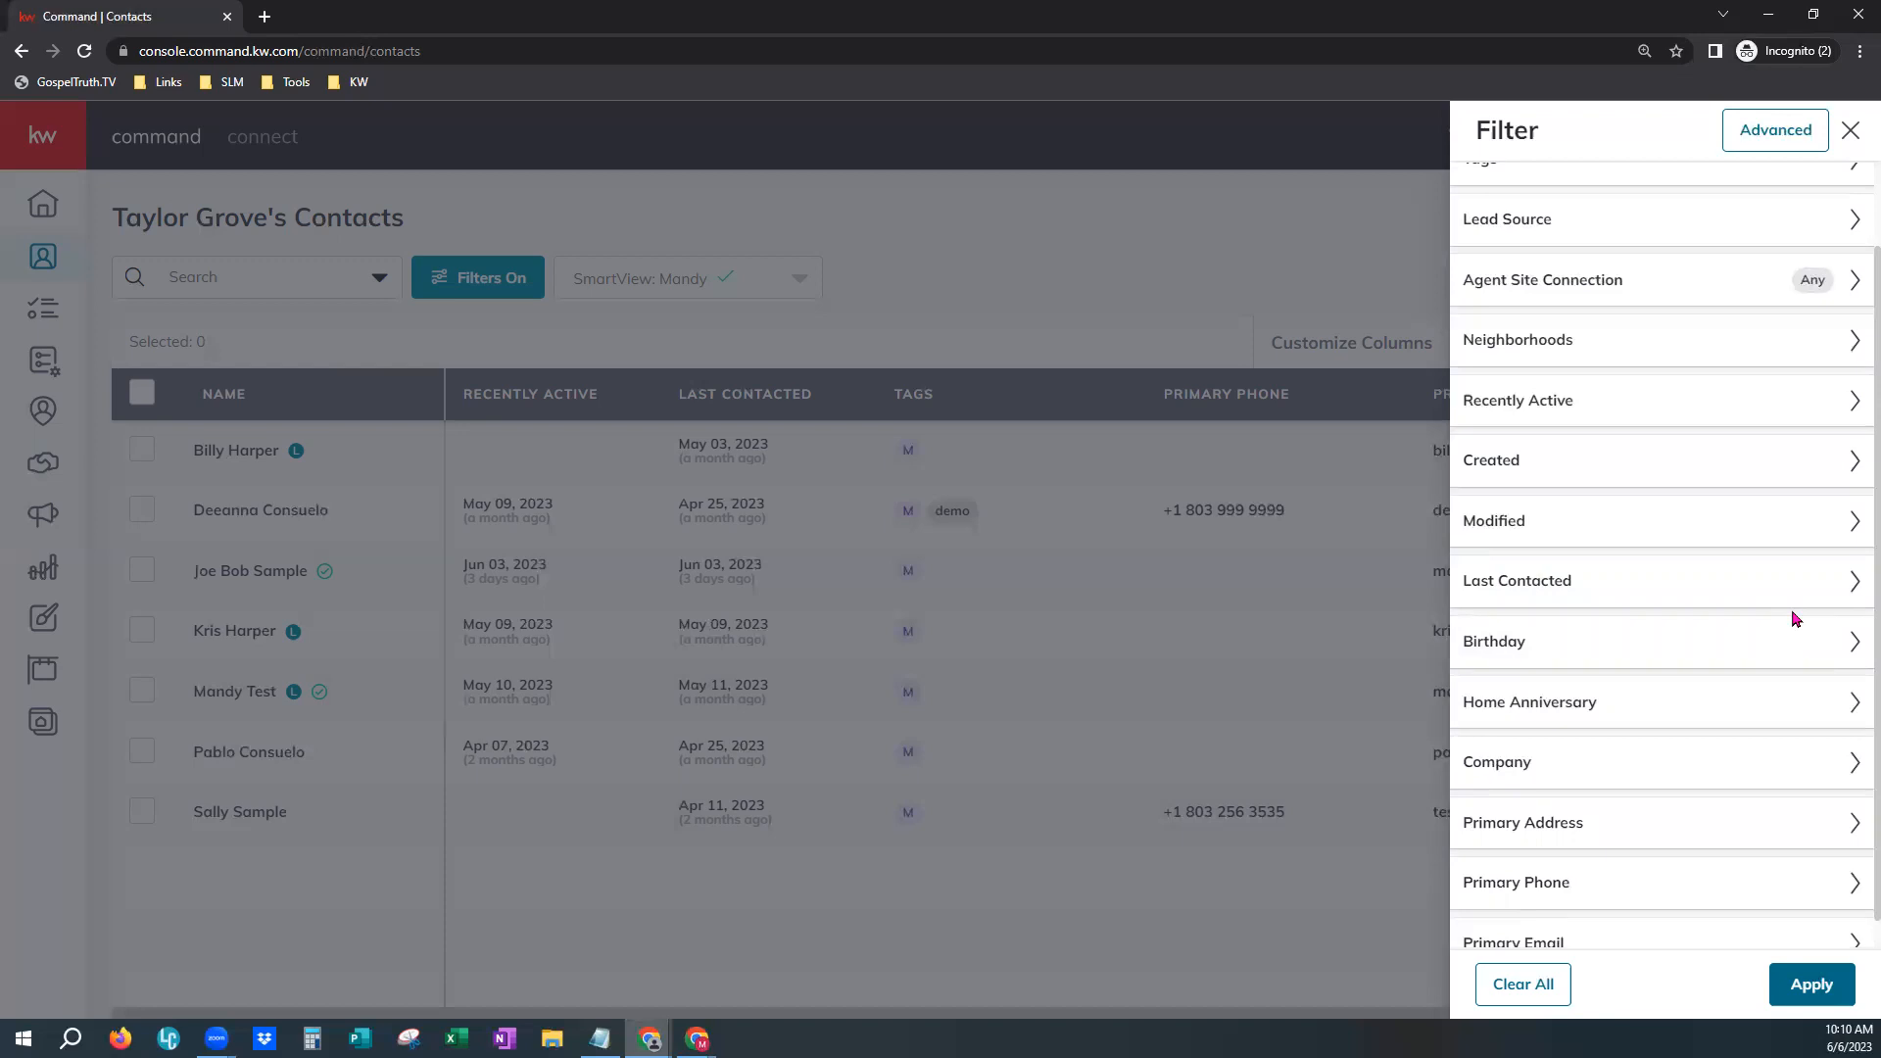
- Examine the Within next, Within last and Longer than conditions of the Birthday and Home Anniversary filters, collapsing each section
{"action": "left_click", "coordinate": [1630, 657]}
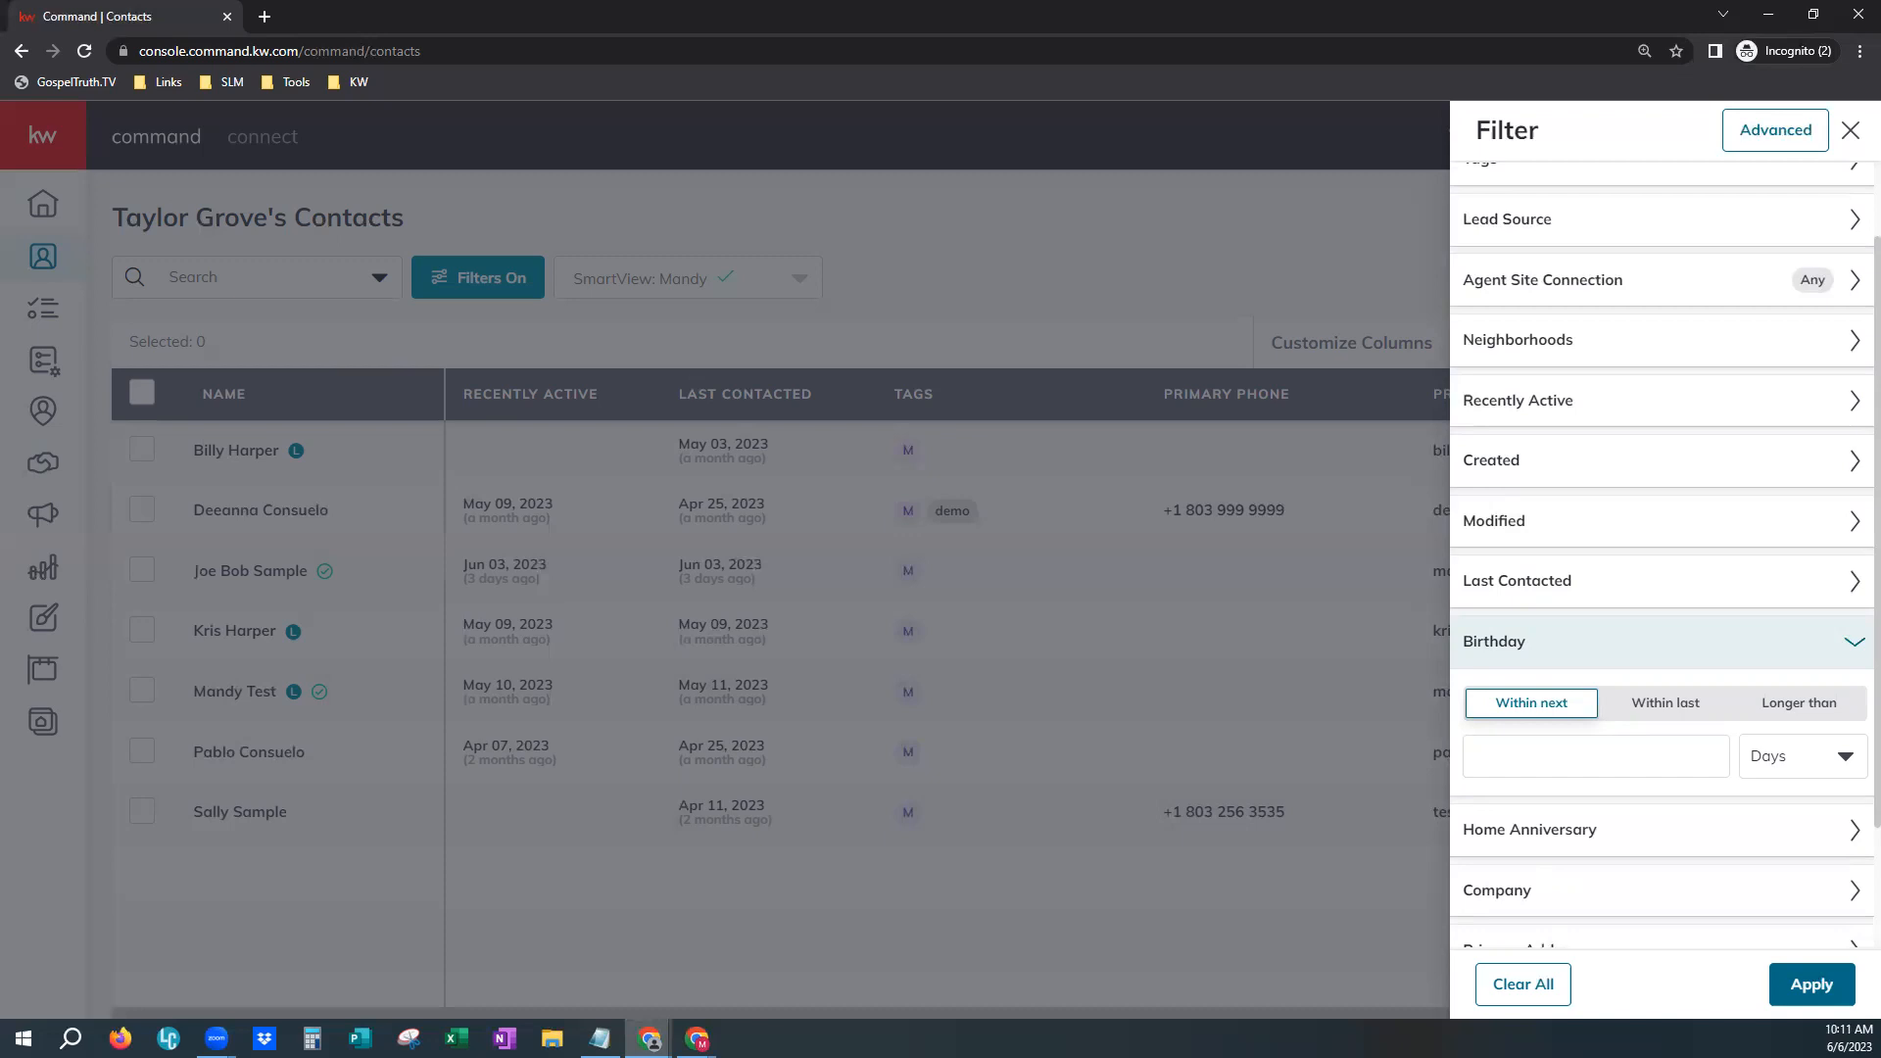
{"action": "left_click", "coordinate": [1603, 654]}
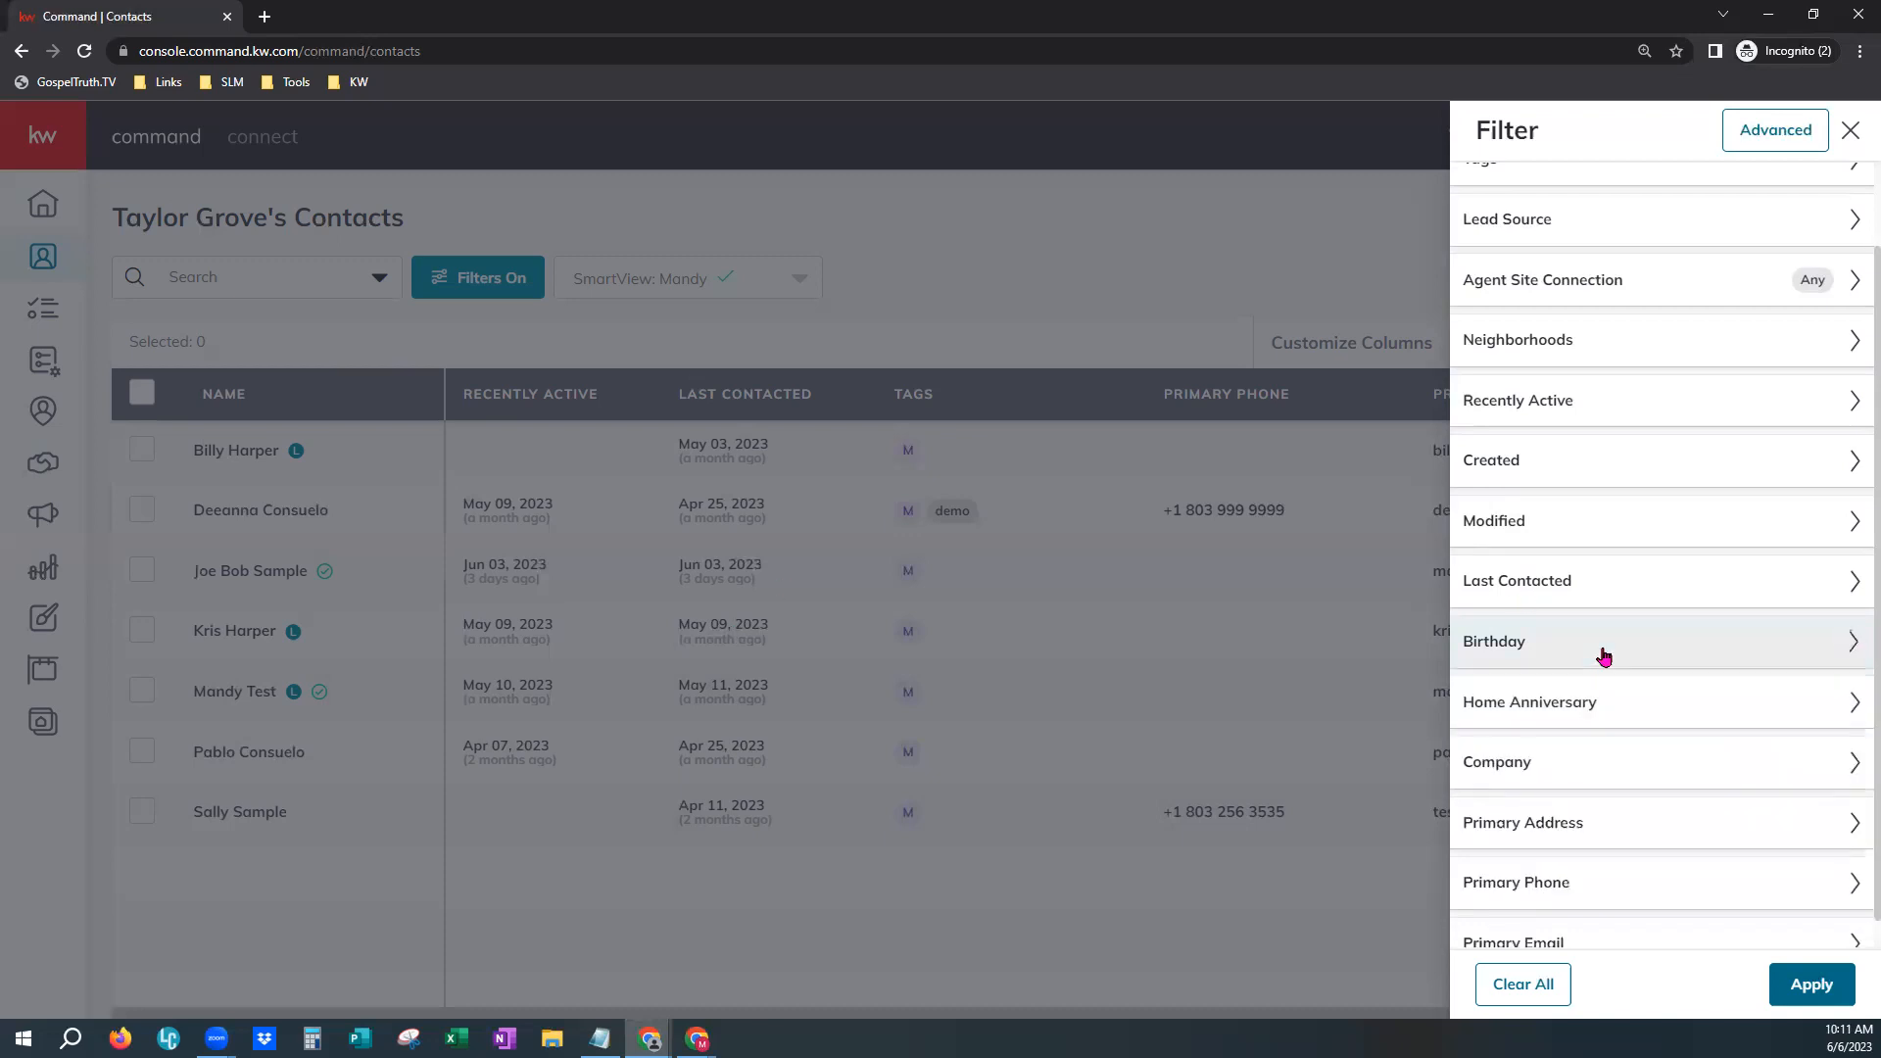
{"action": "left_click", "coordinate": [1608, 693]}
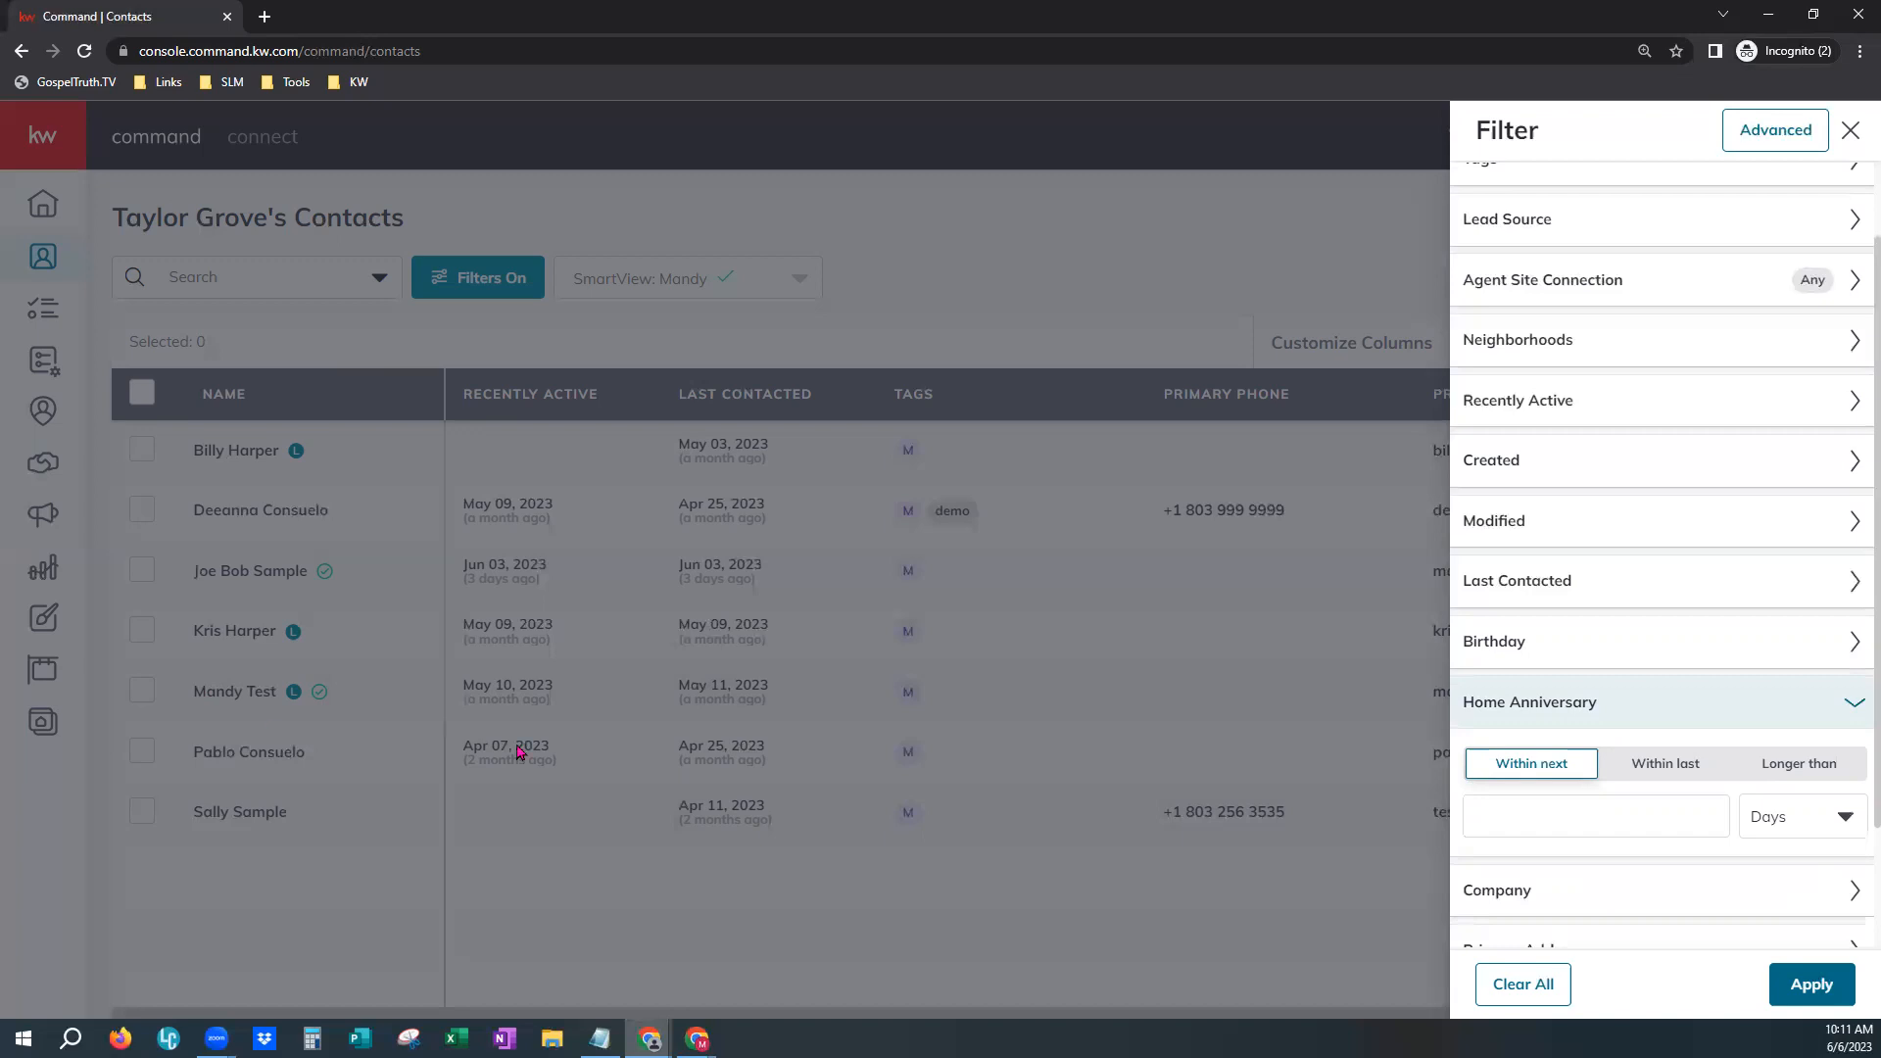
{"action": "left_click", "coordinate": [1587, 701]}
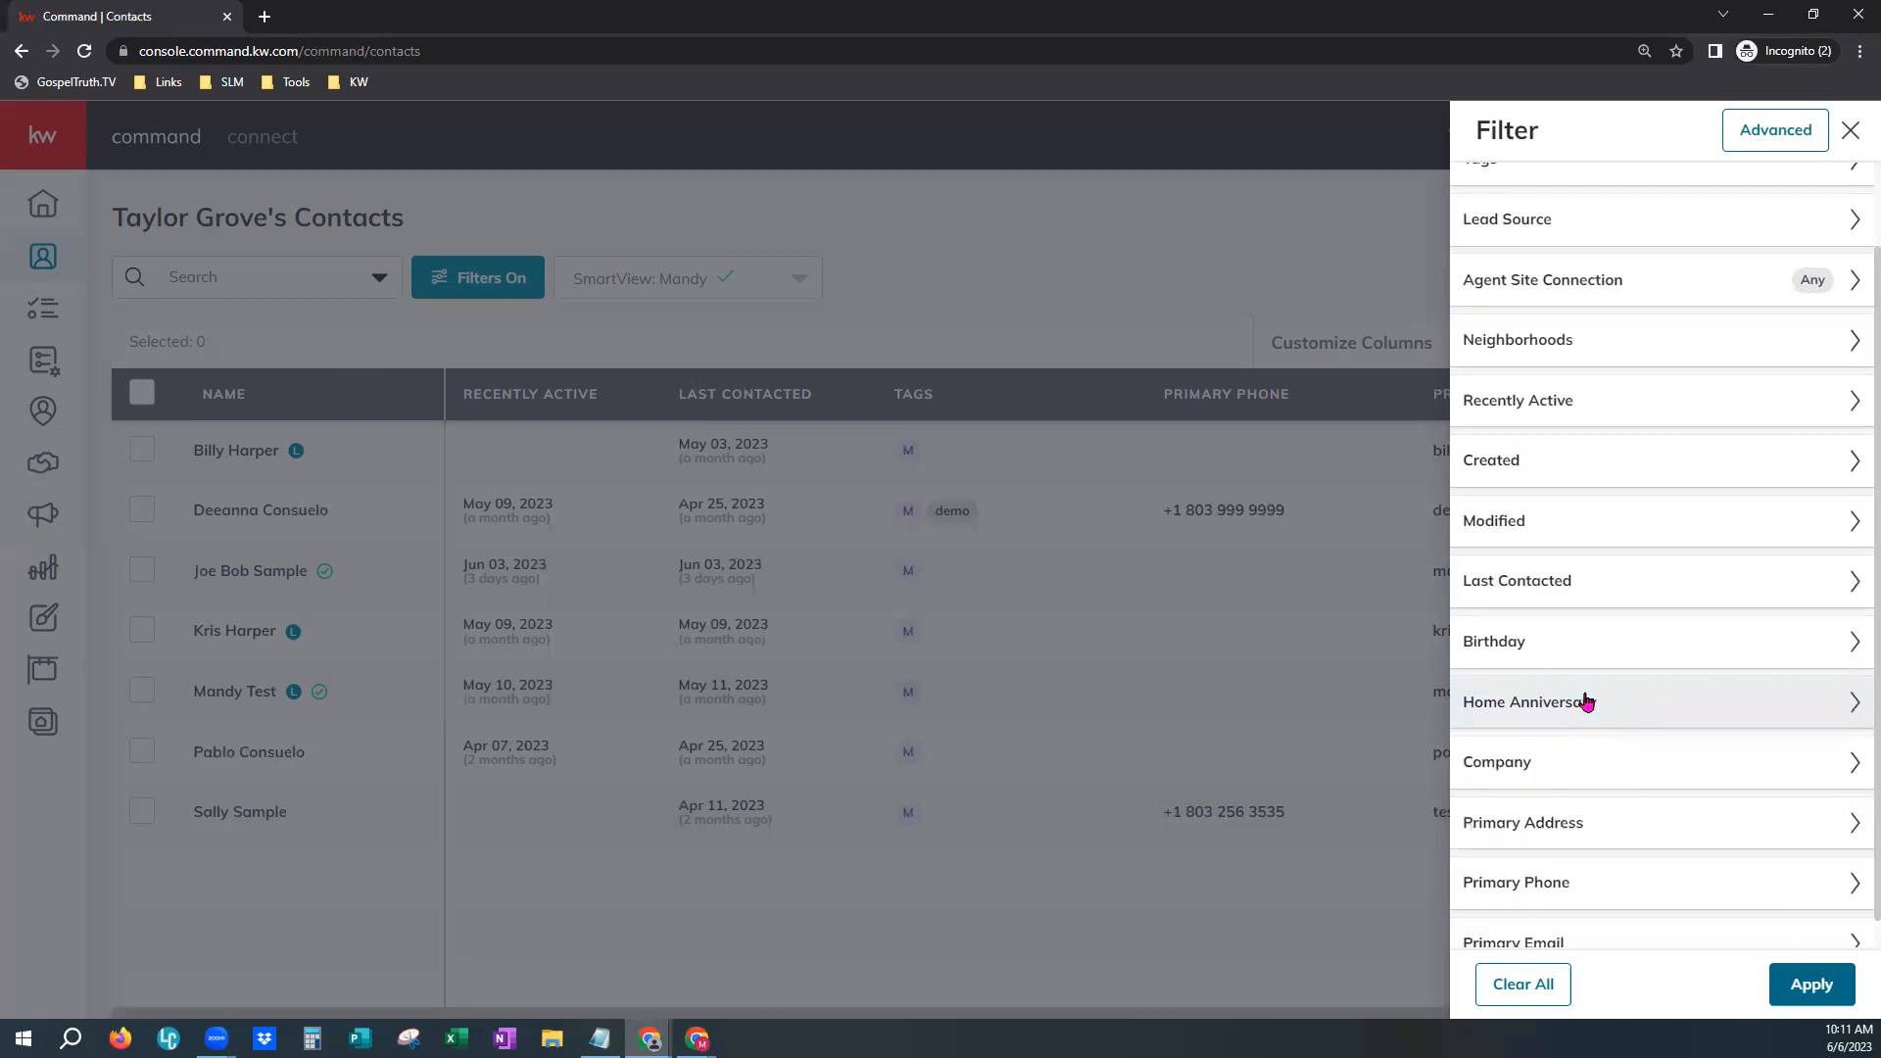
- Examine the Company filter's search field and the Primary Address Contains field, leaving both empty and collapsing each section
{"action": "left_click", "coordinate": [1588, 752]}
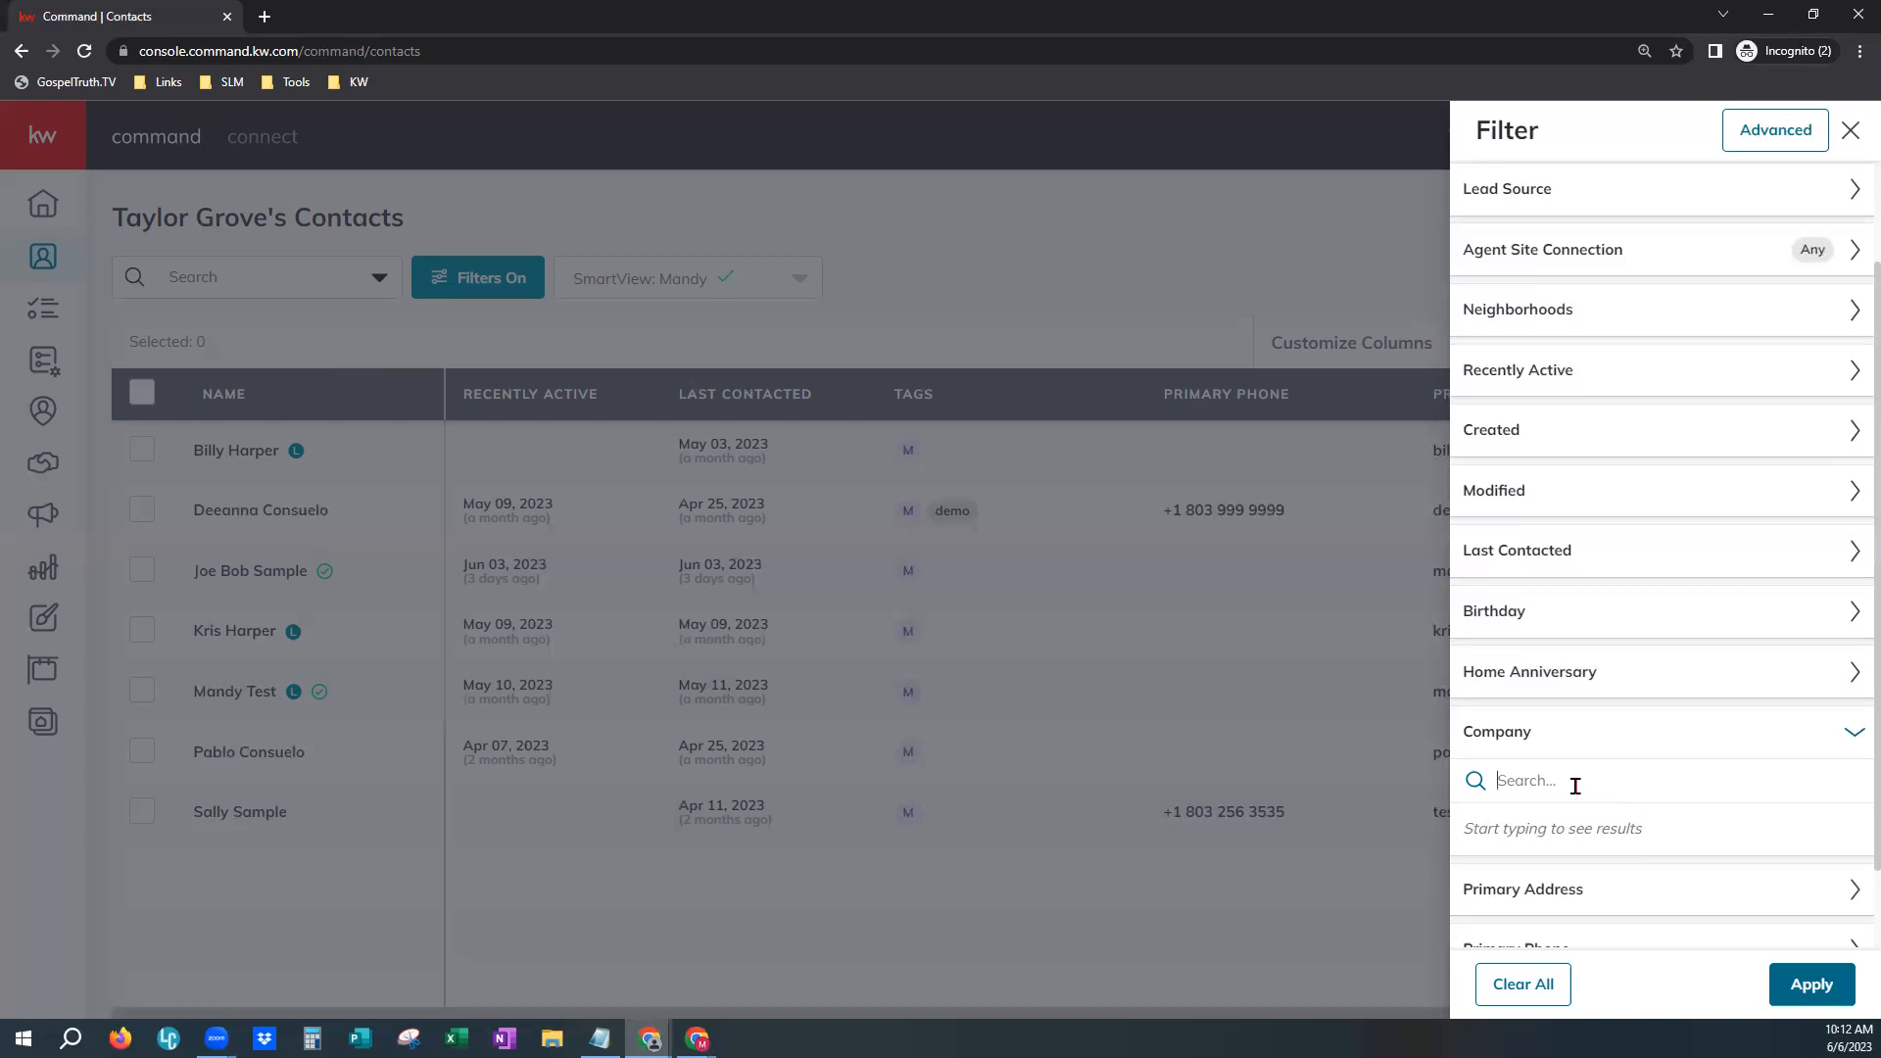
{"action": "left_click", "coordinate": [1856, 735]}
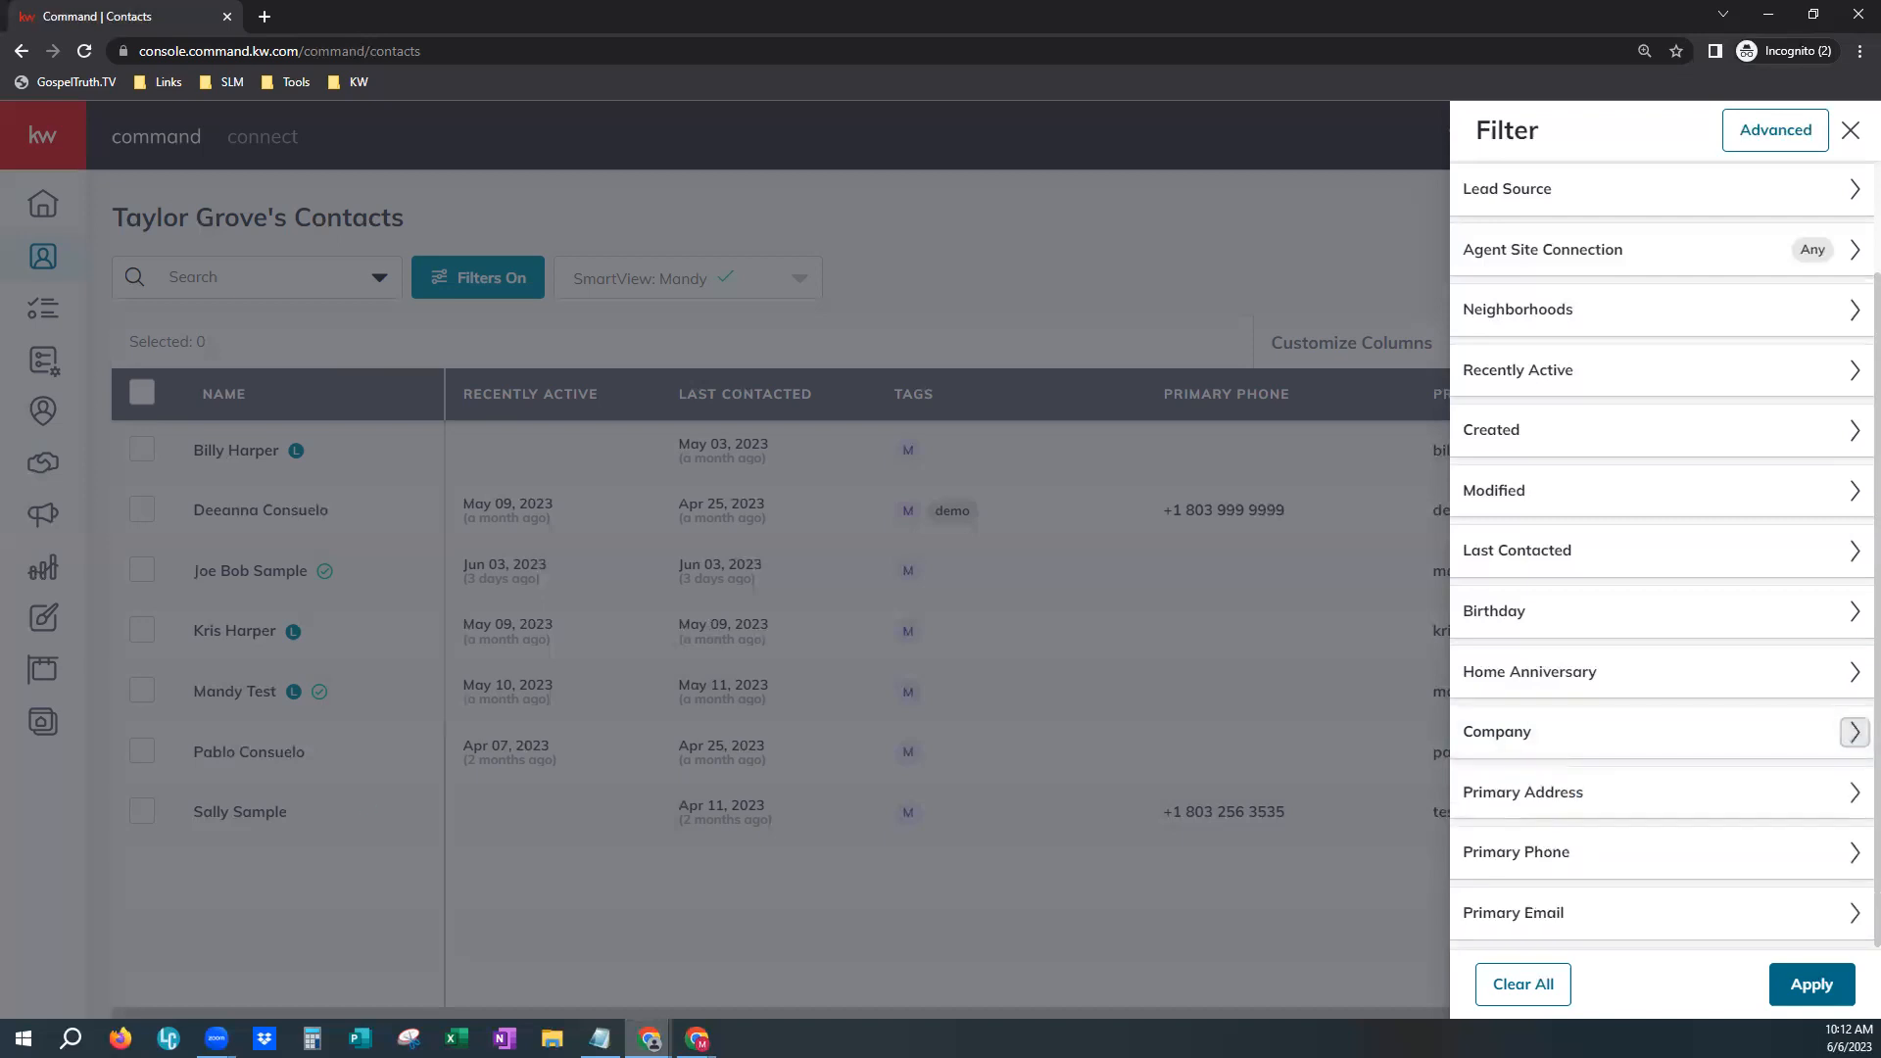
{"action": "left_click", "coordinate": [1576, 812]}
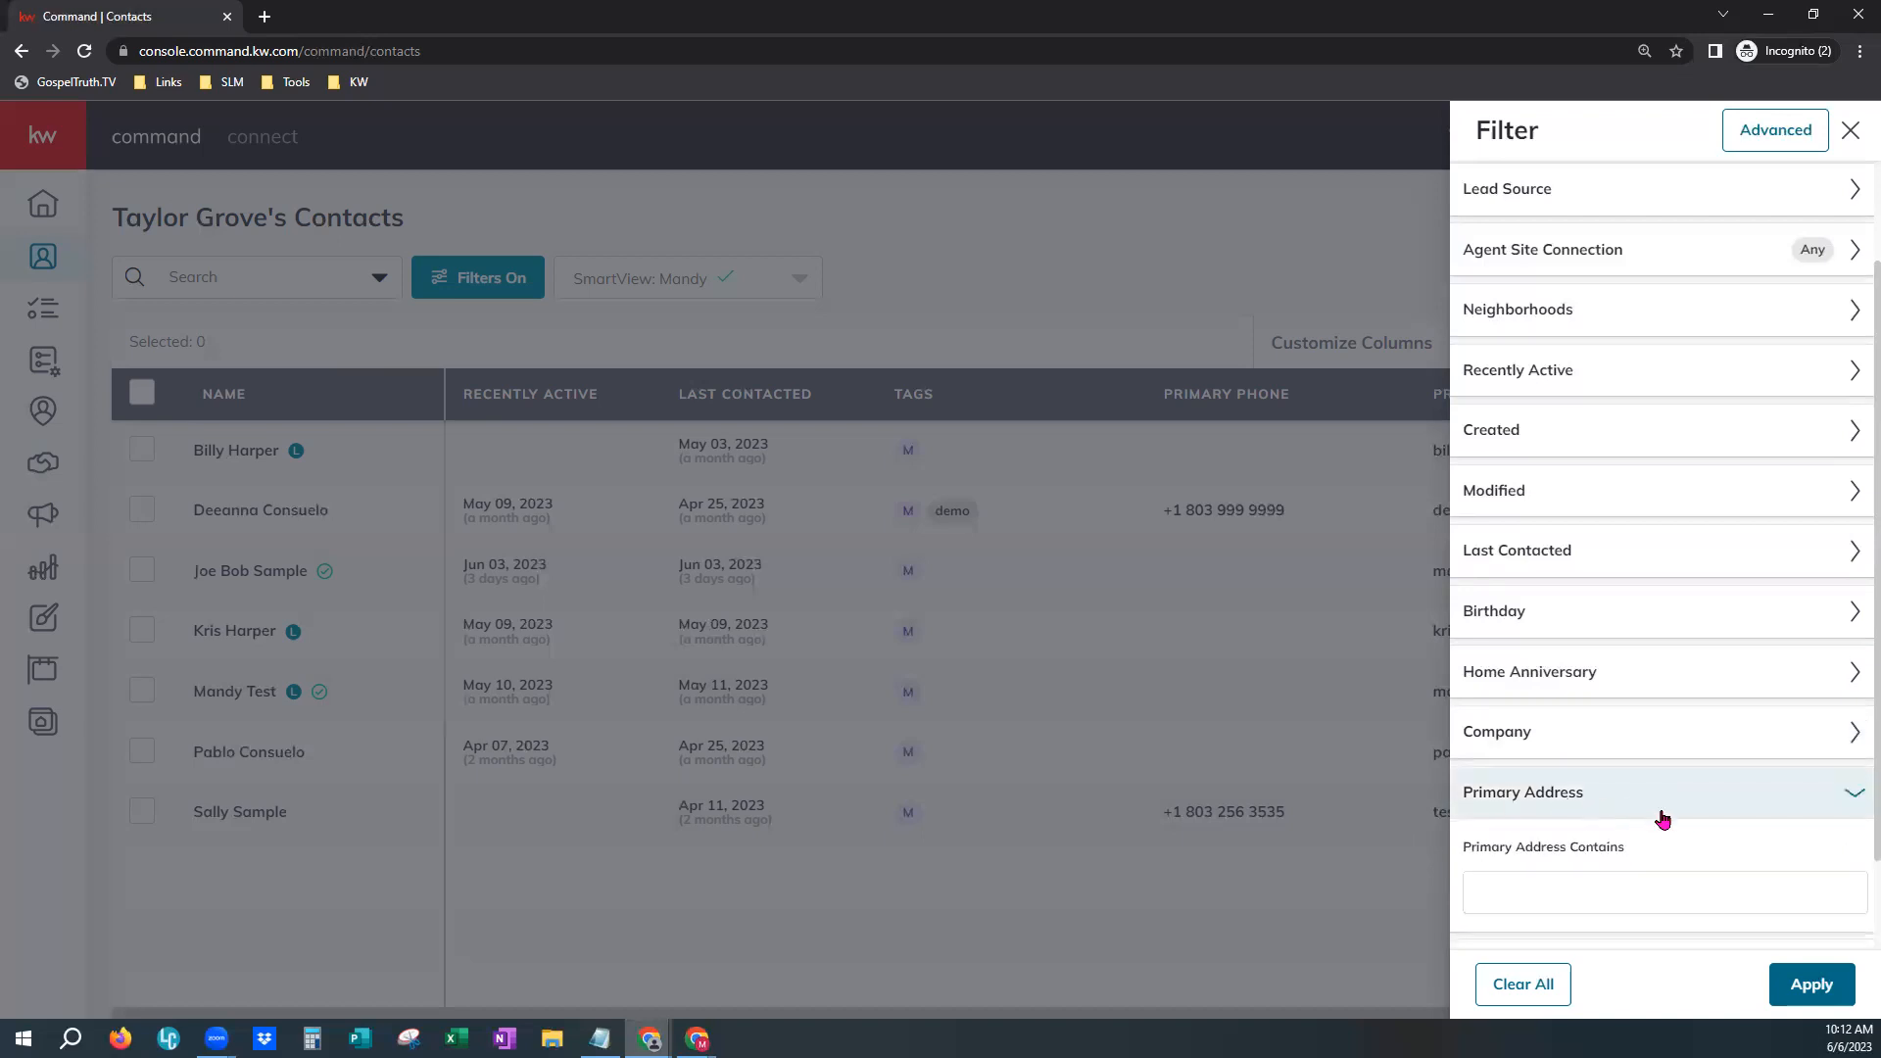
{"action": "scroll", "coordinate": [1666, 823], "scroll_direction": "down", "scroll_amount": 1}
{"action": "left_click", "coordinate": [1515, 779]}
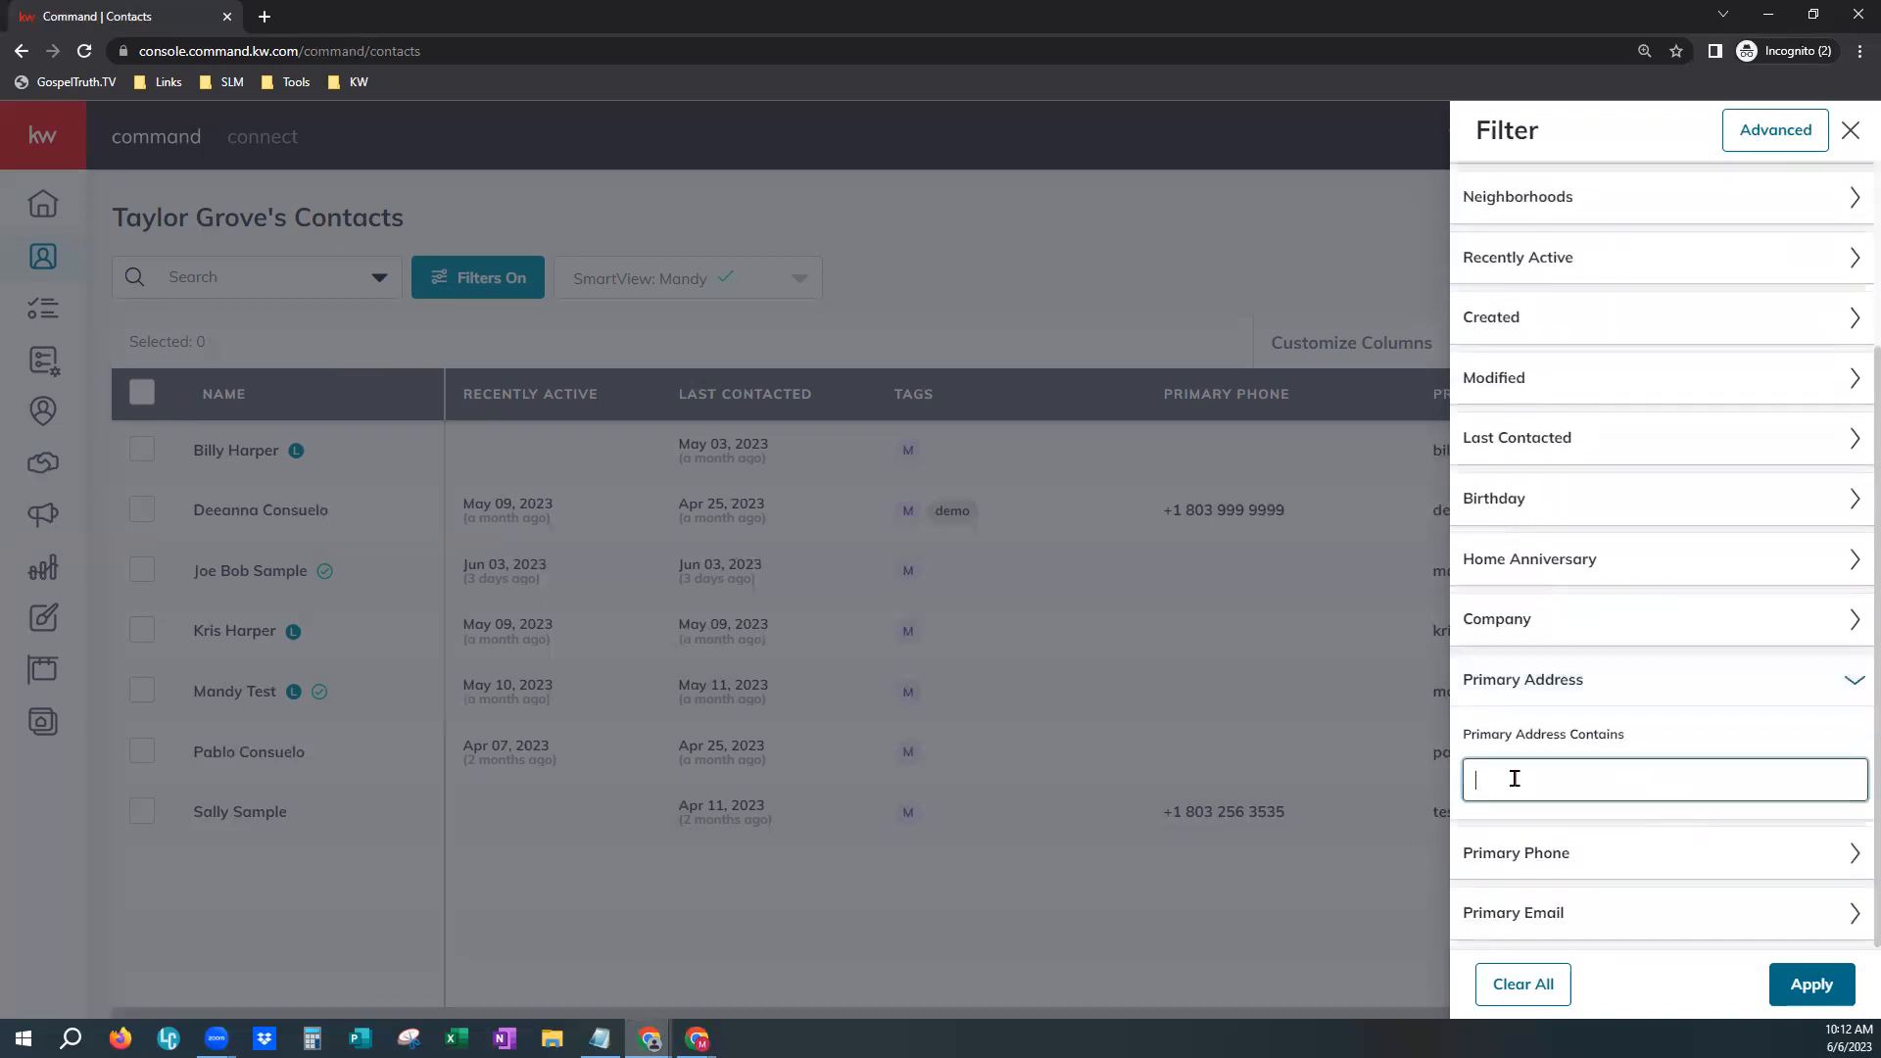
{"action": "left_click_drag", "start_coordinate": [1476, 735], "coordinate": [1634, 750]}
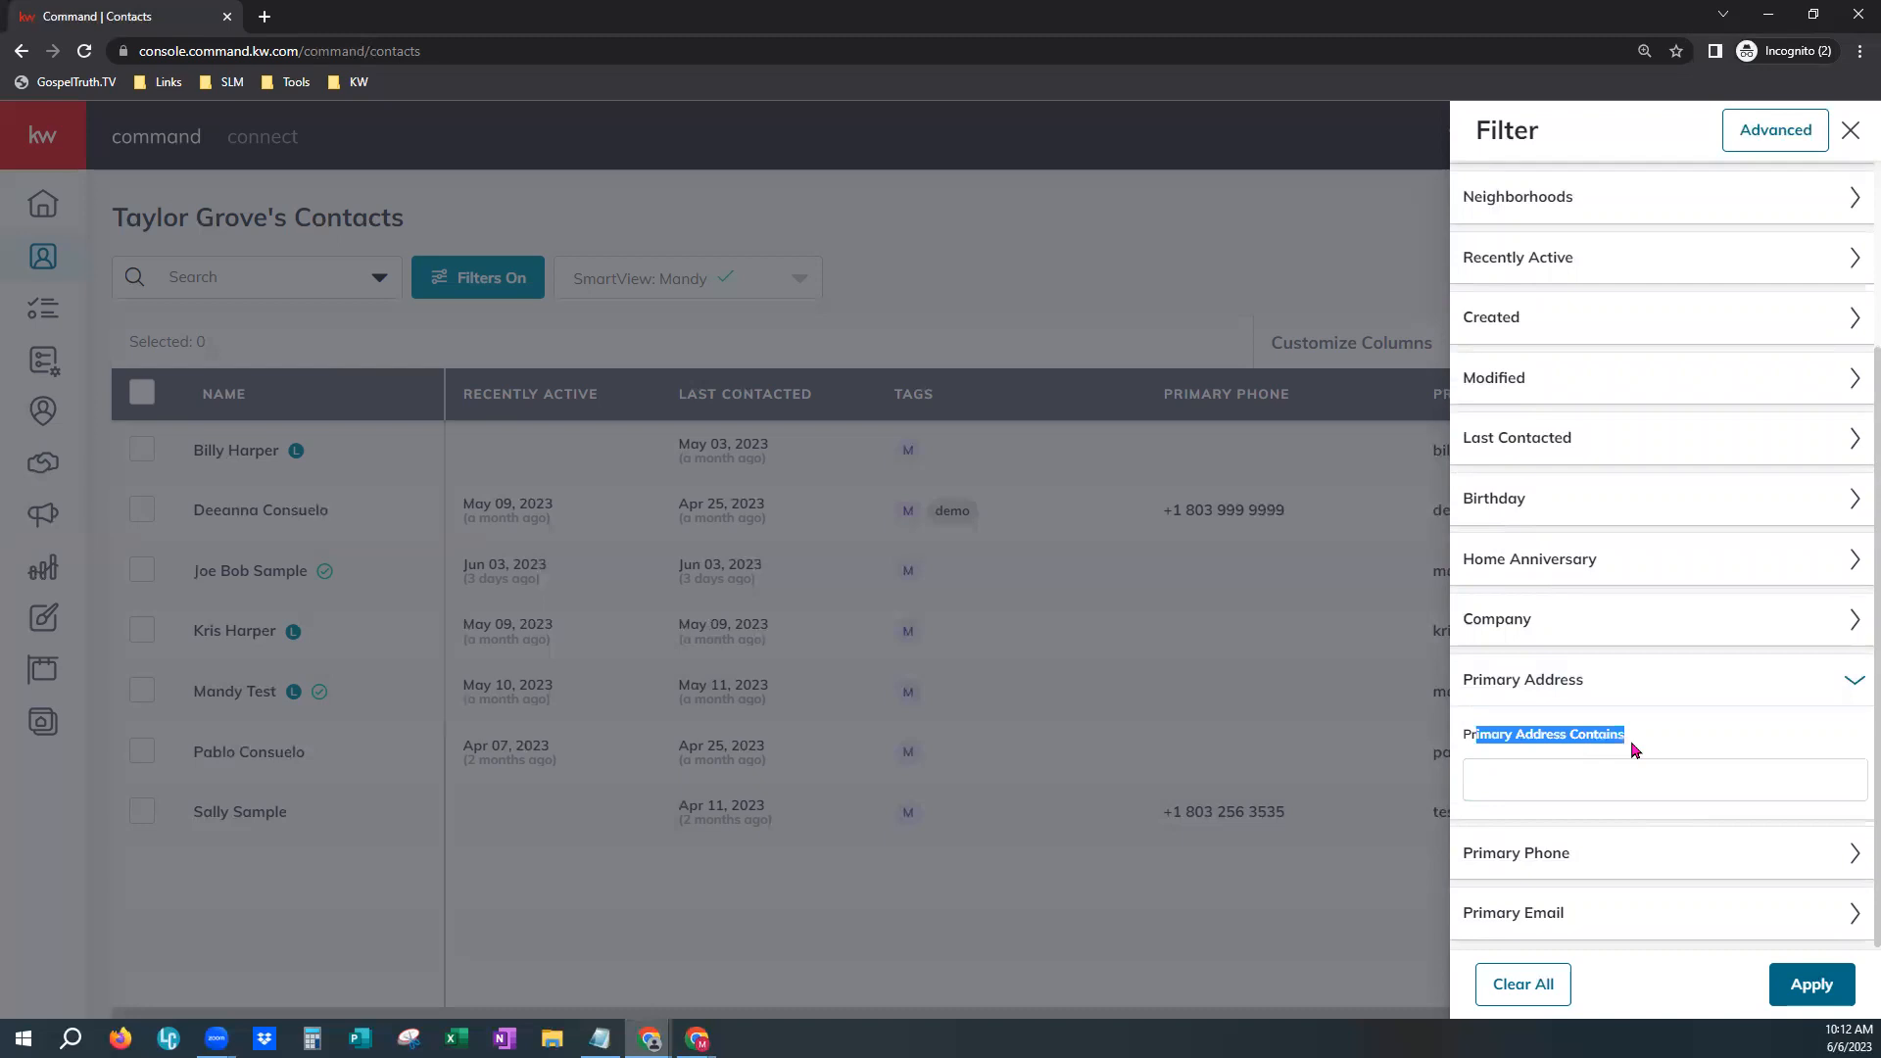
{"action": "left_click_drag", "start_coordinate": [1466, 742], "coordinate": [1628, 746]}
{"action": "left_click", "coordinate": [1589, 771]}
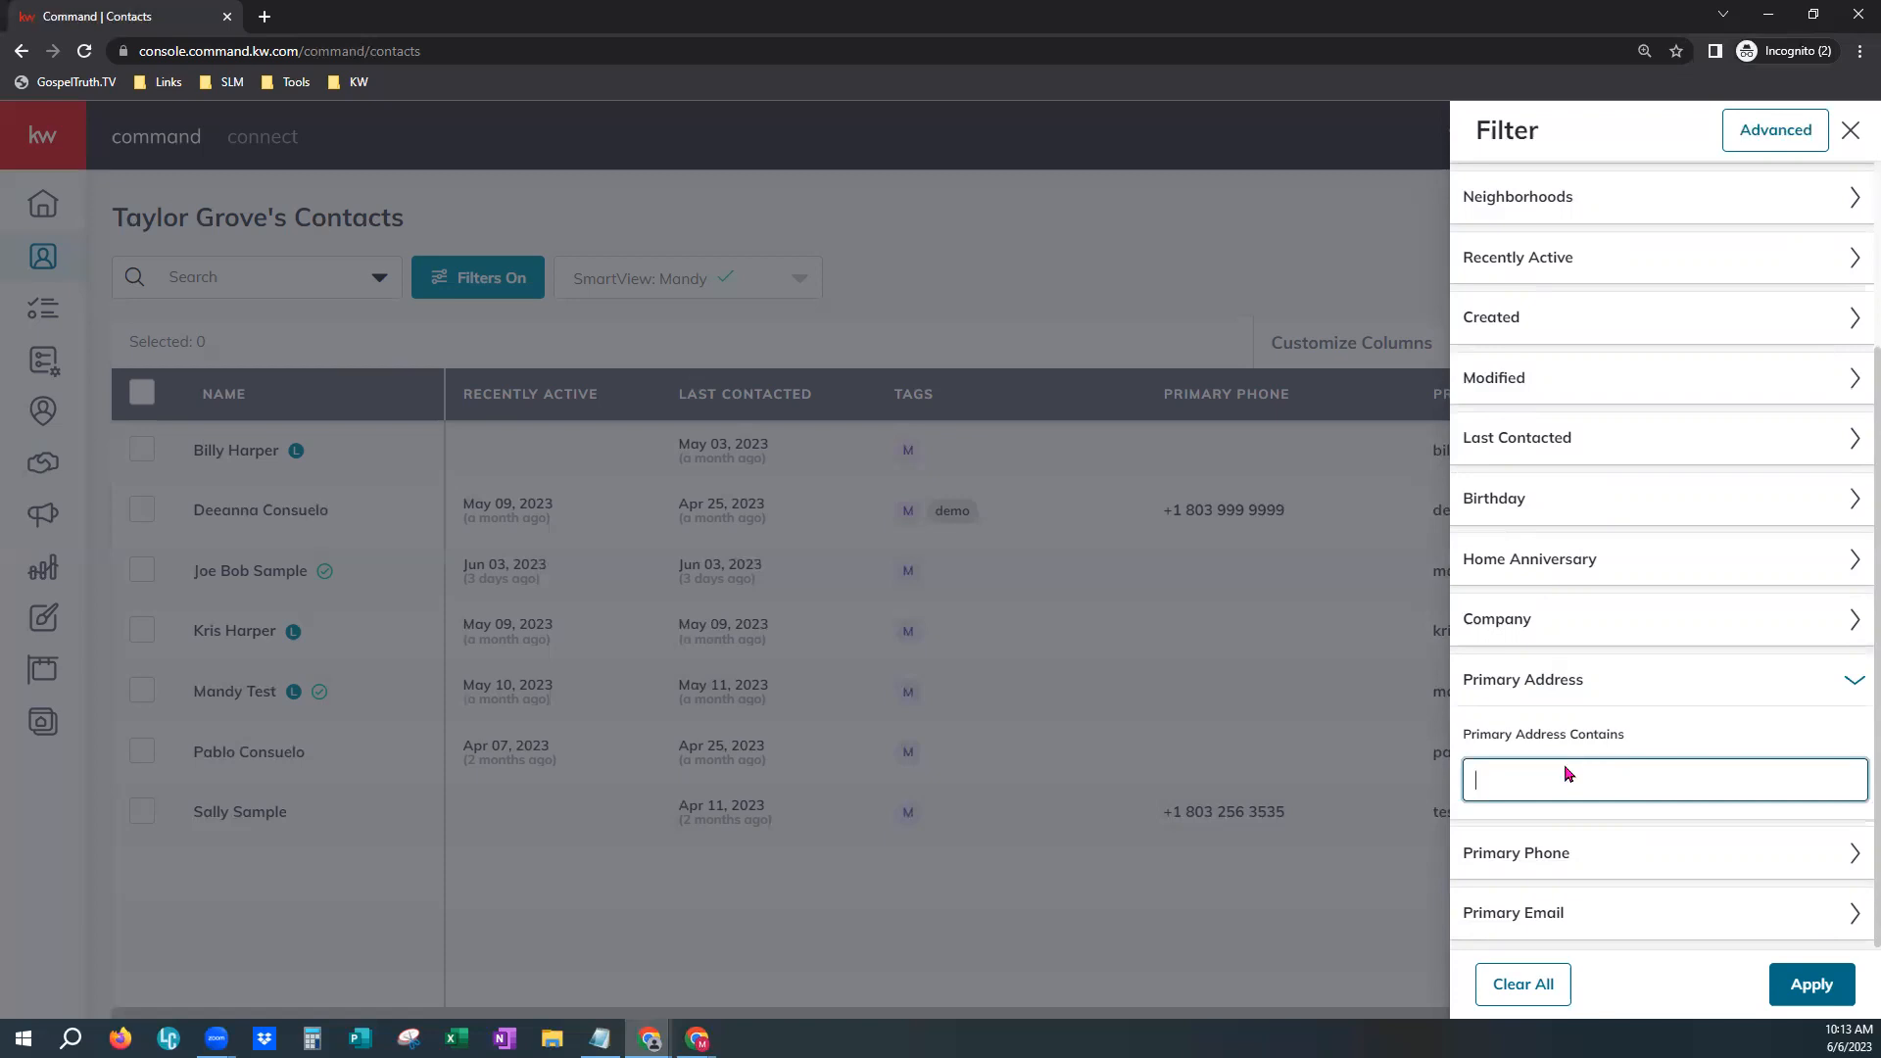
{"action": "left_click", "coordinate": [1600, 679]}
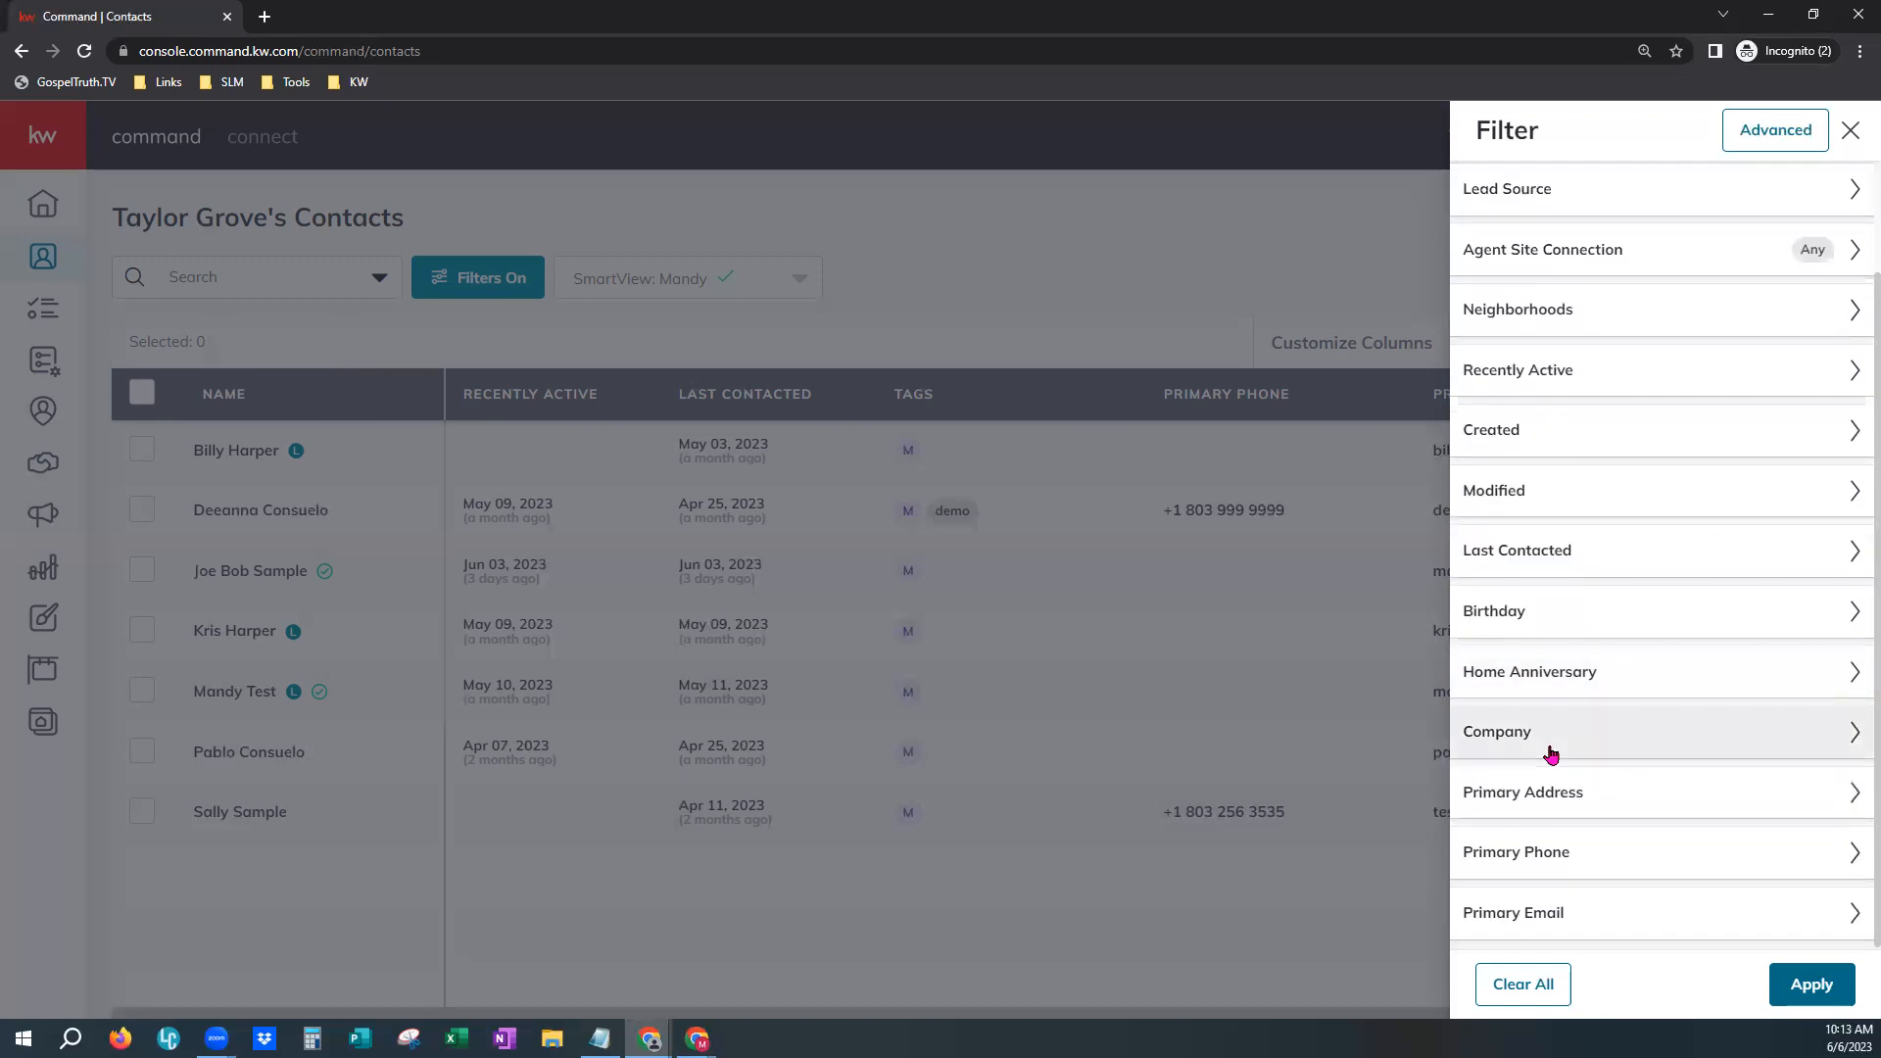
- Expand the Primary Phone section to examine its Primary Phone Contains field, and collapse it again
{"action": "left_click", "coordinate": [1558, 853]}
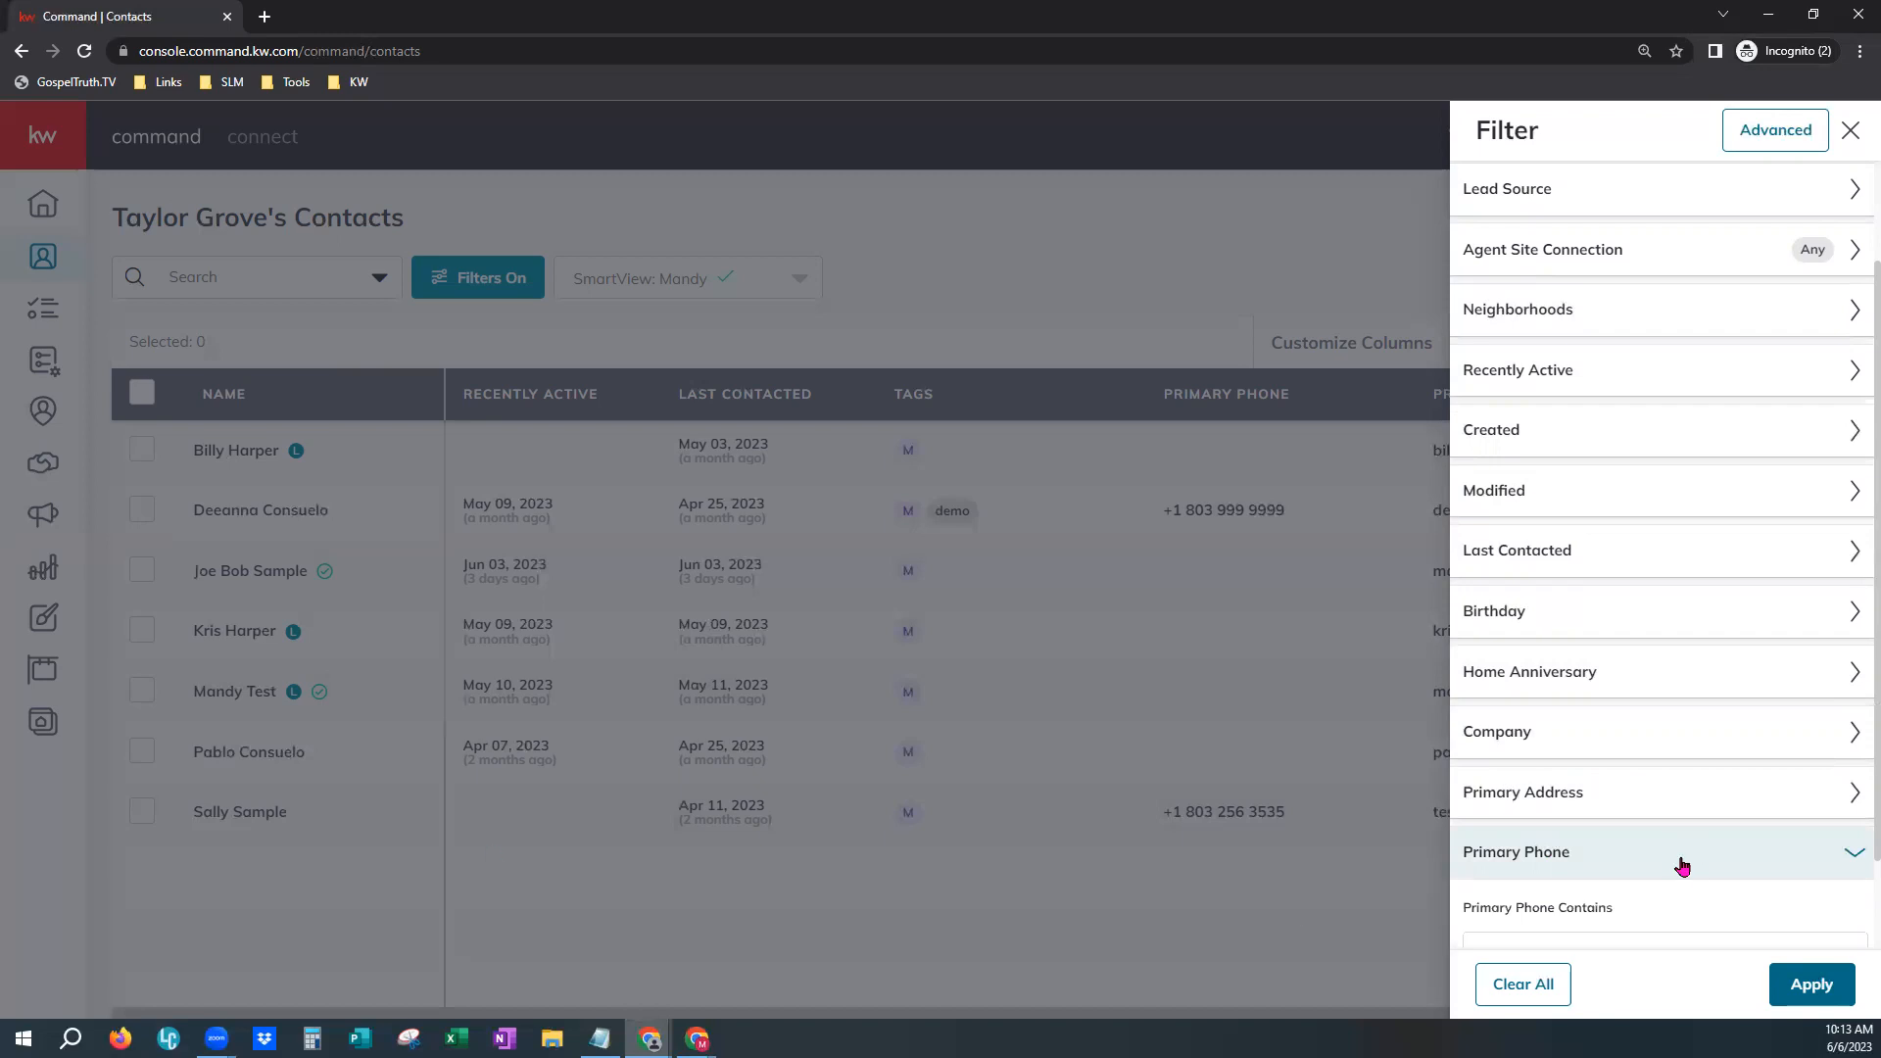
{"action": "scroll", "coordinate": [1681, 858], "scroll_direction": "down", "scroll_amount": 1}
{"action": "left_click", "coordinate": [1583, 841]}
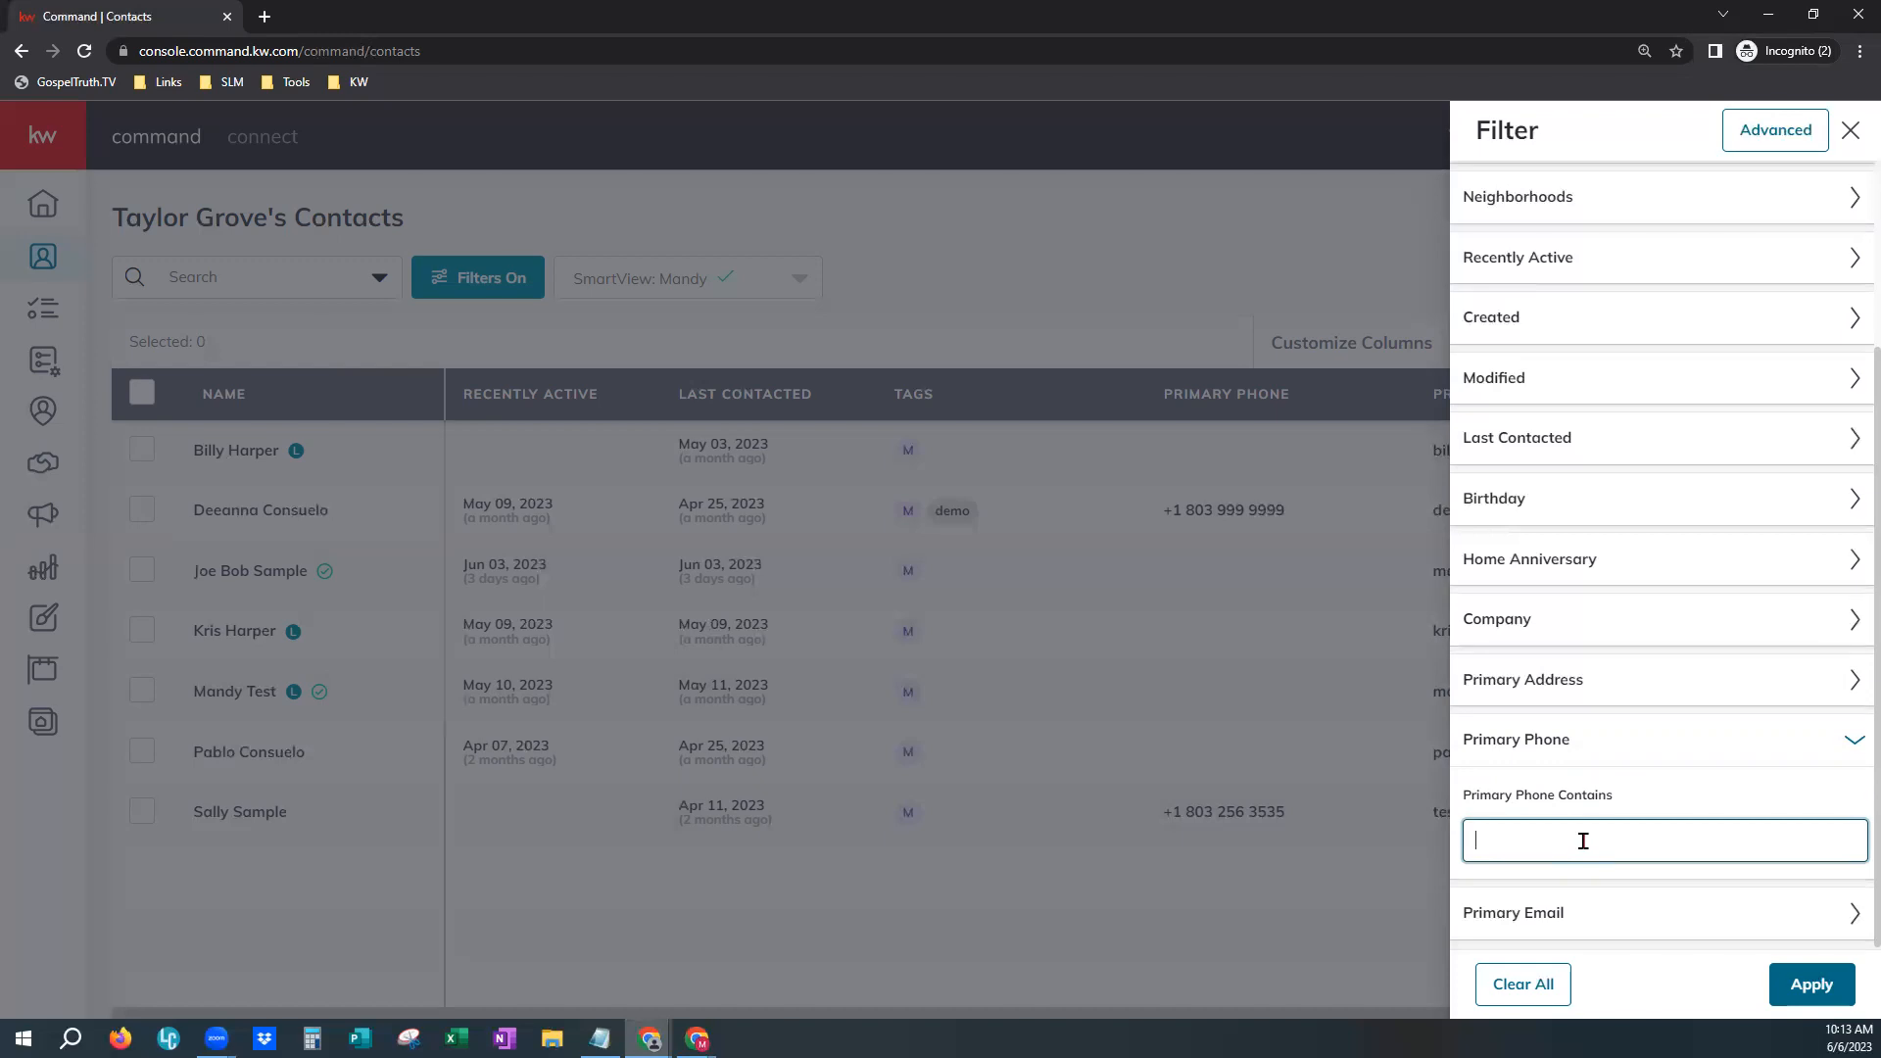
{"action": "left_click", "coordinate": [1557, 750]}
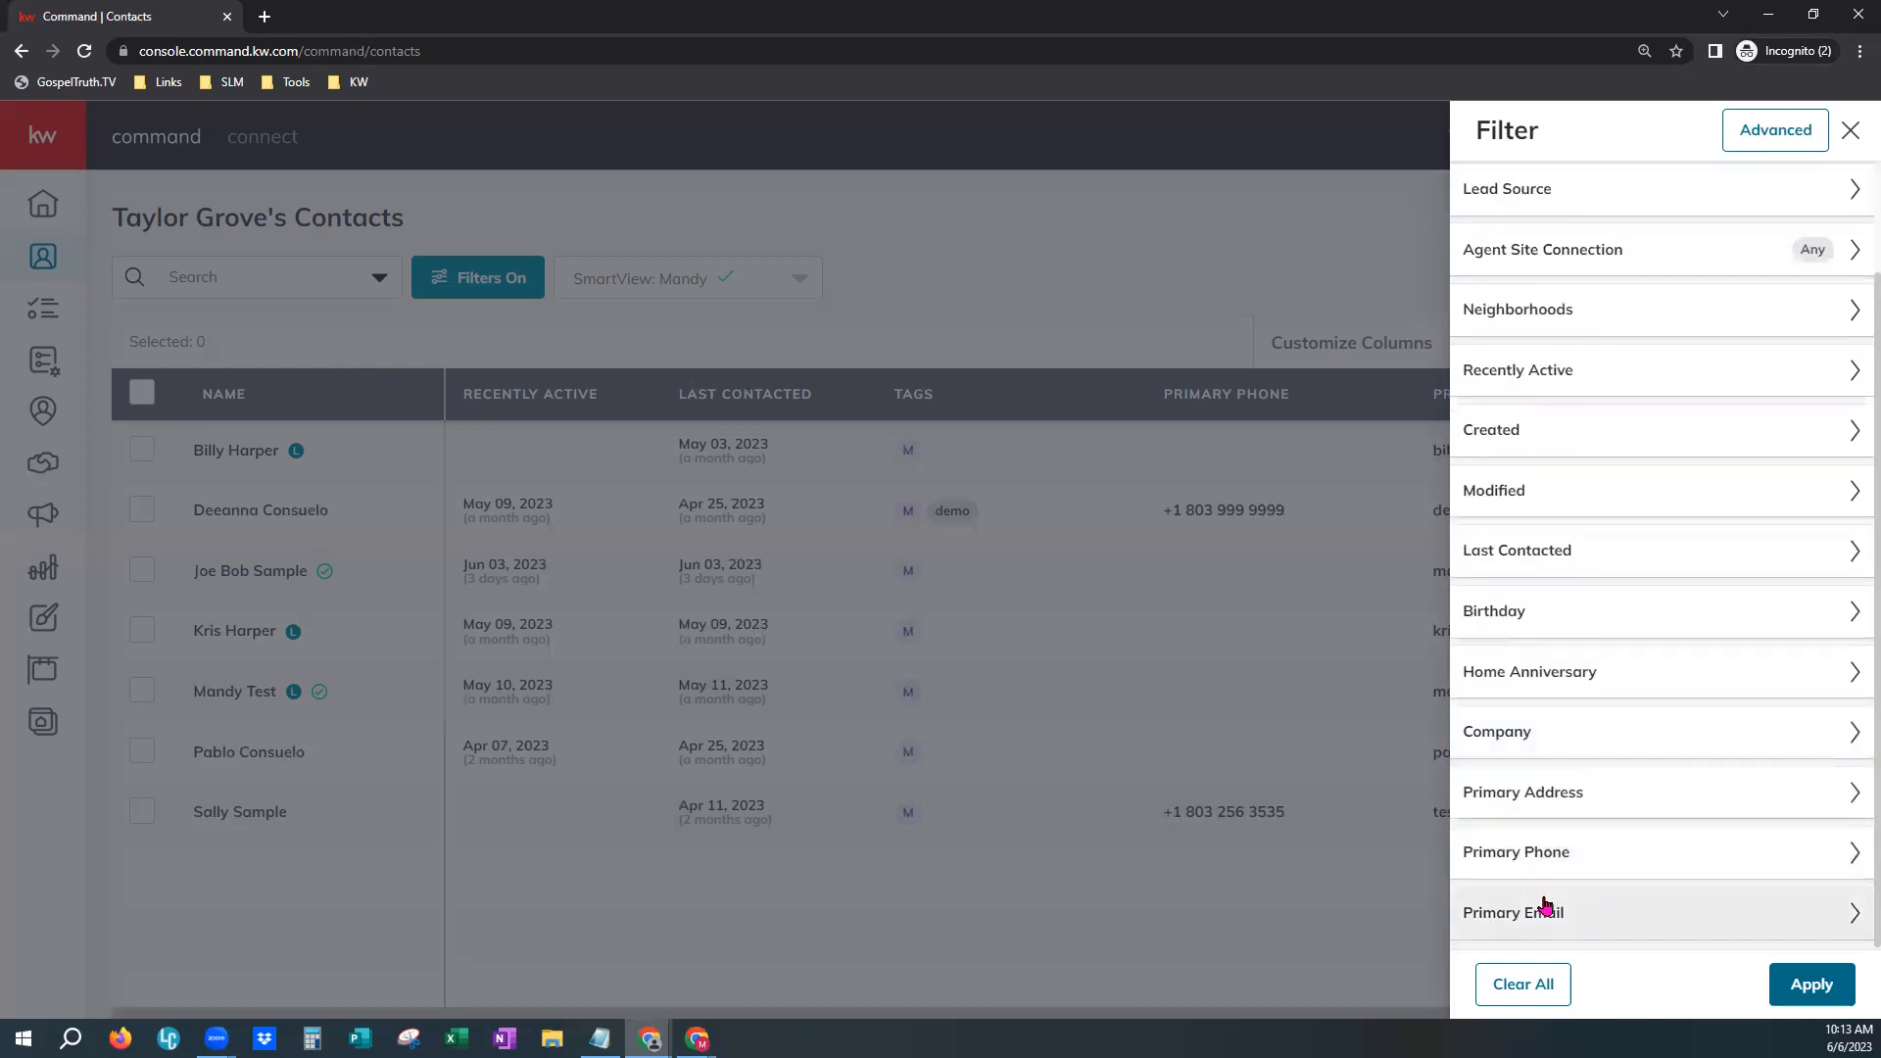
- Expand the Primary Email section to examine its Primary Email Address Contains field, and collapse it again
{"action": "left_click", "coordinate": [1514, 912]}
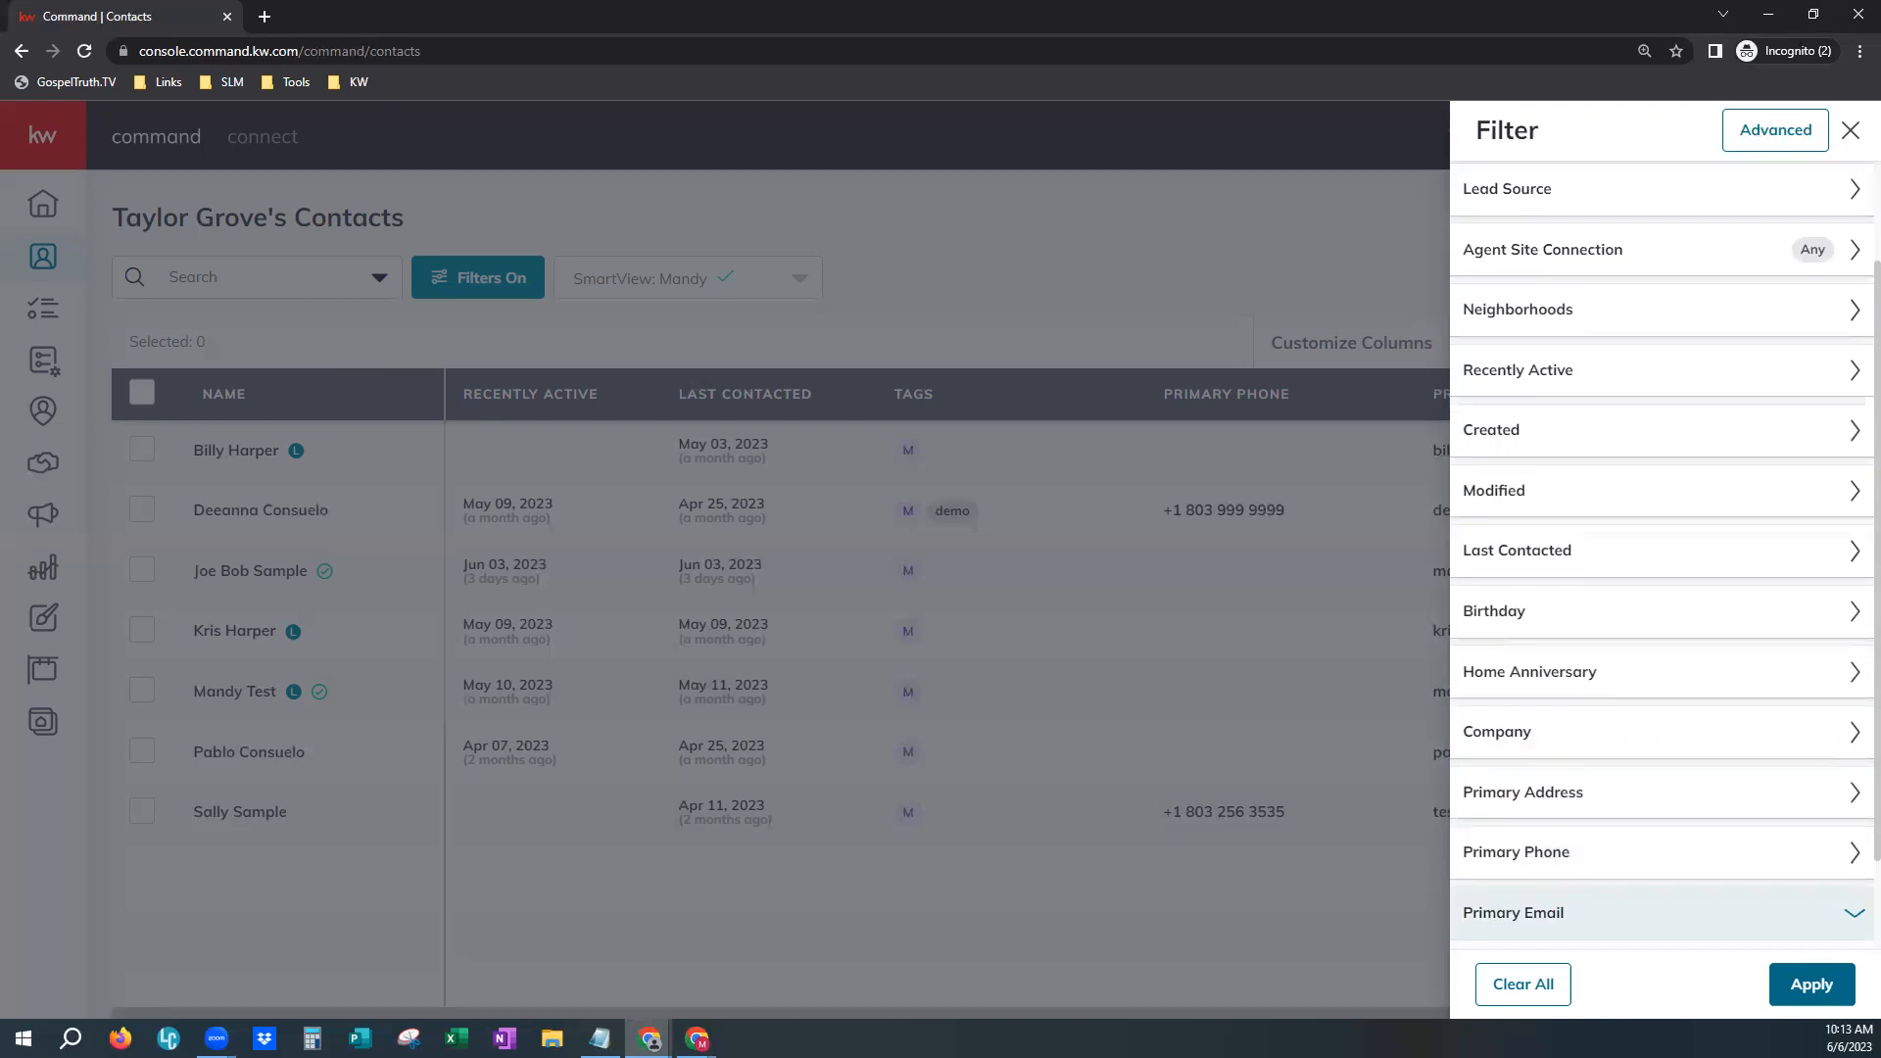
{"action": "scroll", "coordinate": [1666, 932], "scroll_direction": "down", "scroll_amount": 2}
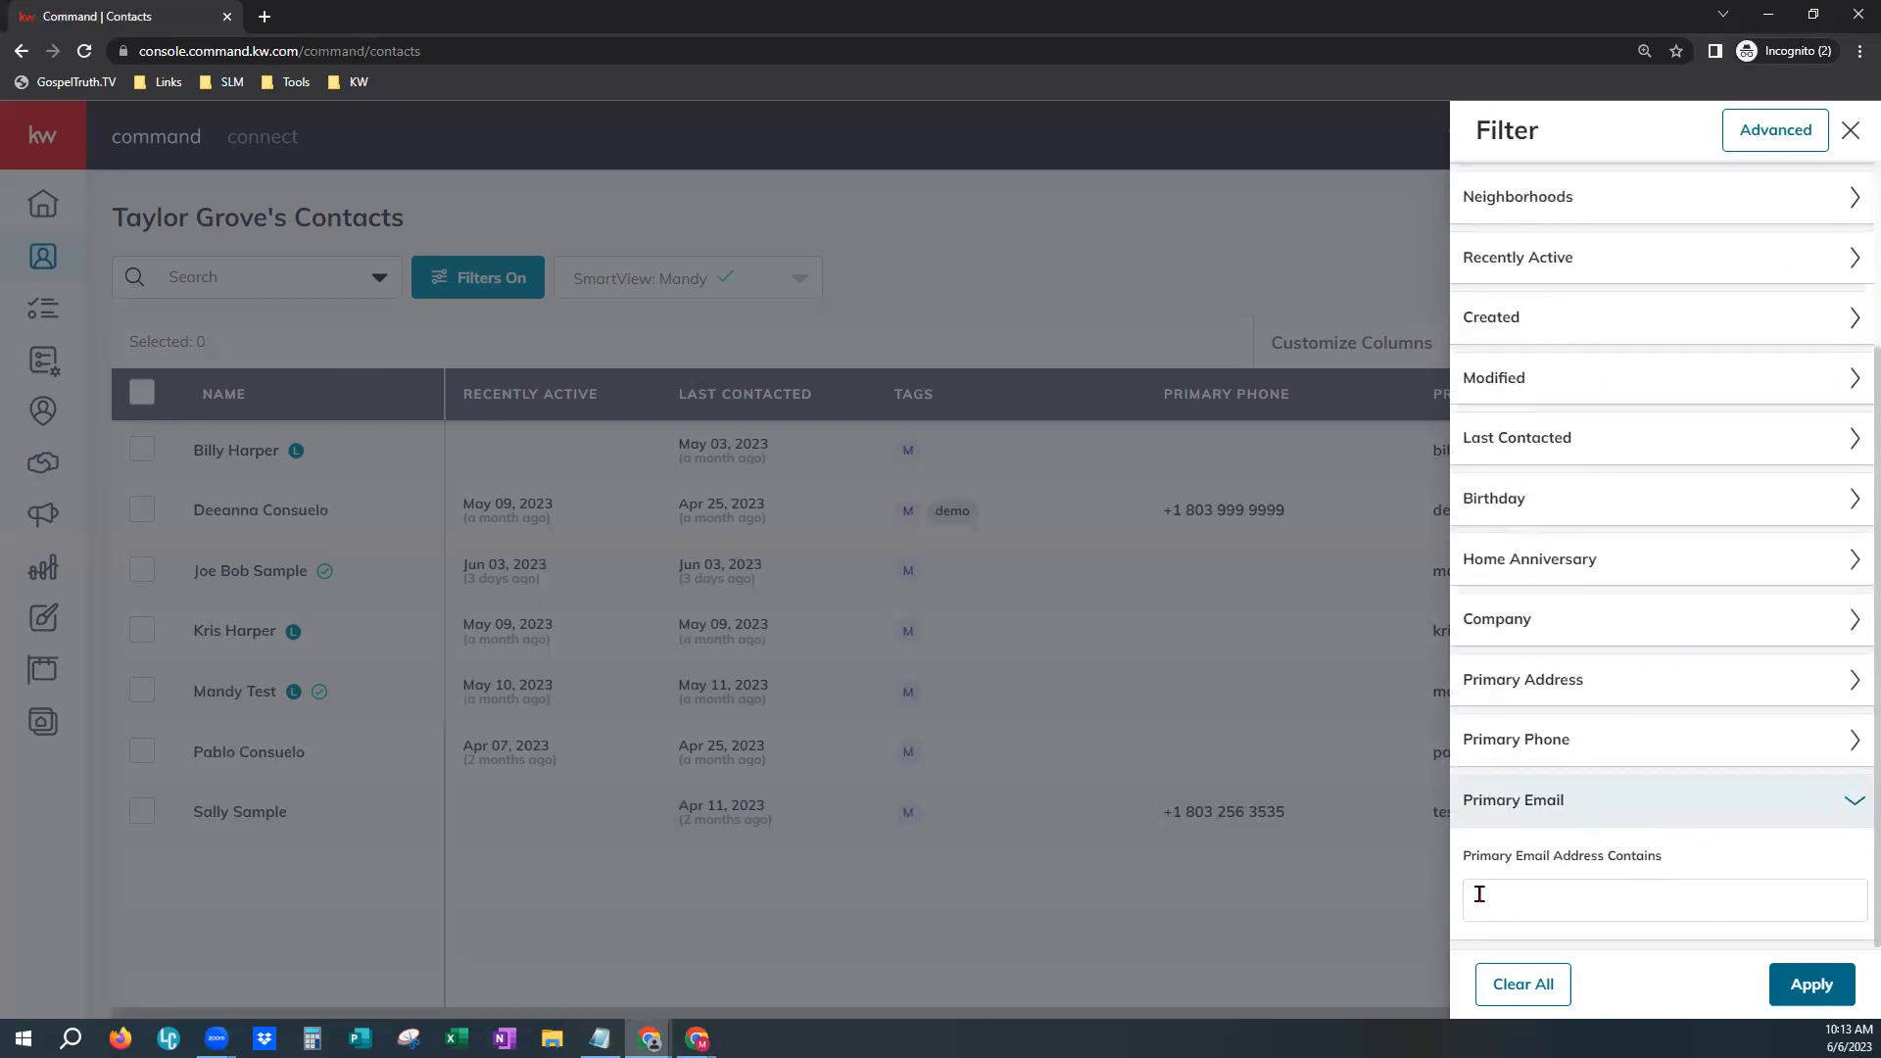
{"action": "left_click", "coordinate": [1738, 891]}
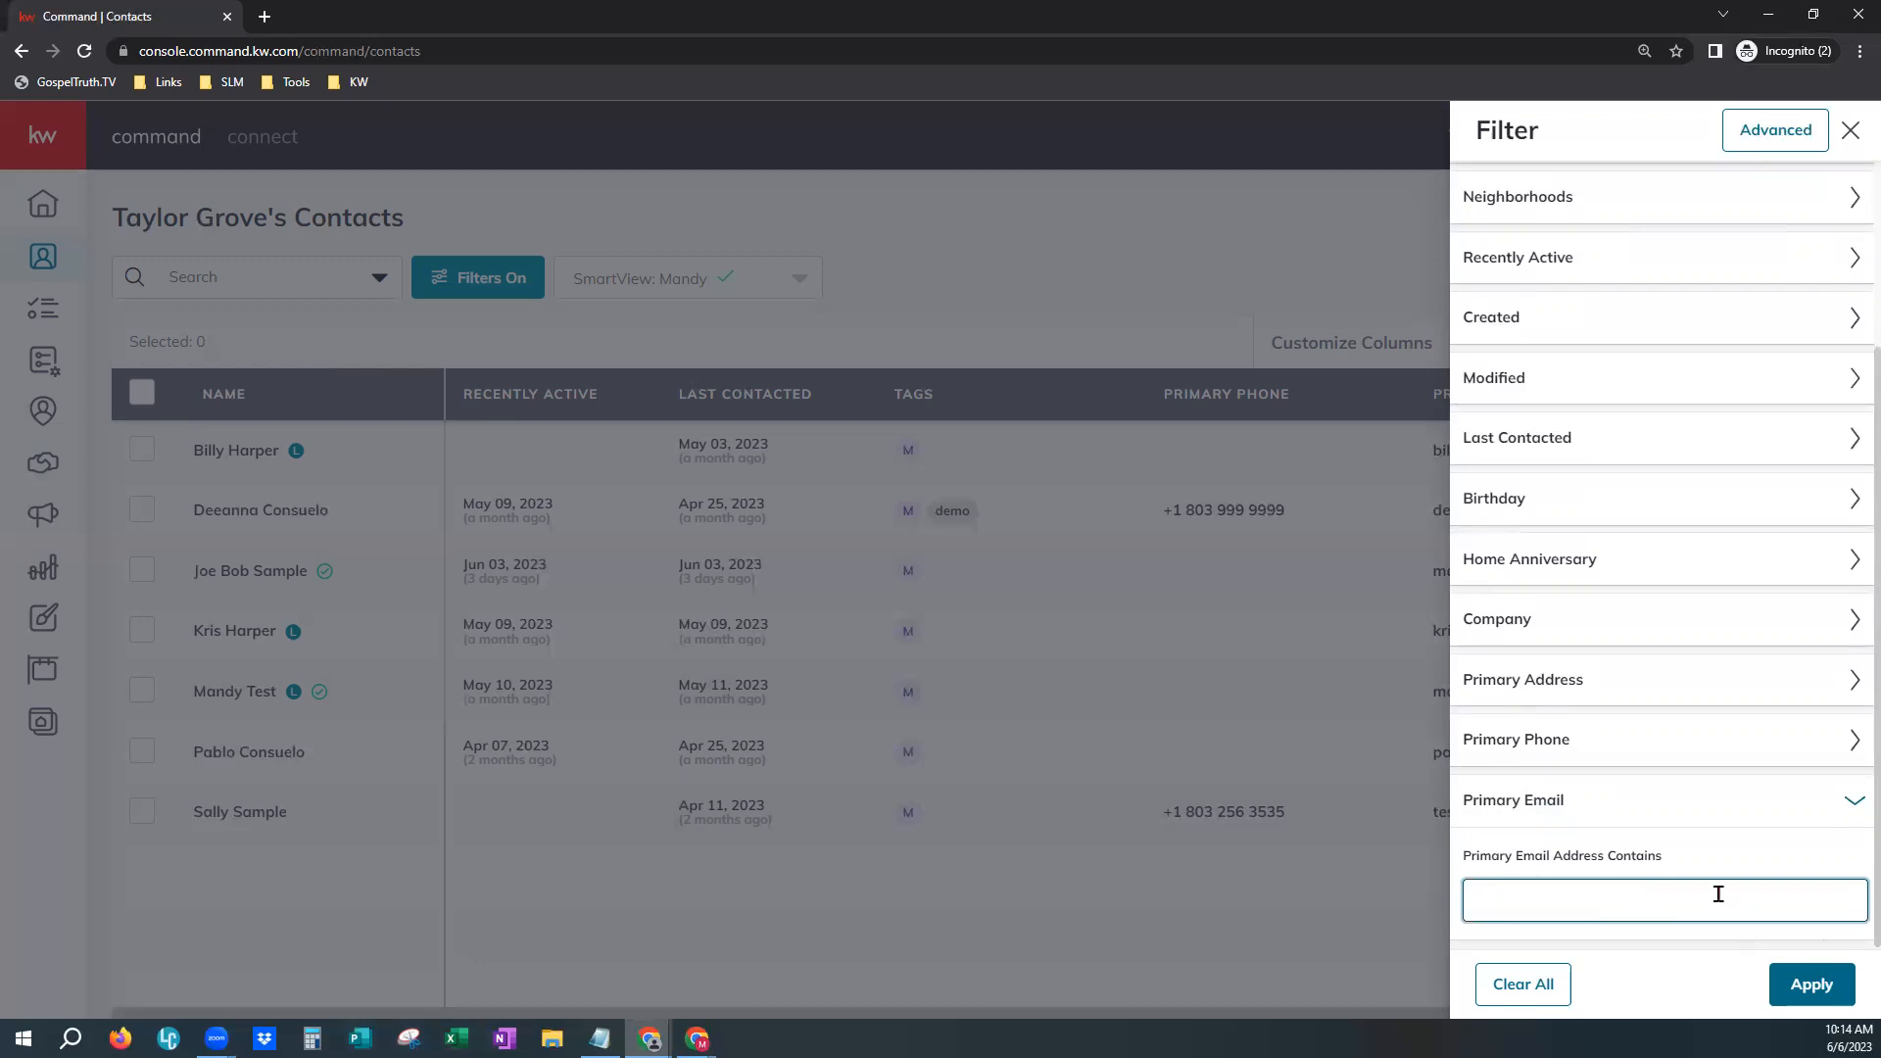
{"action": "left_click", "coordinate": [1673, 829]}
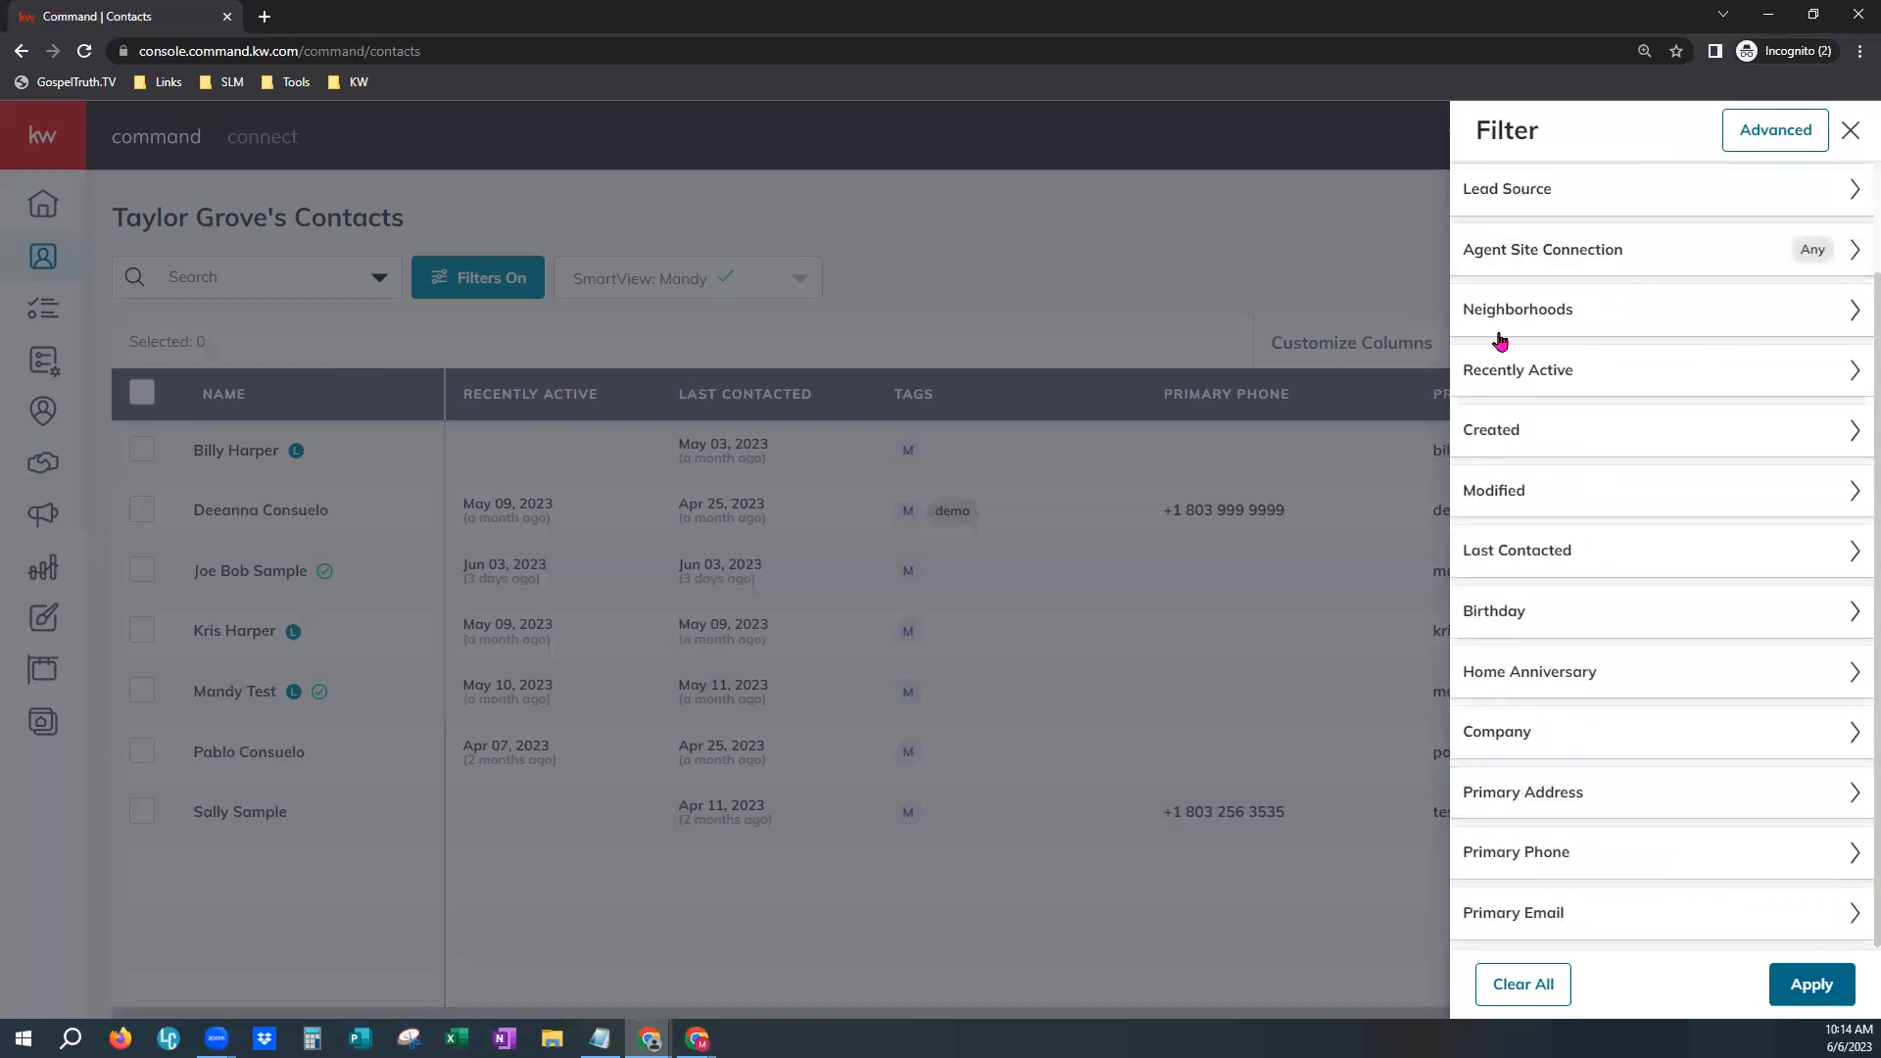